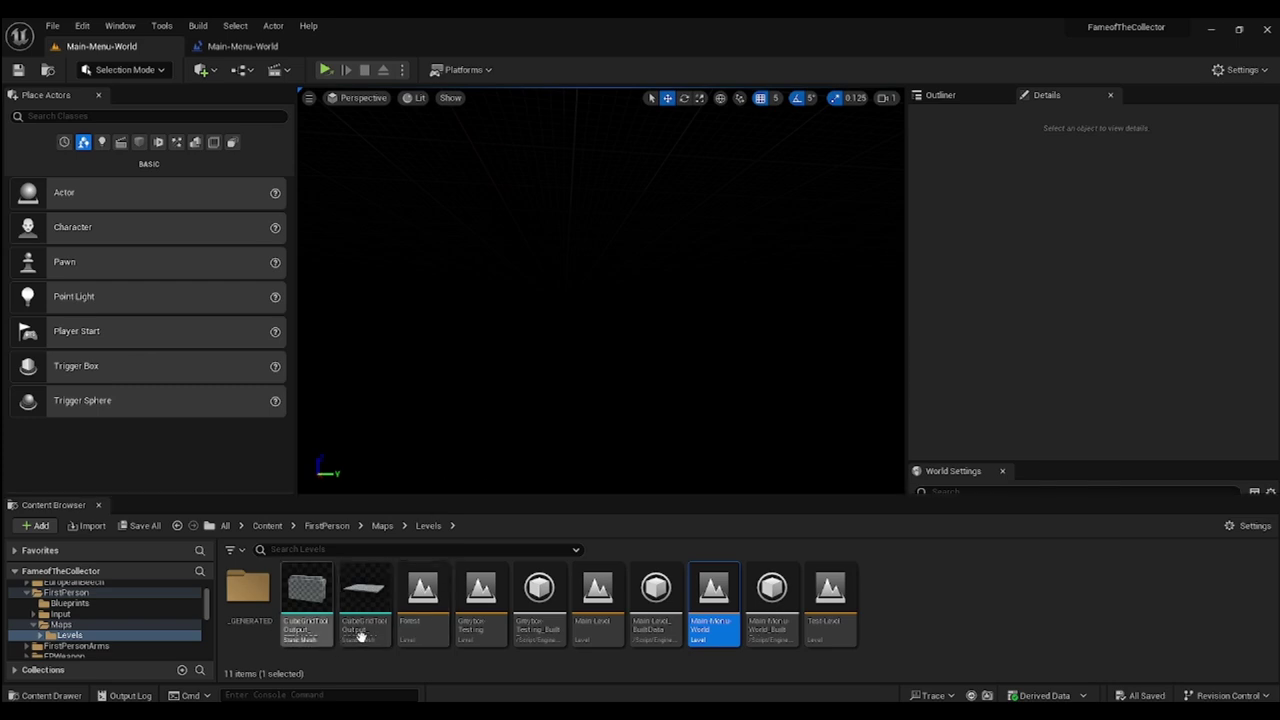
Open the Forest level, dismiss the message log and look over the landscape, its trees and boundary walls.
double_click(418, 612)
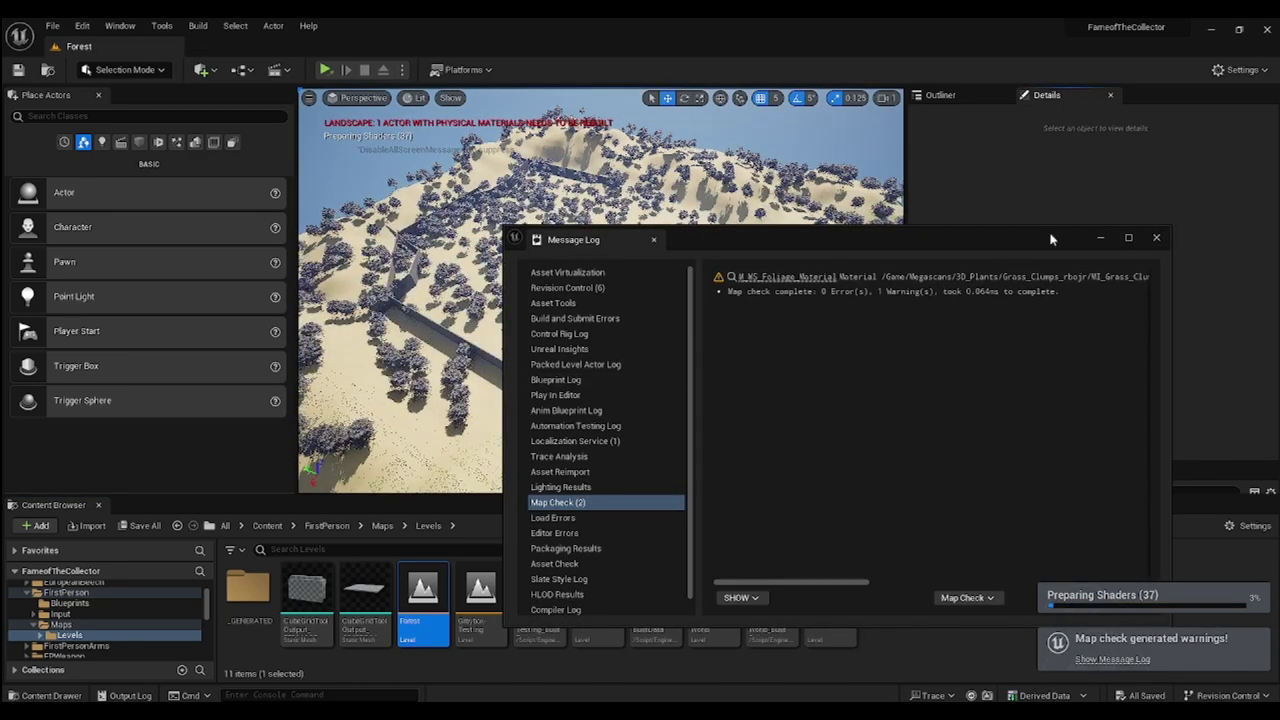
click(1156, 238)
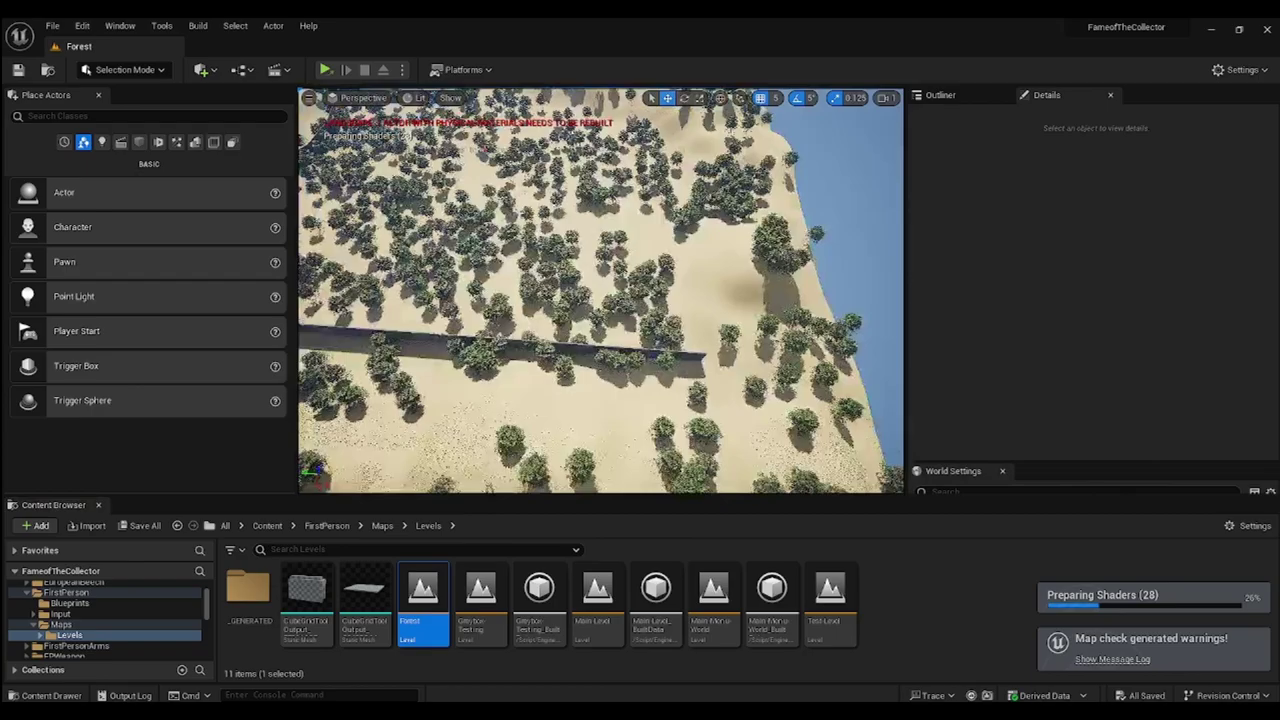
right_drag(600, 290, 390, 215)
scroll(600, 290, up, 4)
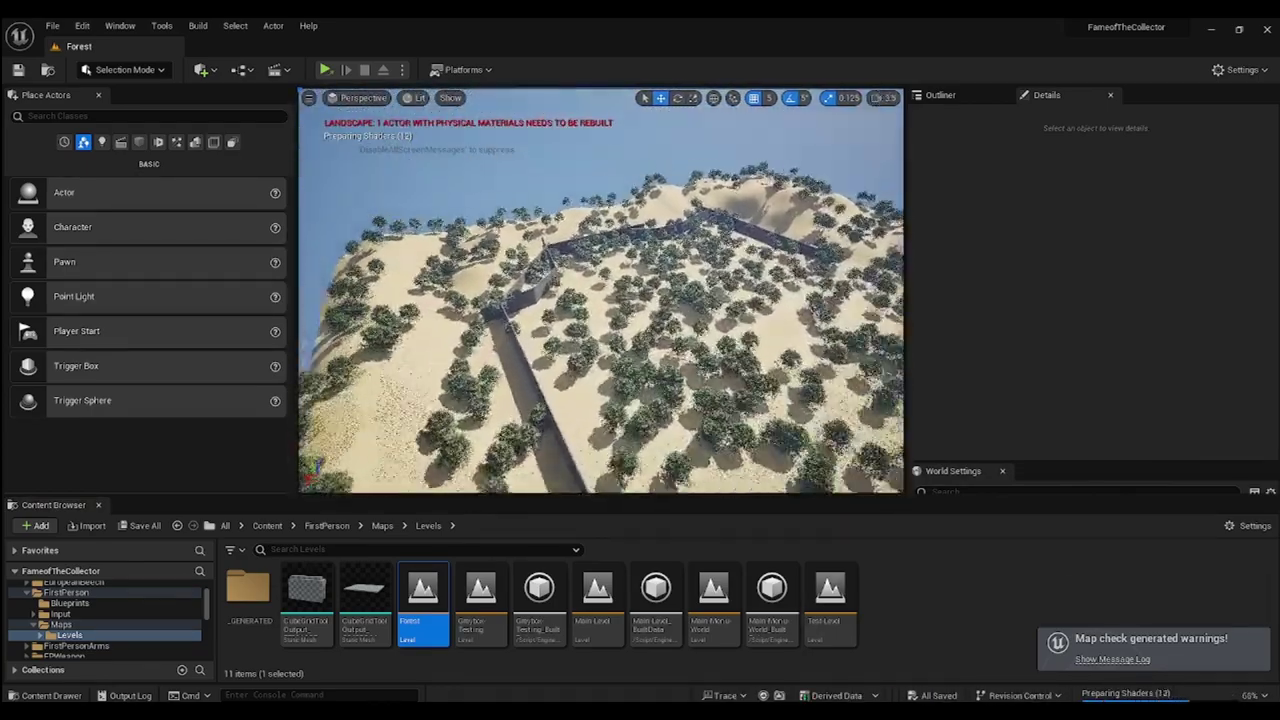
right_drag(600, 290, 700, 210)
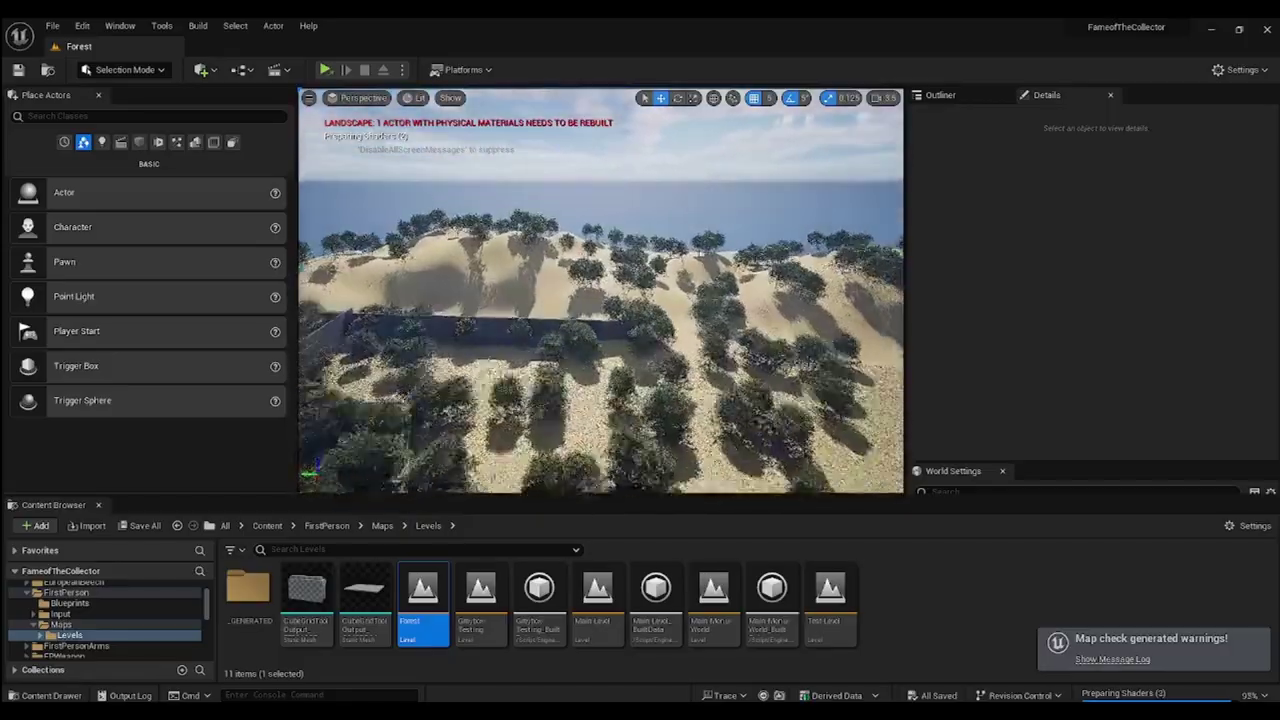
right_drag(570, 320, 740, 345)
click(580, 353)
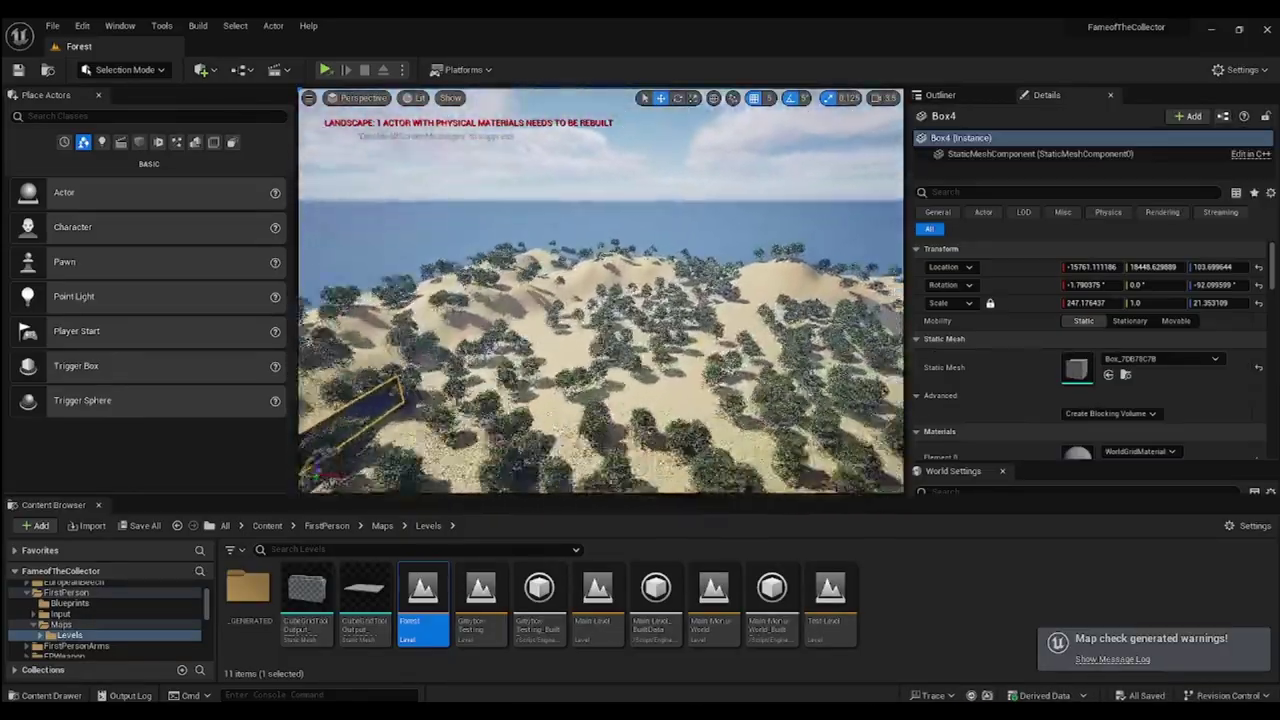
right_drag(600, 290, 675, 290)
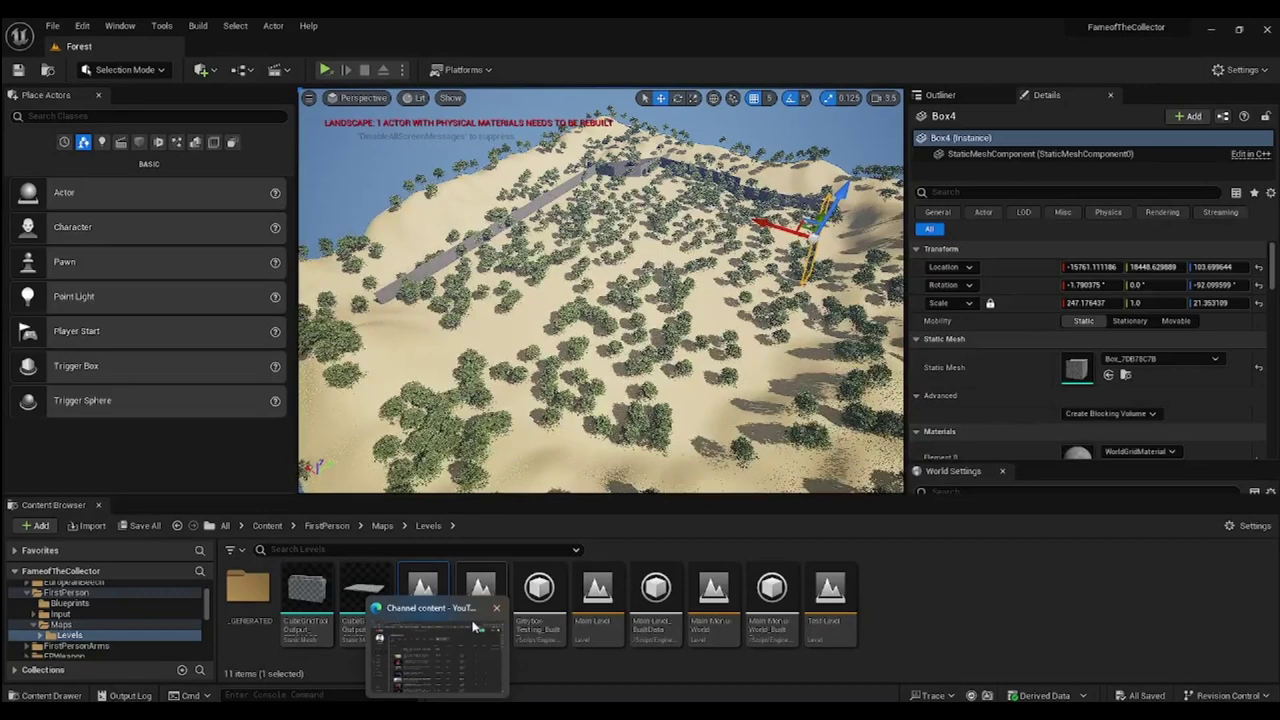
Open the Greybox-Testing level and look around the checkered ground, character and doors.
double_click(474, 605)
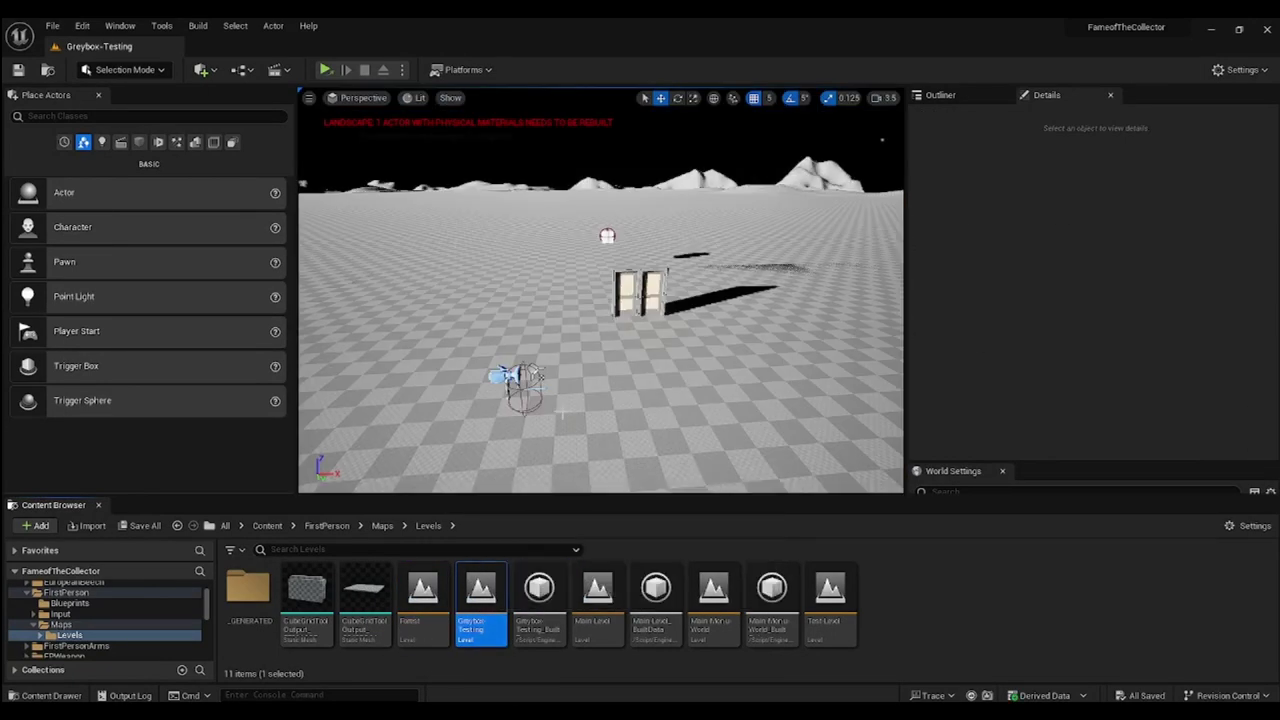
key(s)
right_drag(600, 300, 460, 330)
key(w)
scroll(600, 290, down, 4)
key(s)
key(w)
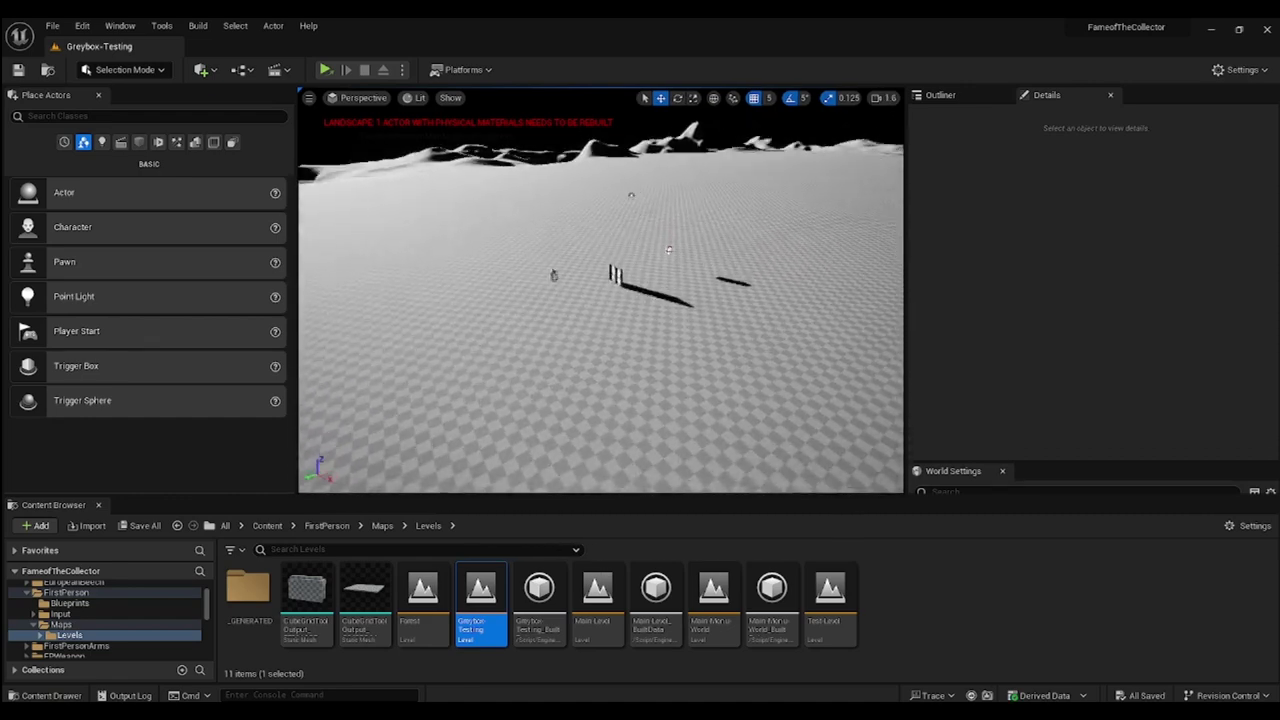
right_drag(558, 292, 554, 278)
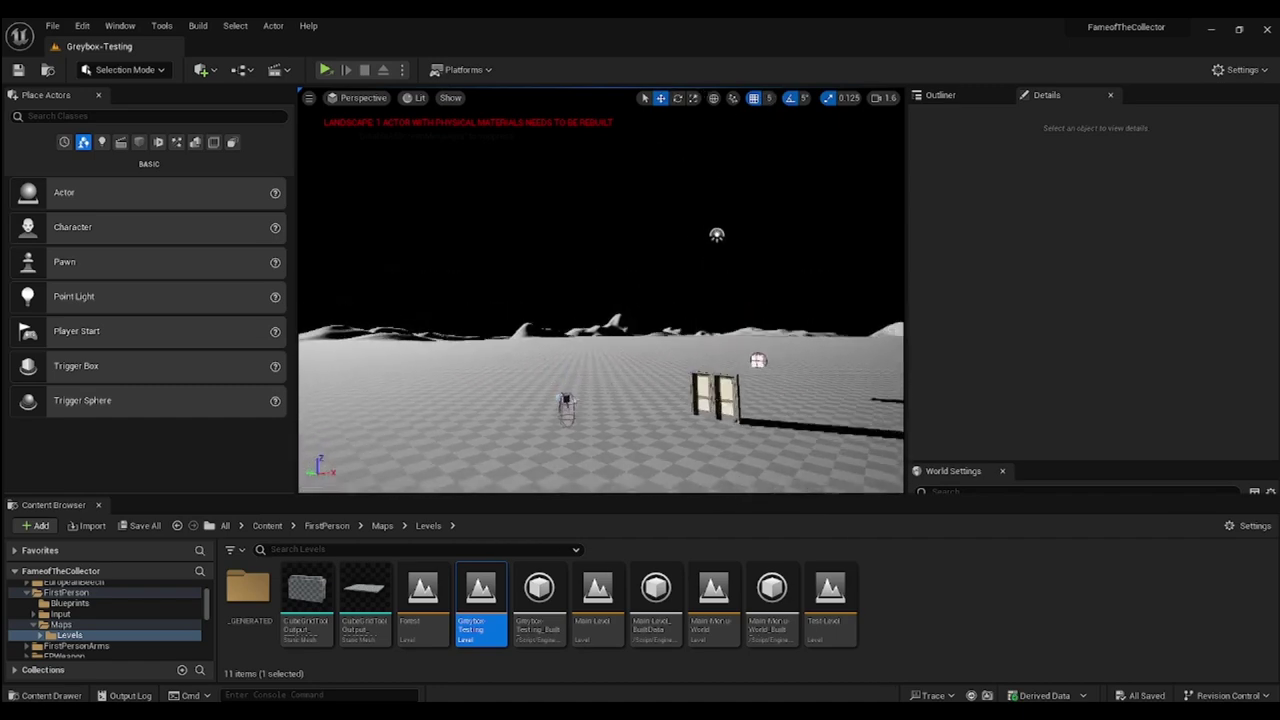
right_drag(554, 278, 558, 304)
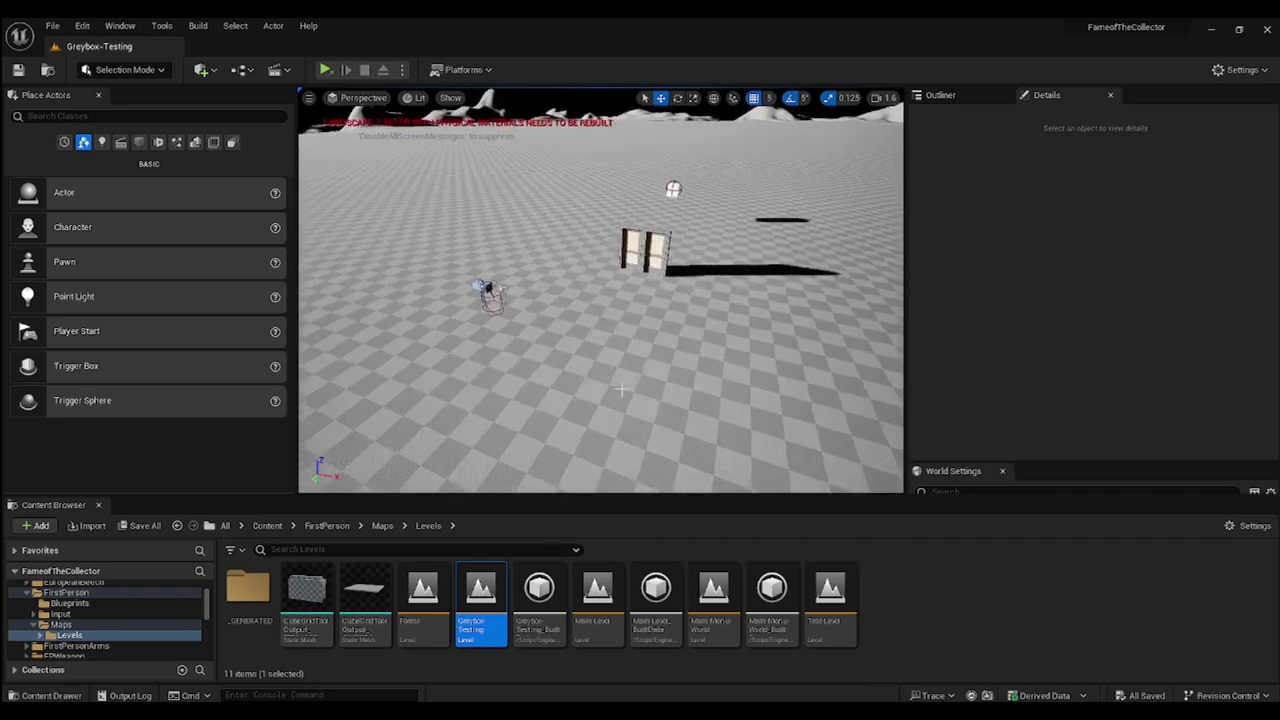
Delete the first-person character, the pair of doors with their group reference, and the round actor beyond them.
right_drag(621, 390, 493, 325)
click(468, 288)
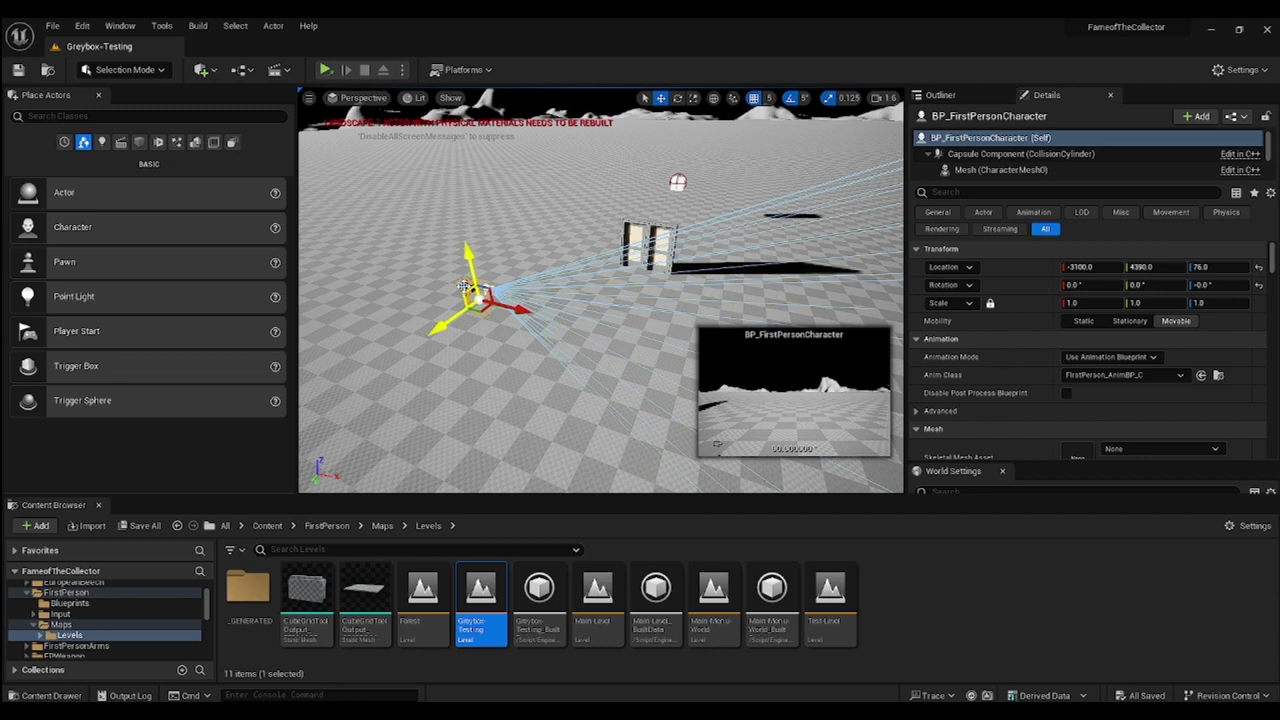
key(Delete)
click(650, 242)
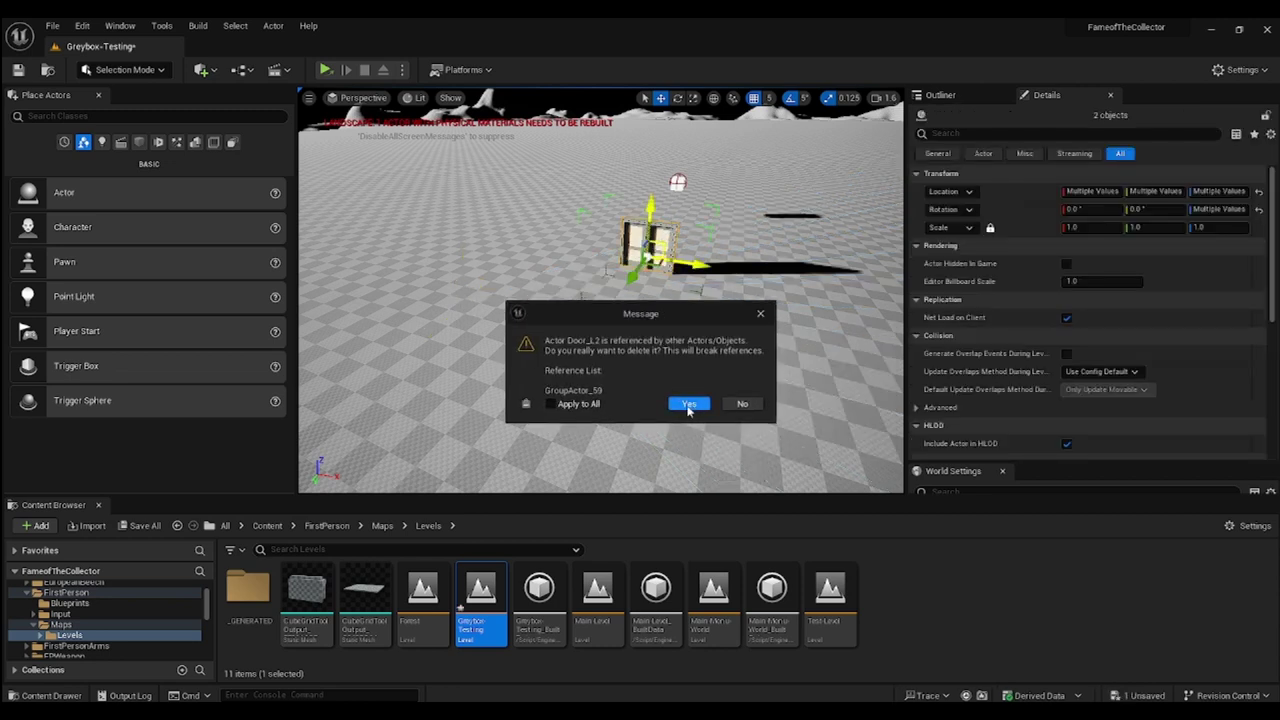
click(689, 403)
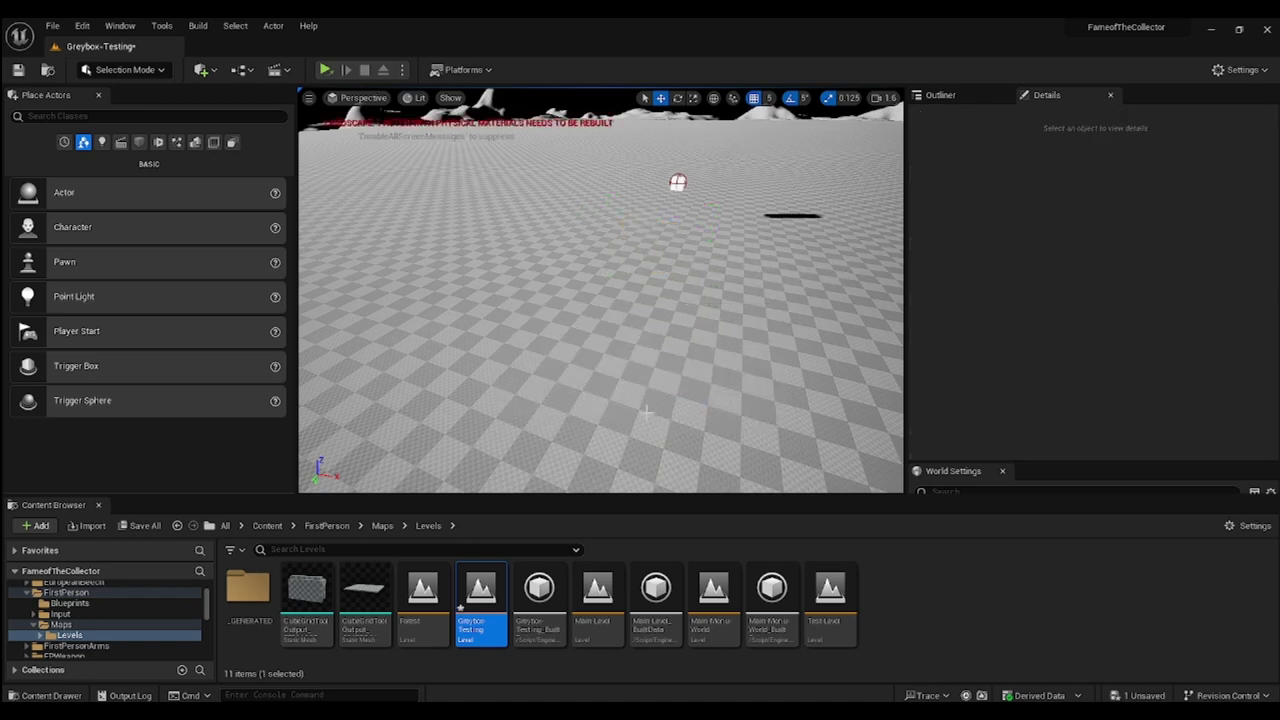
click(678, 184)
key(Delete)
right_drag(587, 335, 850, 282)
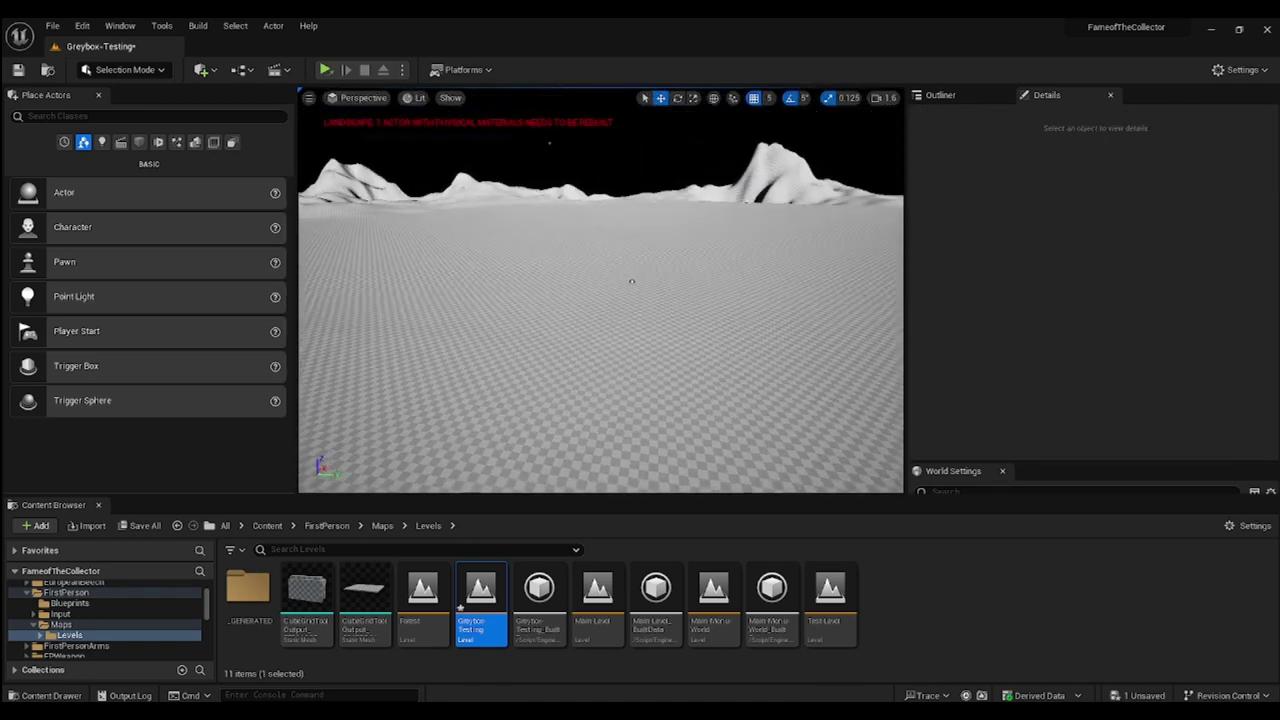
right_drag(632, 281, 646, 214)
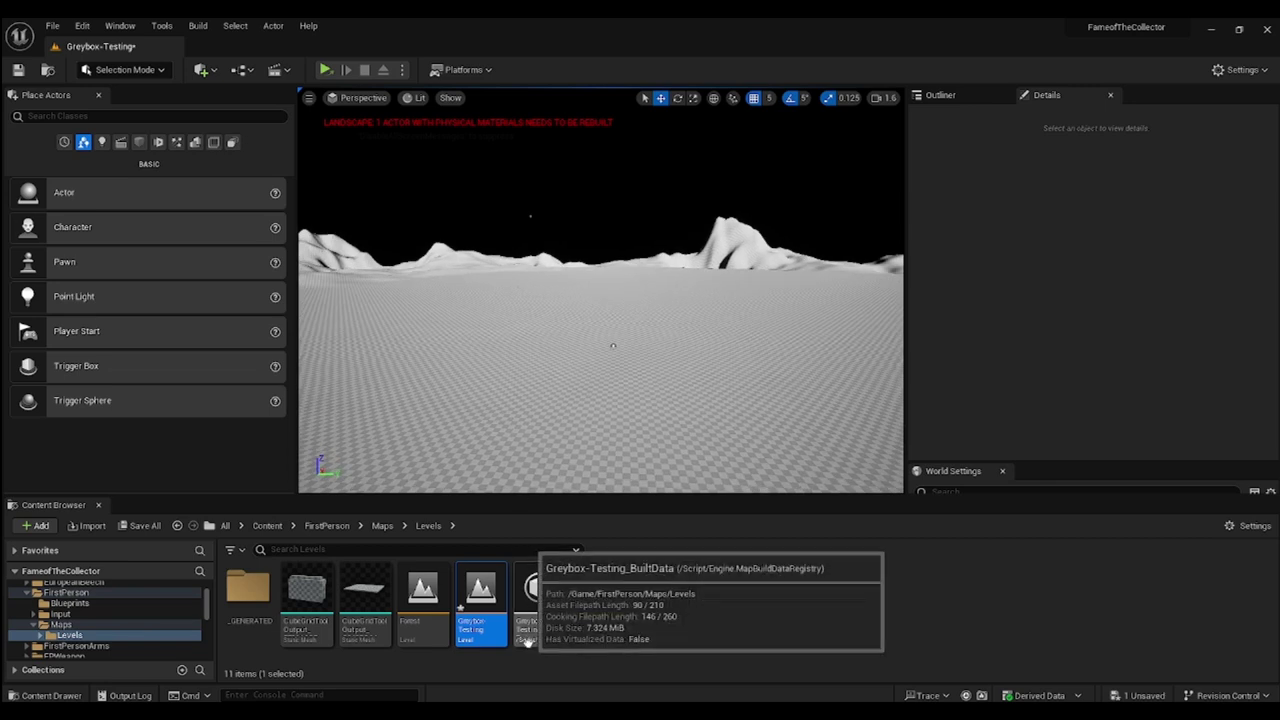
Undo the actor deletions in the Greybox-Testing level and clear the selection.
click(603, 385)
key(ctrl+z)
key(ctrl+z)
key(ctrl+z)
key(ctrl+z)
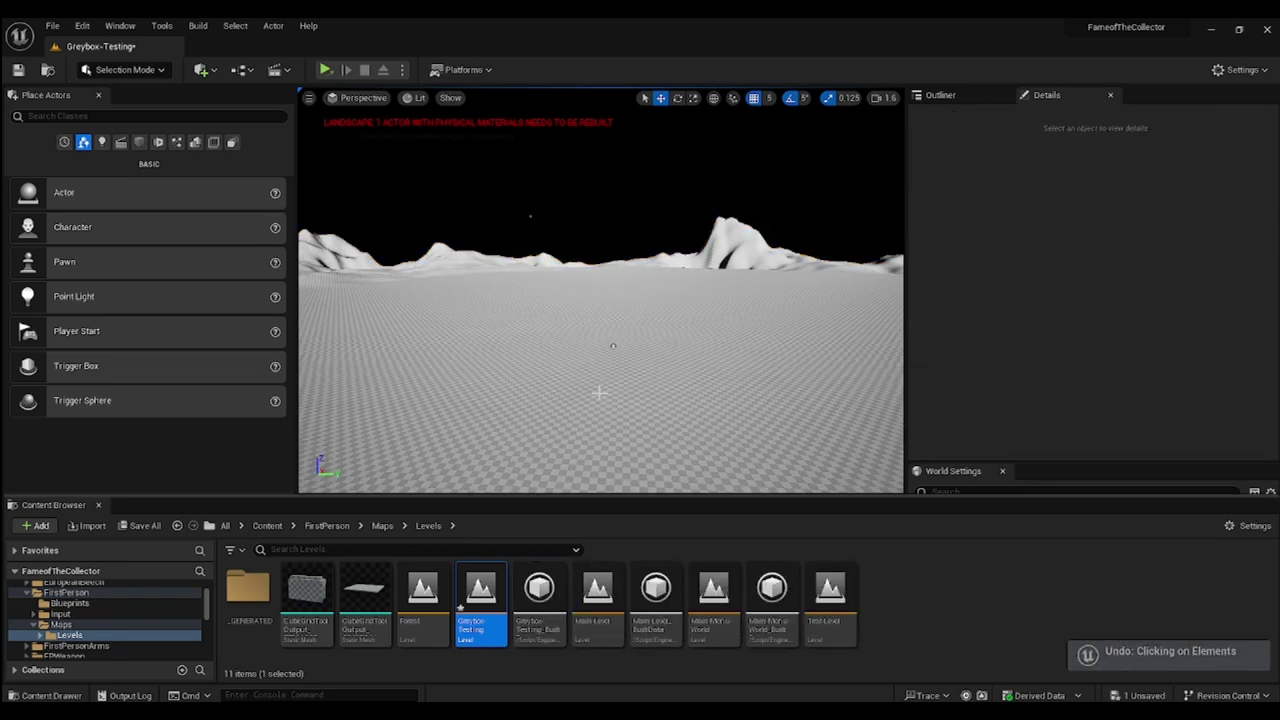
key(ctrl+z)
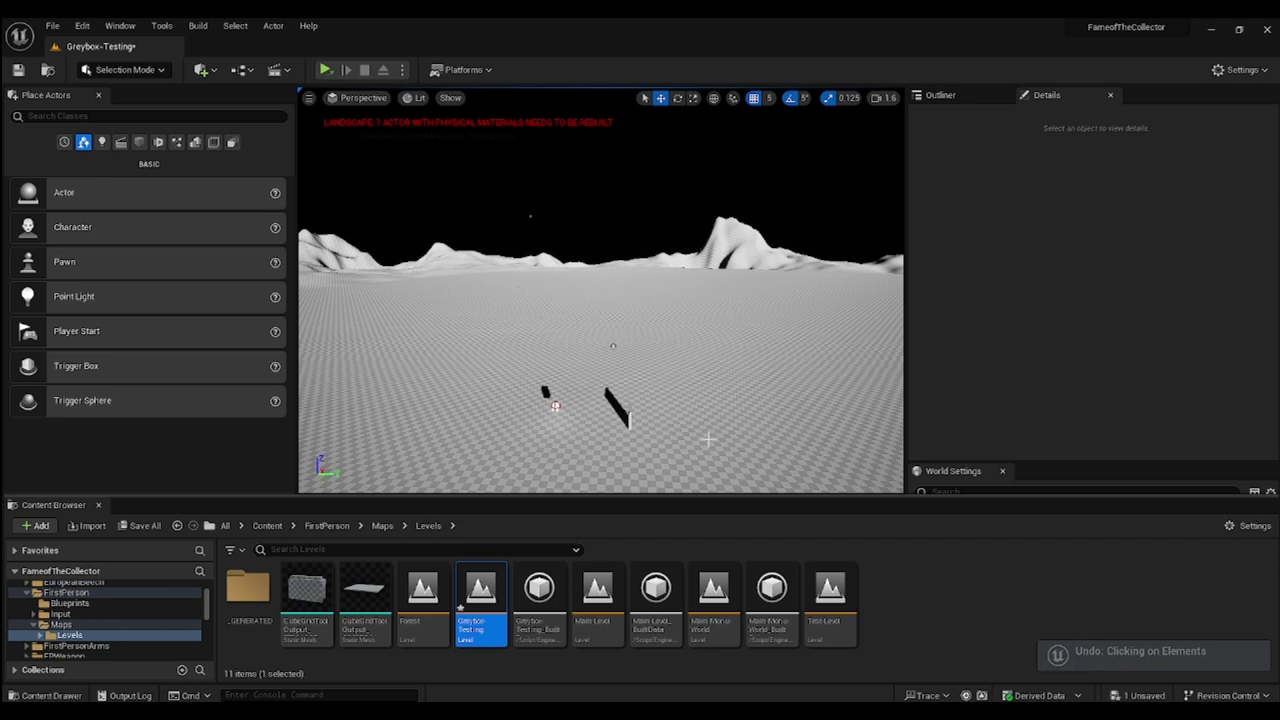
click(687, 441)
key(Escape)
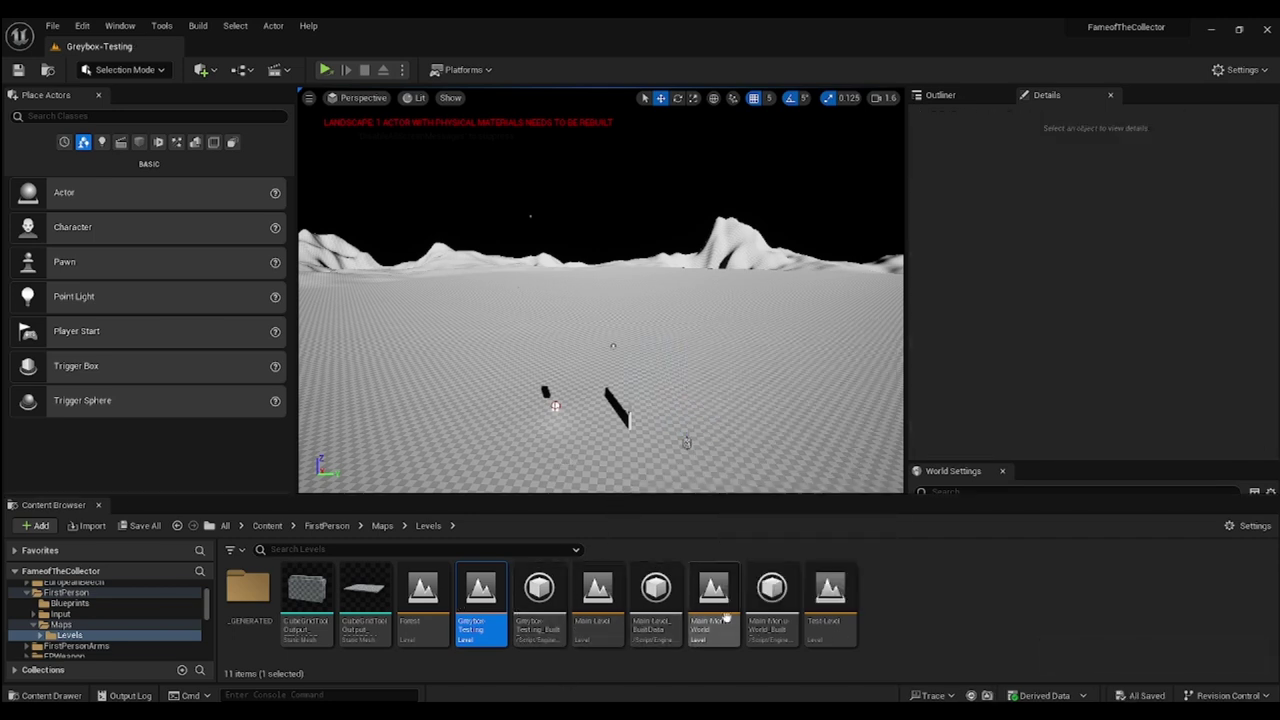
Open the Main-Level level and inspect the greybox building from outside and inside.
double_click(600, 620)
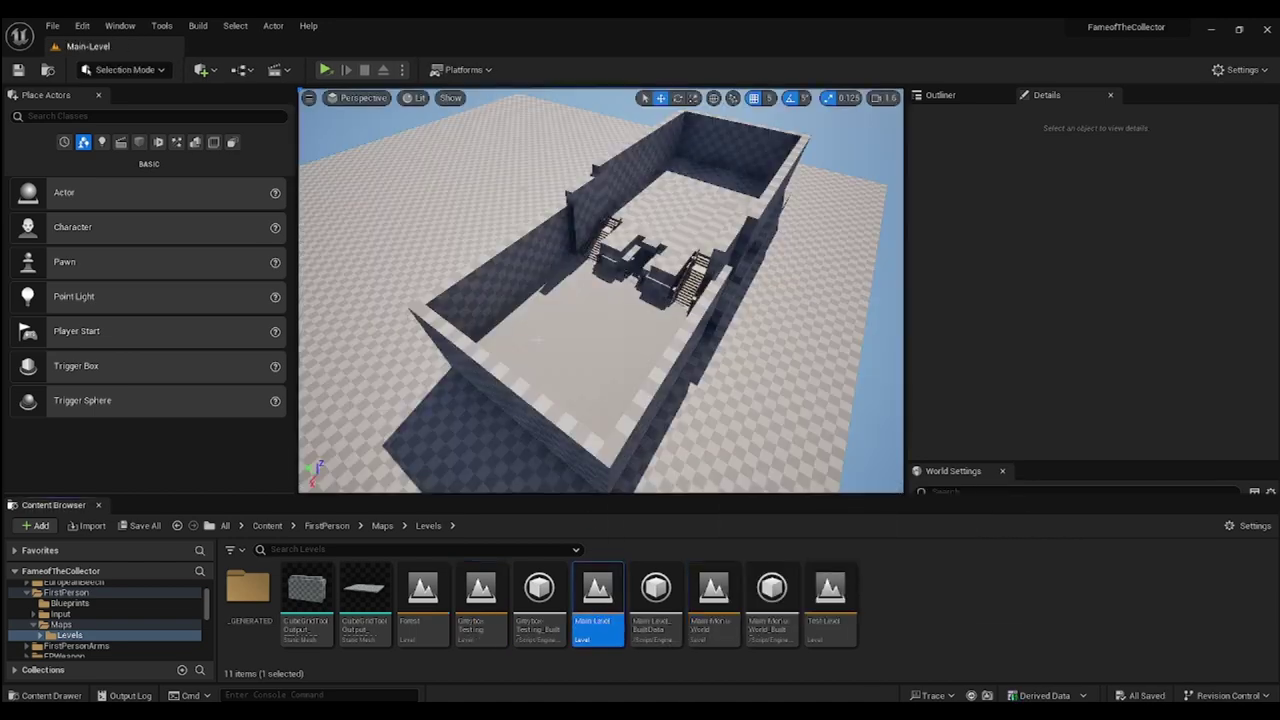
right_drag(694, 279, 559, 341)
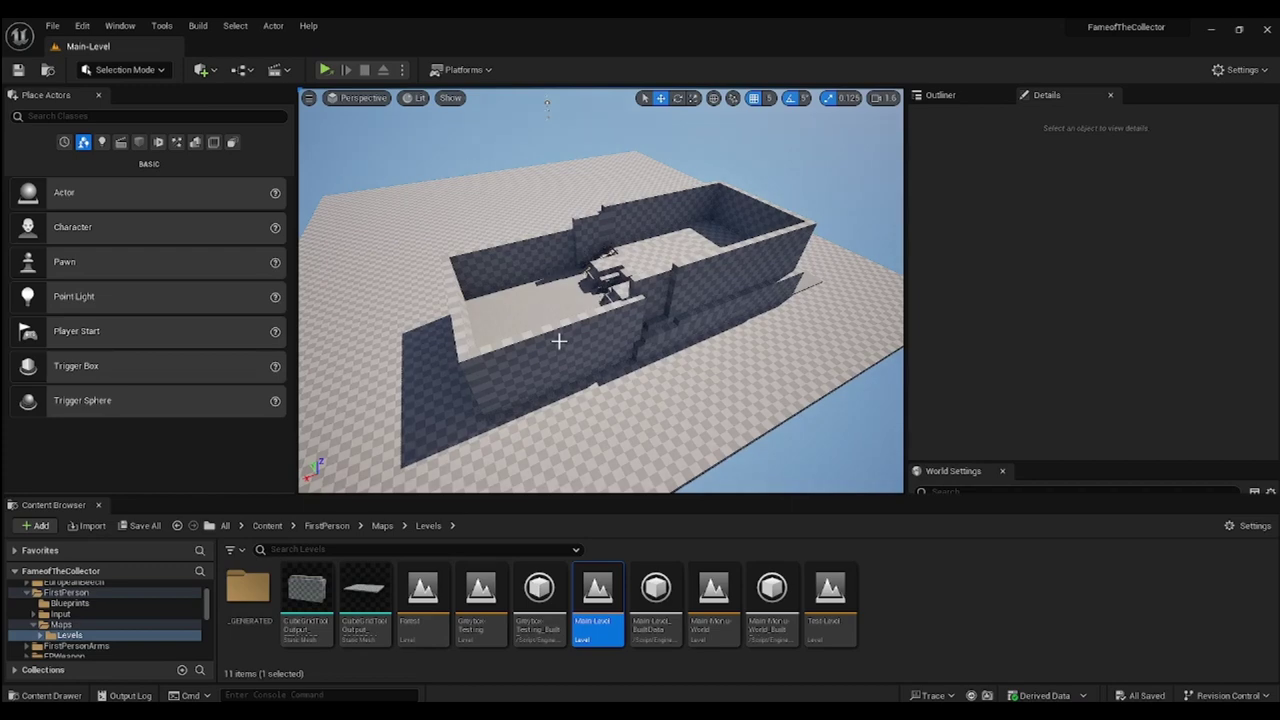
right_drag(736, 319, 780, 315)
key(w)
right_drag(596, 332, 711, 326)
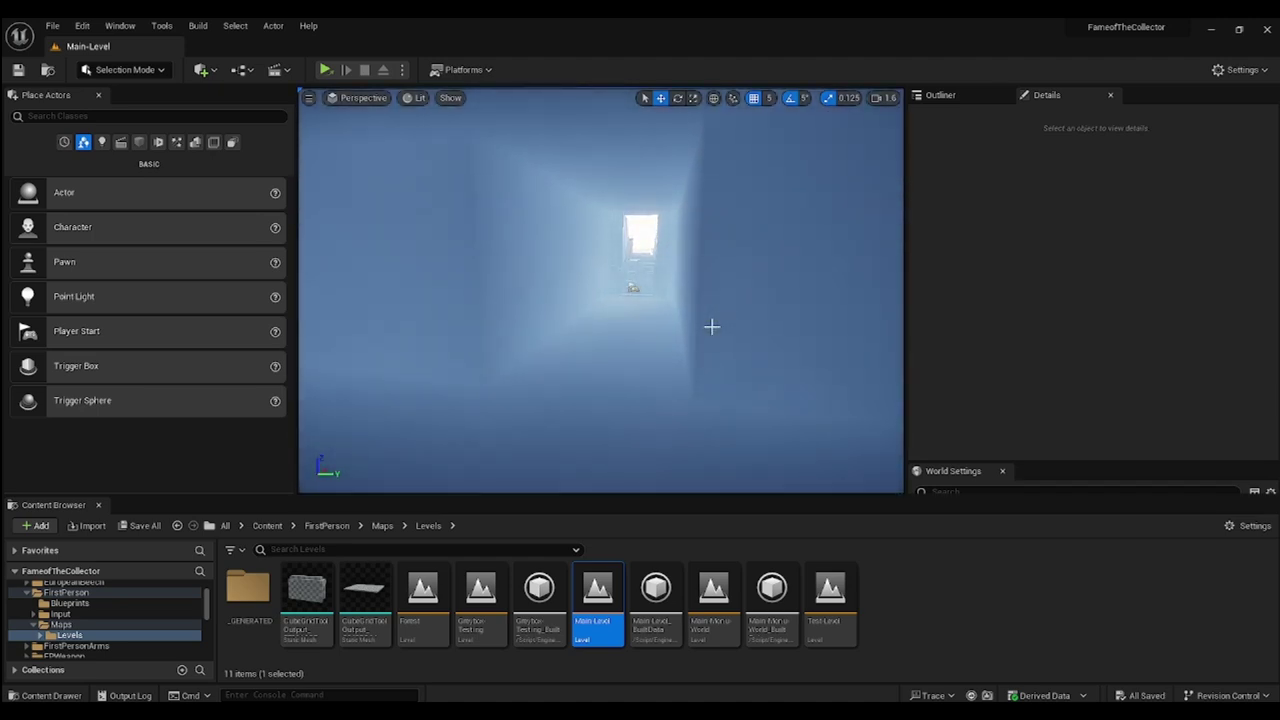
Open the Test-Level level and view the whole maze-like block layout from above.
double_click(830, 600)
key(s)
right_drag(603, 332, 645, 332)
right_drag(594, 295, 604, 433)
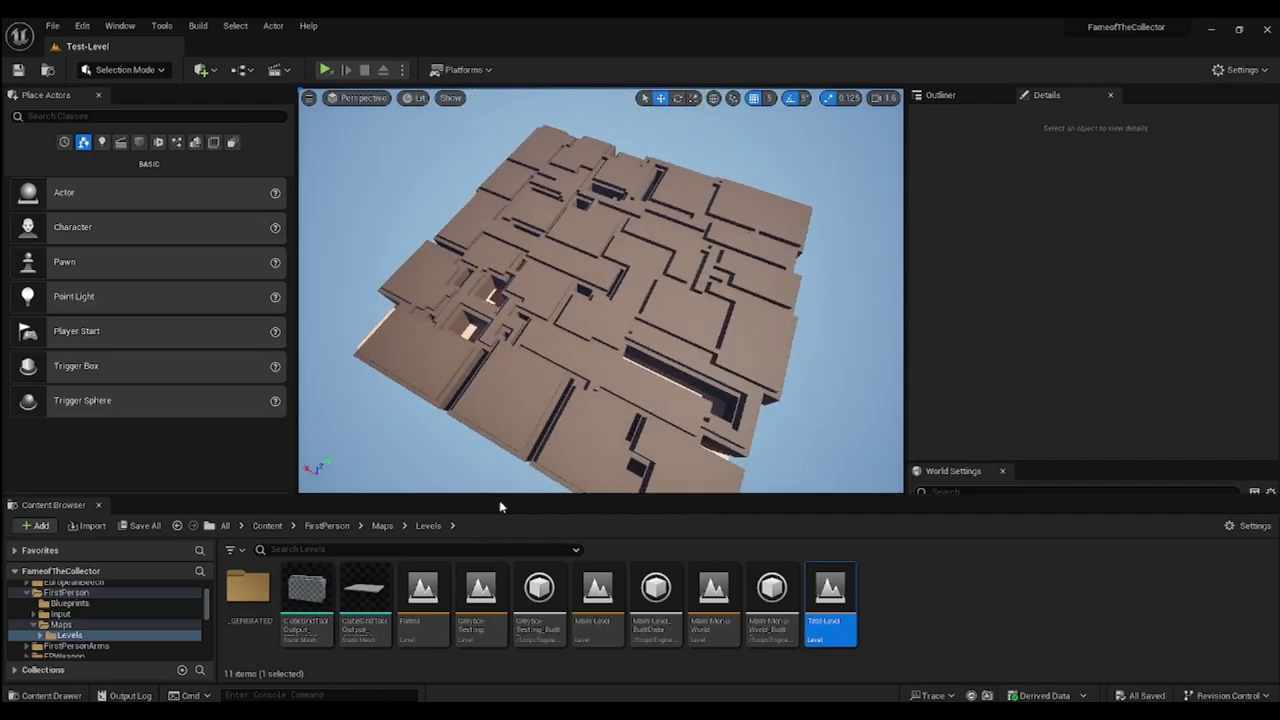
Browse from the FirstPerson folder through Maps back to Levels and open the Main-Menu-World level.
click(378, 527)
click(327, 526)
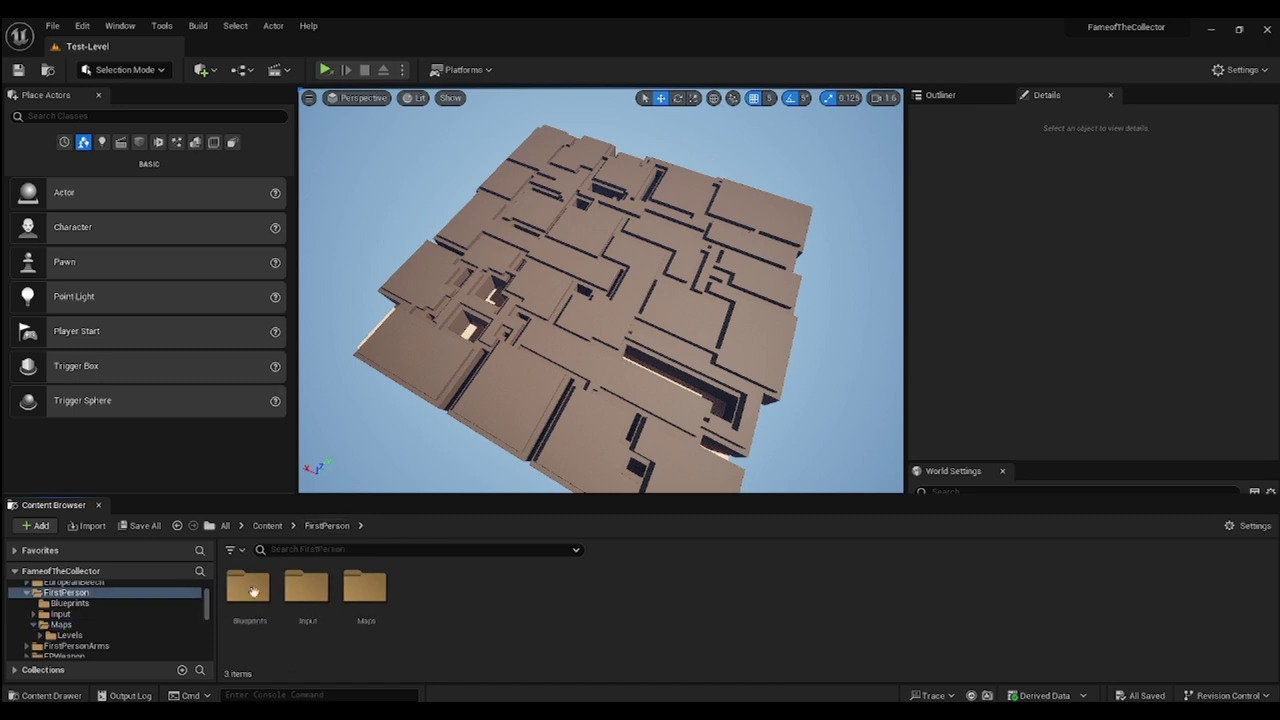
double_click(365, 588)
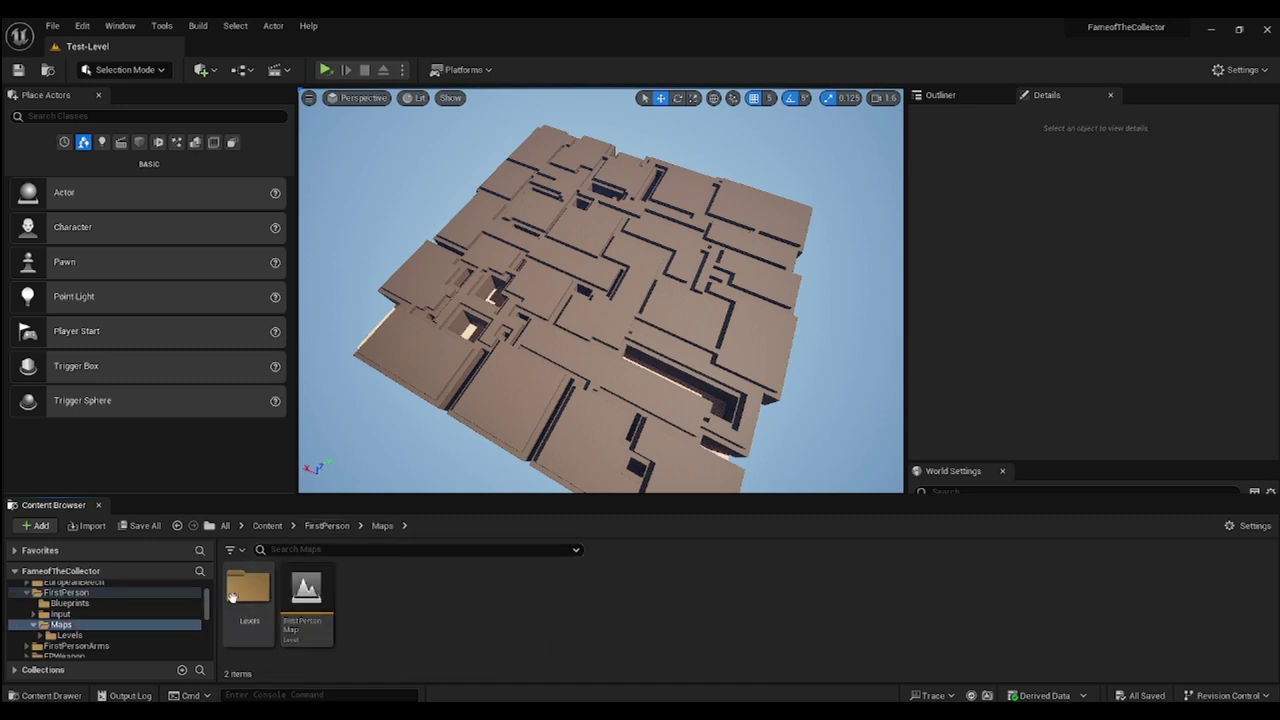
double_click(249, 600)
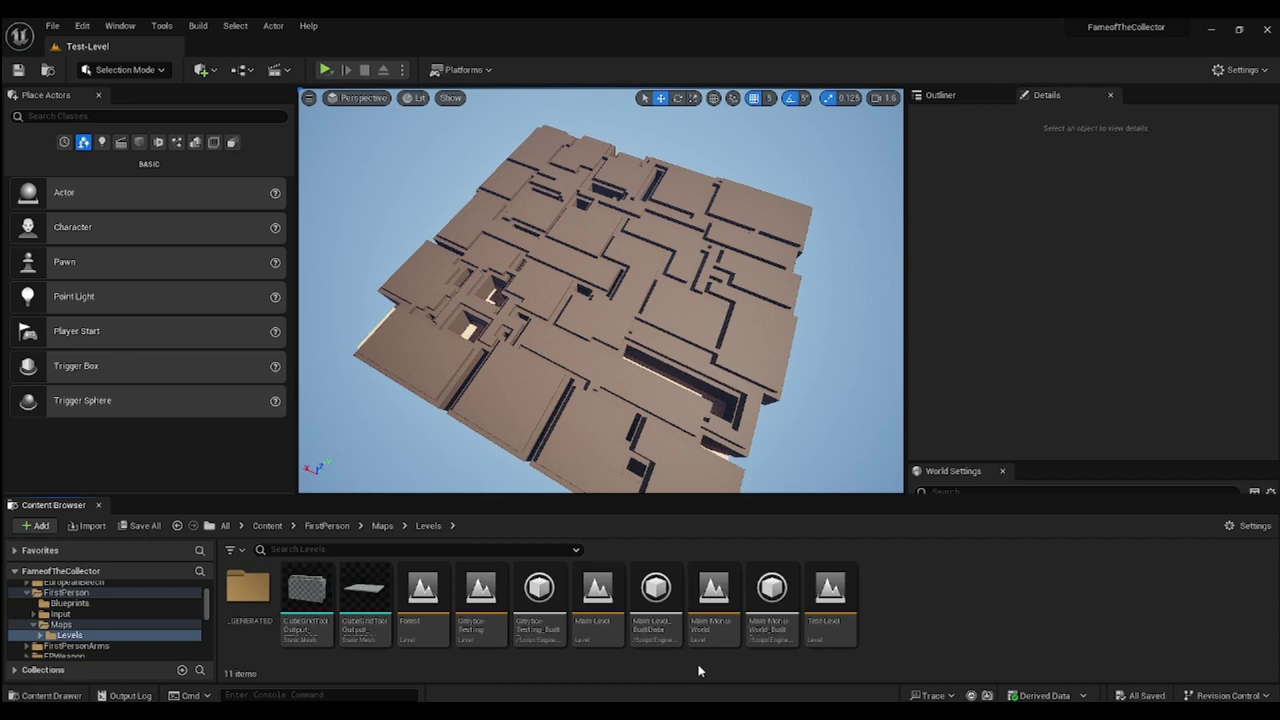
double_click(713, 598)
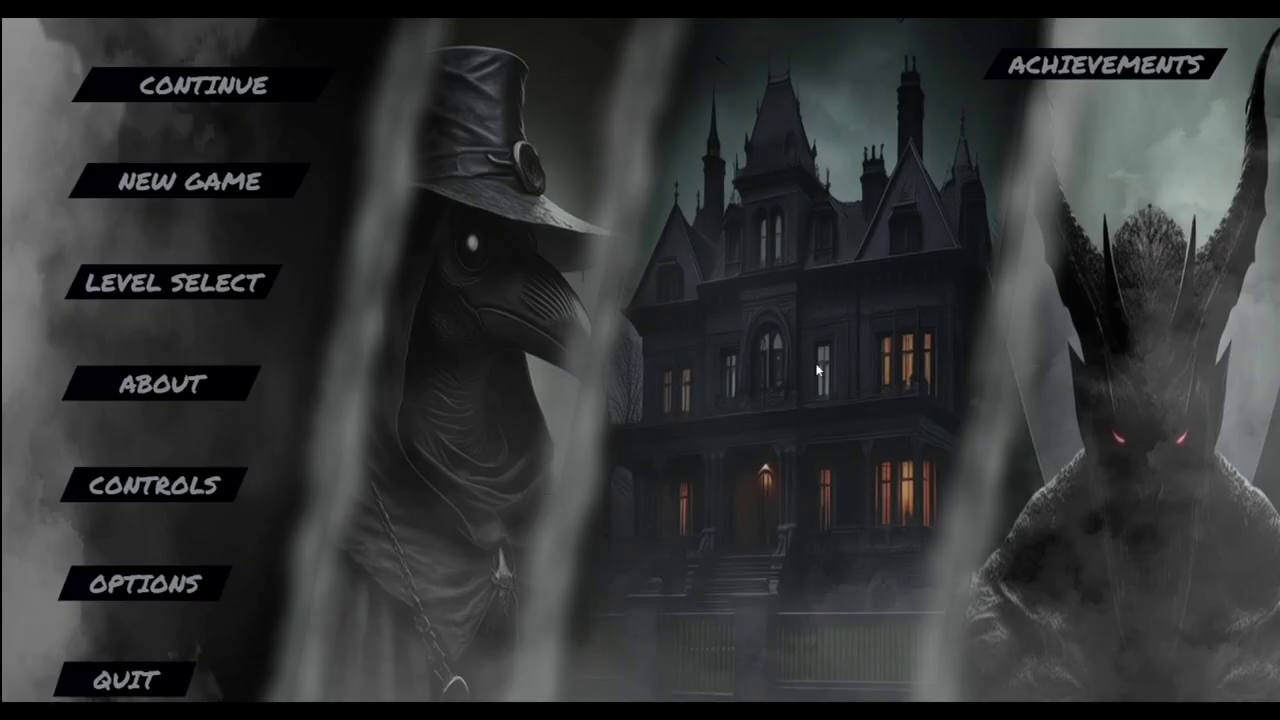
View the running game's Achievements page, return to the main menu and open the game options.
click(1045, 66)
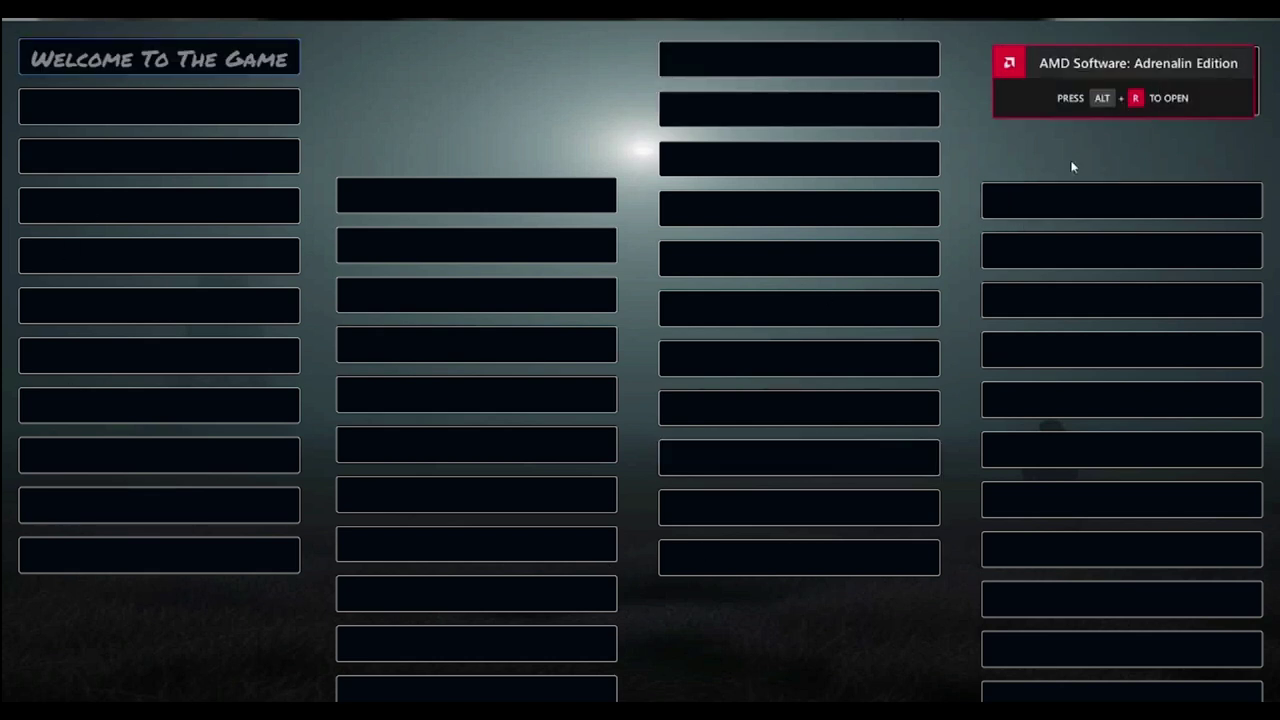
click(1245, 92)
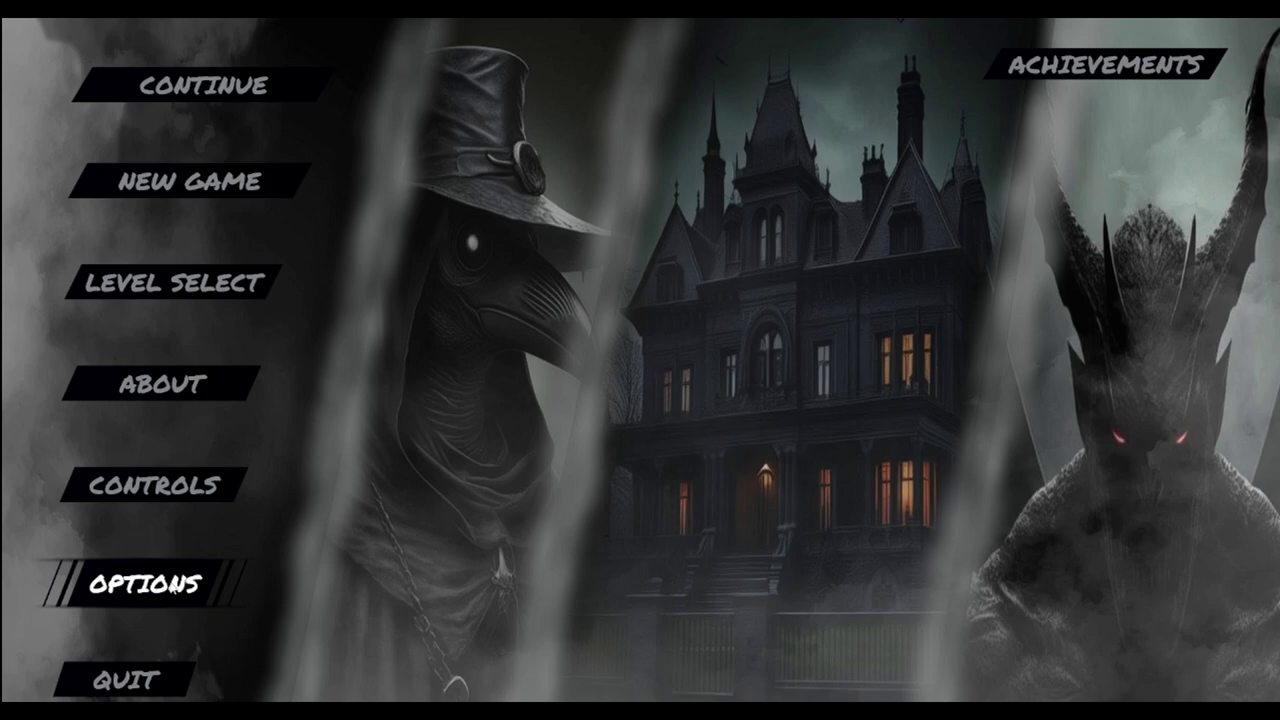
click(145, 583)
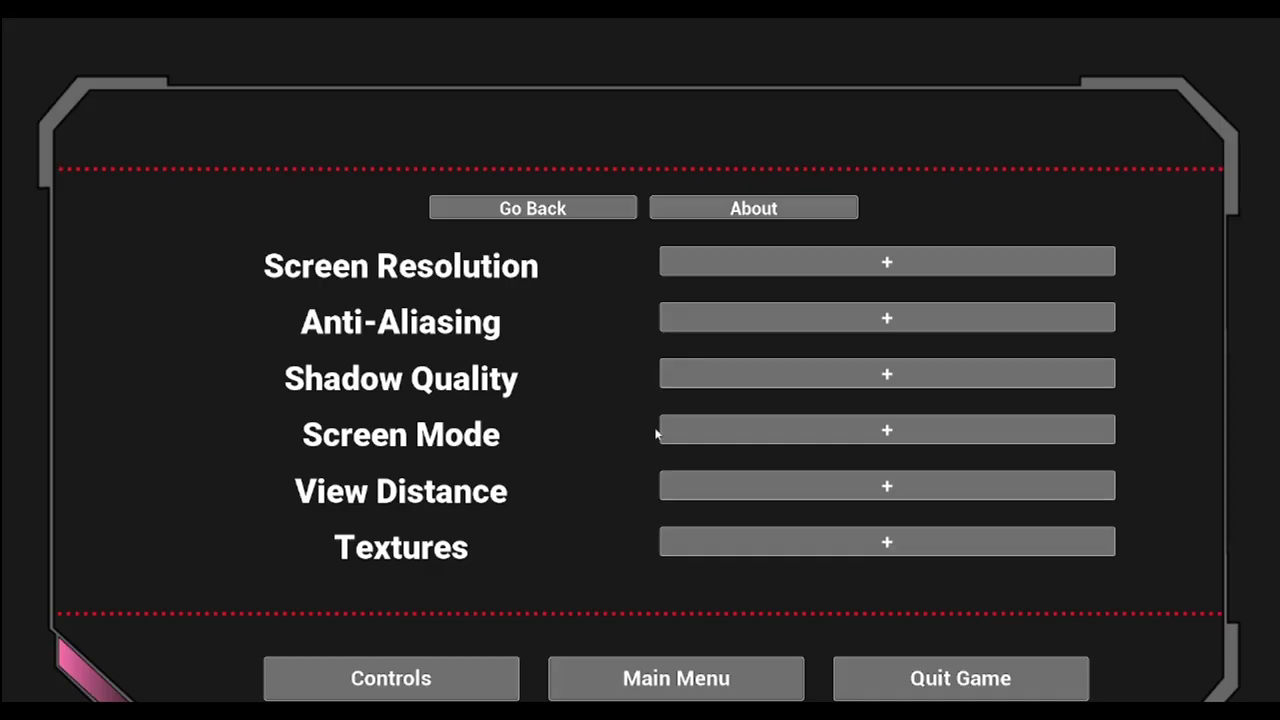
Look through the choices for Screen Resolution, Anti-Aliasing and Shadow Quality, returning to the options list each time.
click(745, 263)
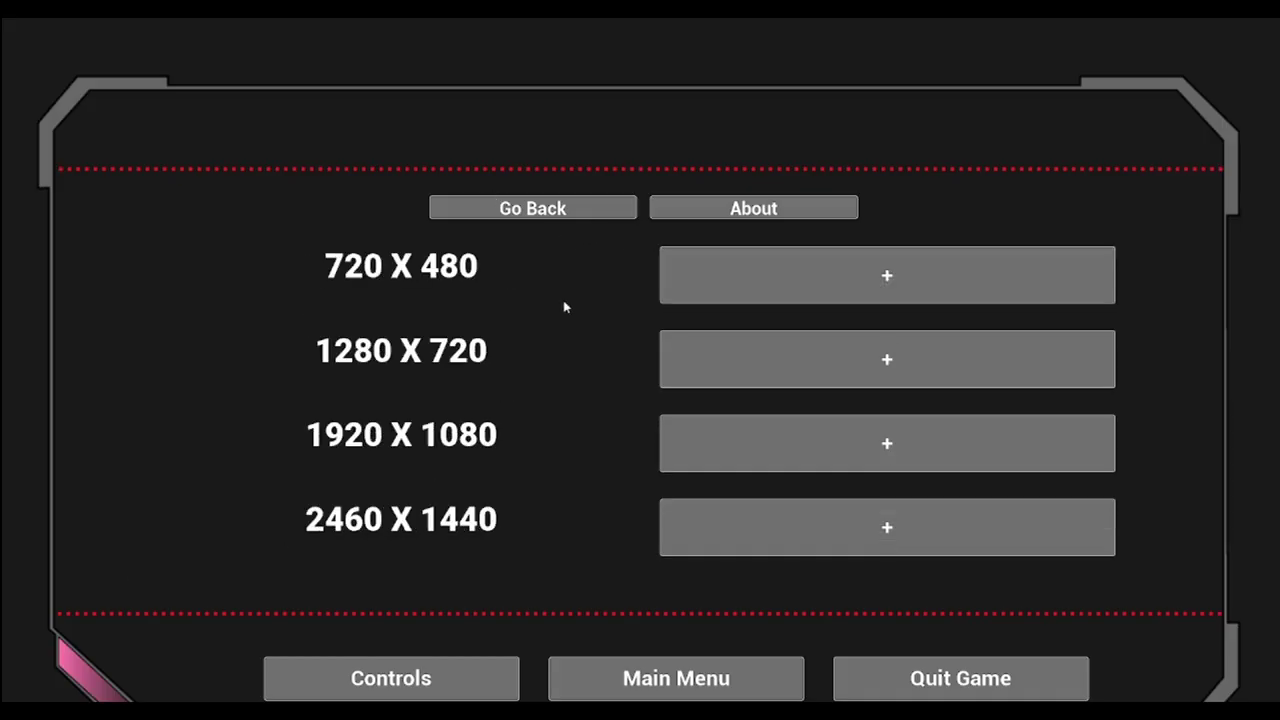
click(512, 207)
click(711, 320)
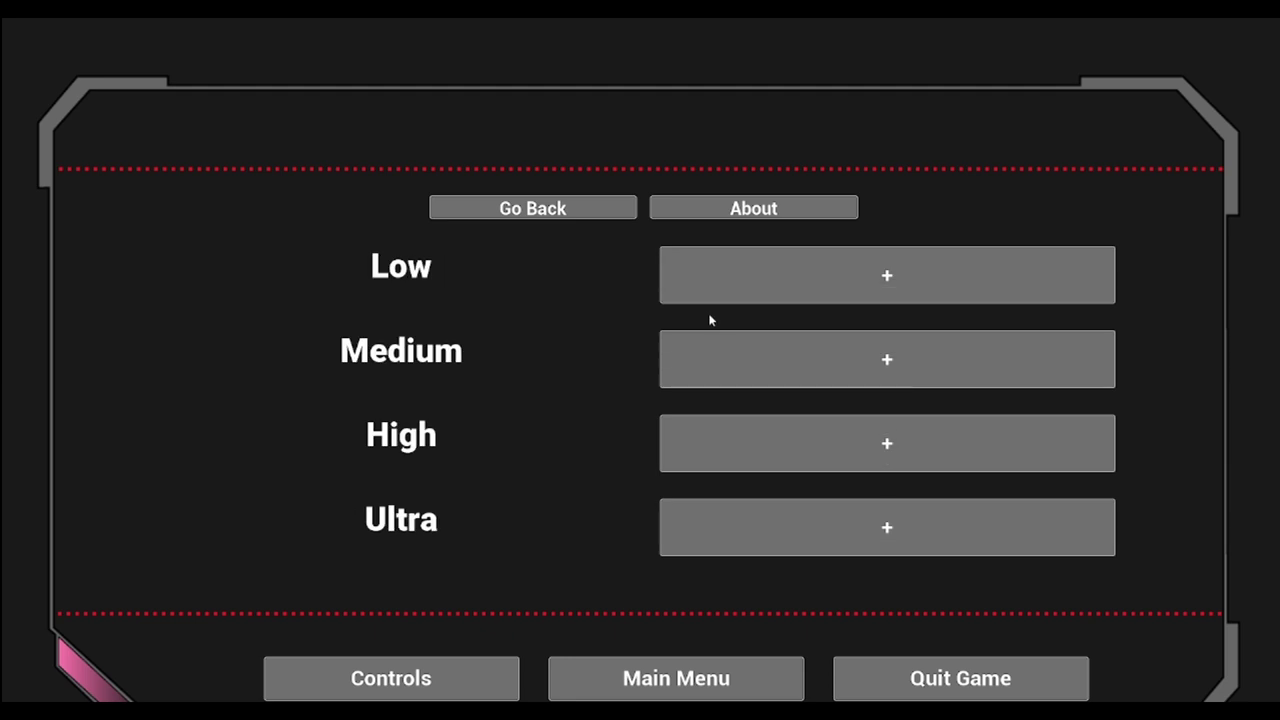
click(505, 208)
click(743, 377)
click(505, 208)
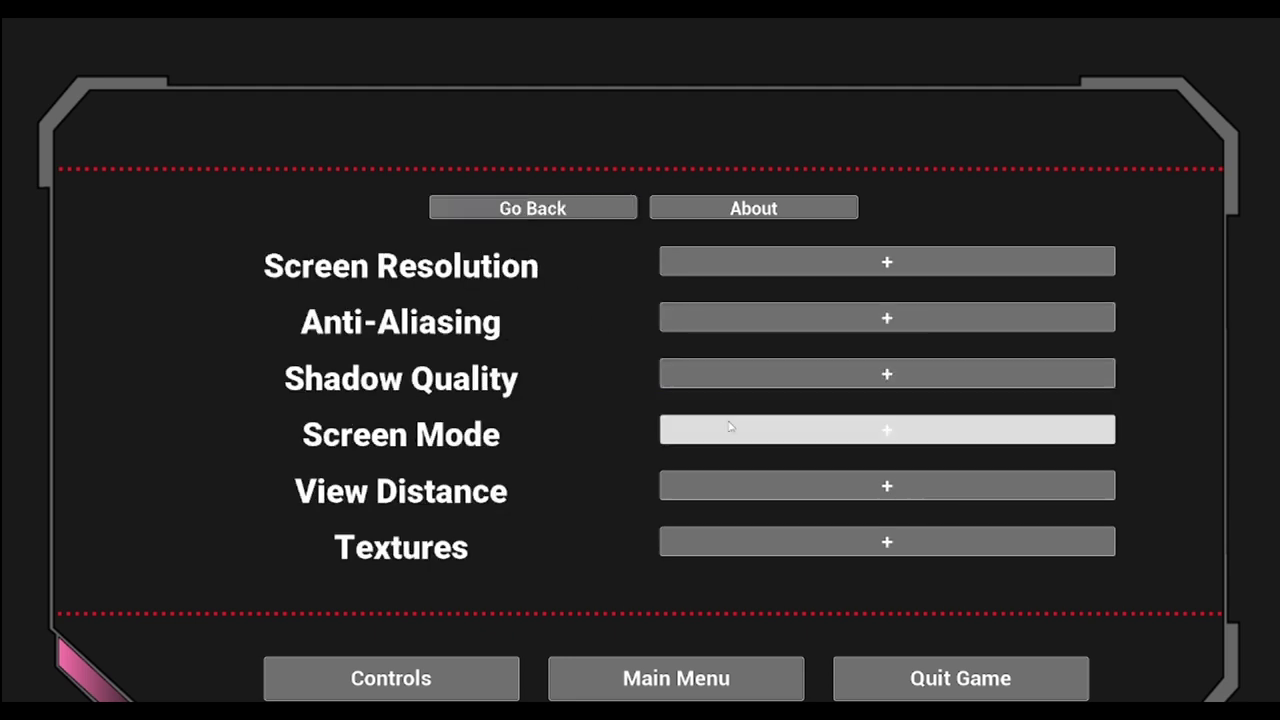
Look through the choices for Screen Mode, Textures and View Distance, and open the game's About page.
click(731, 429)
click(505, 208)
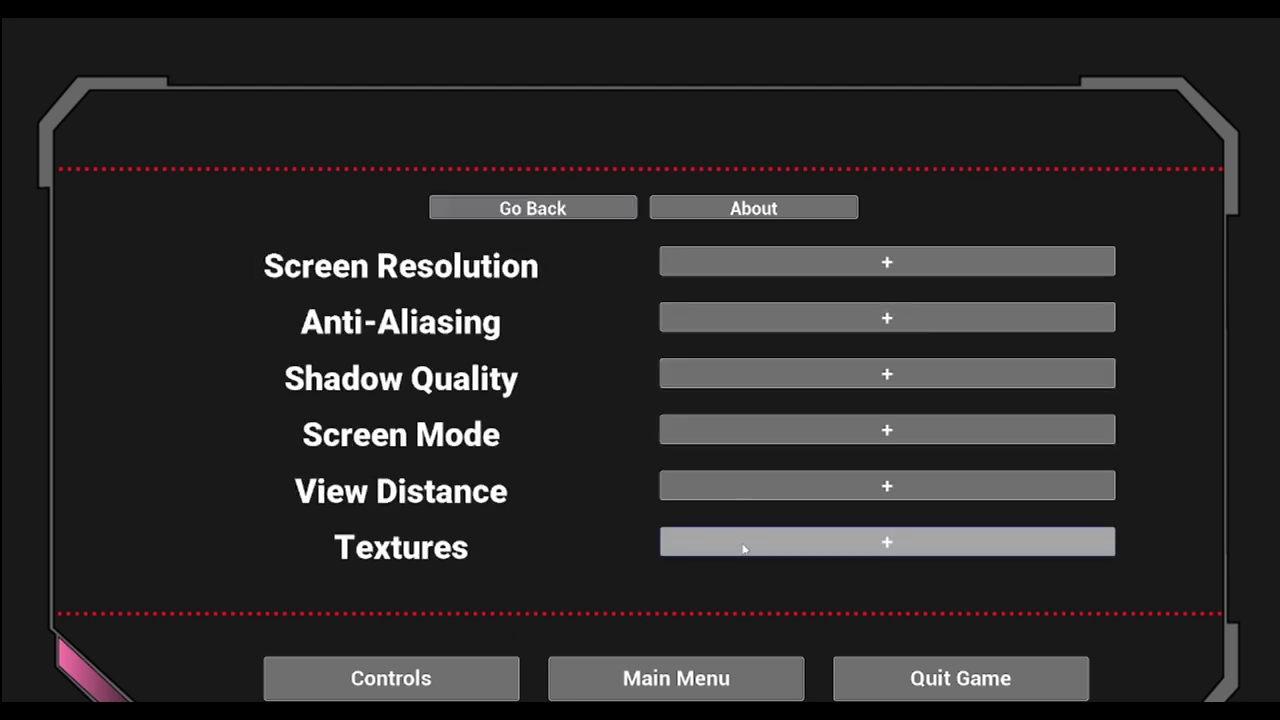
click(743, 540)
click(505, 210)
click(743, 485)
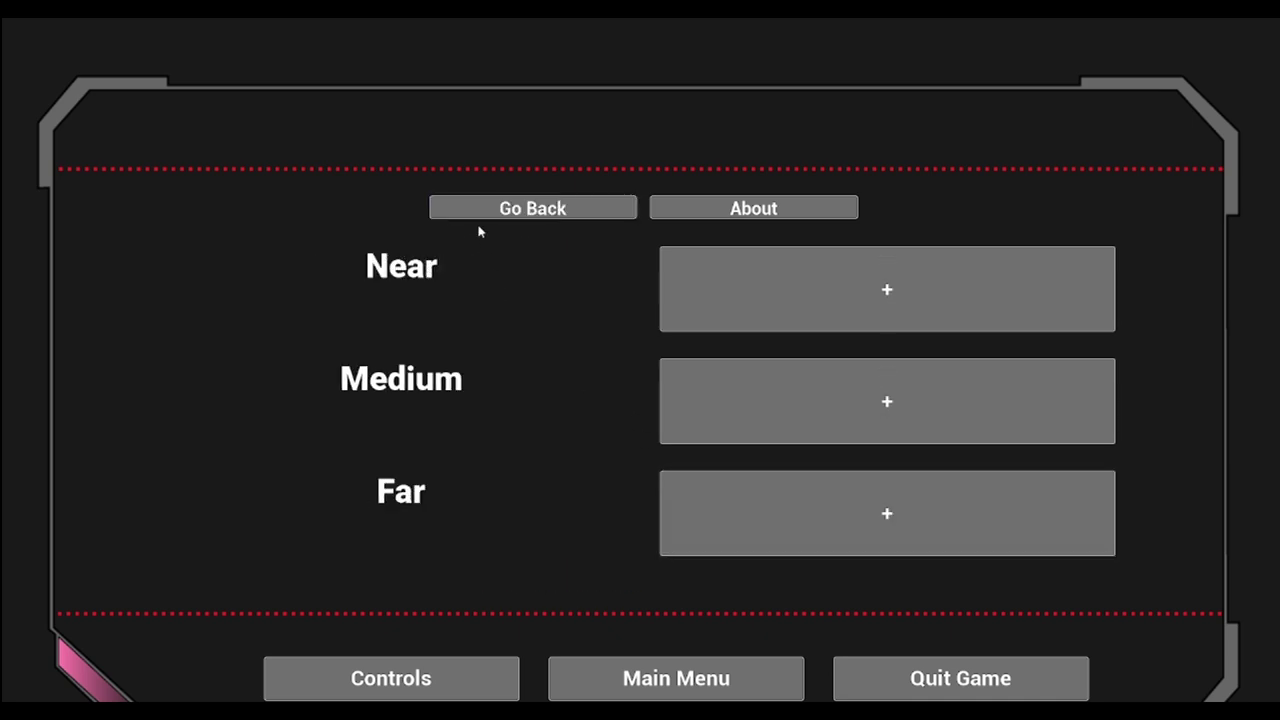
click(524, 214)
click(720, 212)
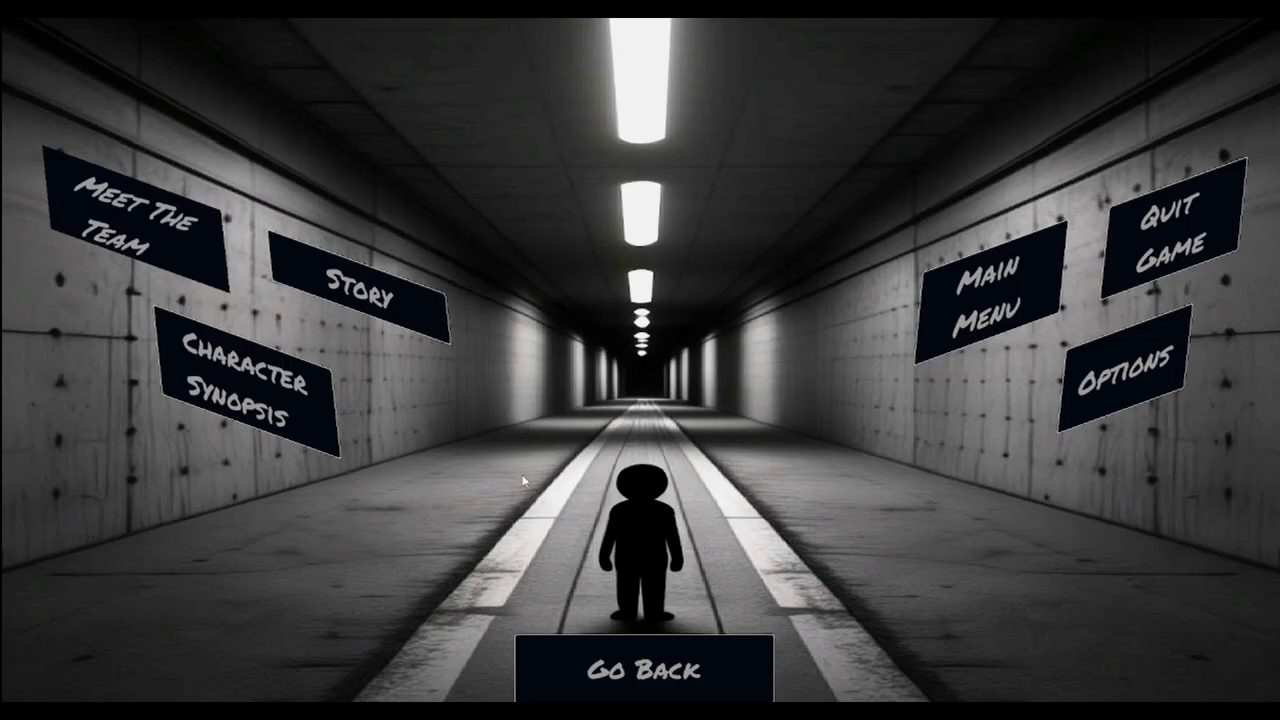
View the Meet The Team page, return to the About page and read through the full Story text.
click(130, 245)
click(628, 660)
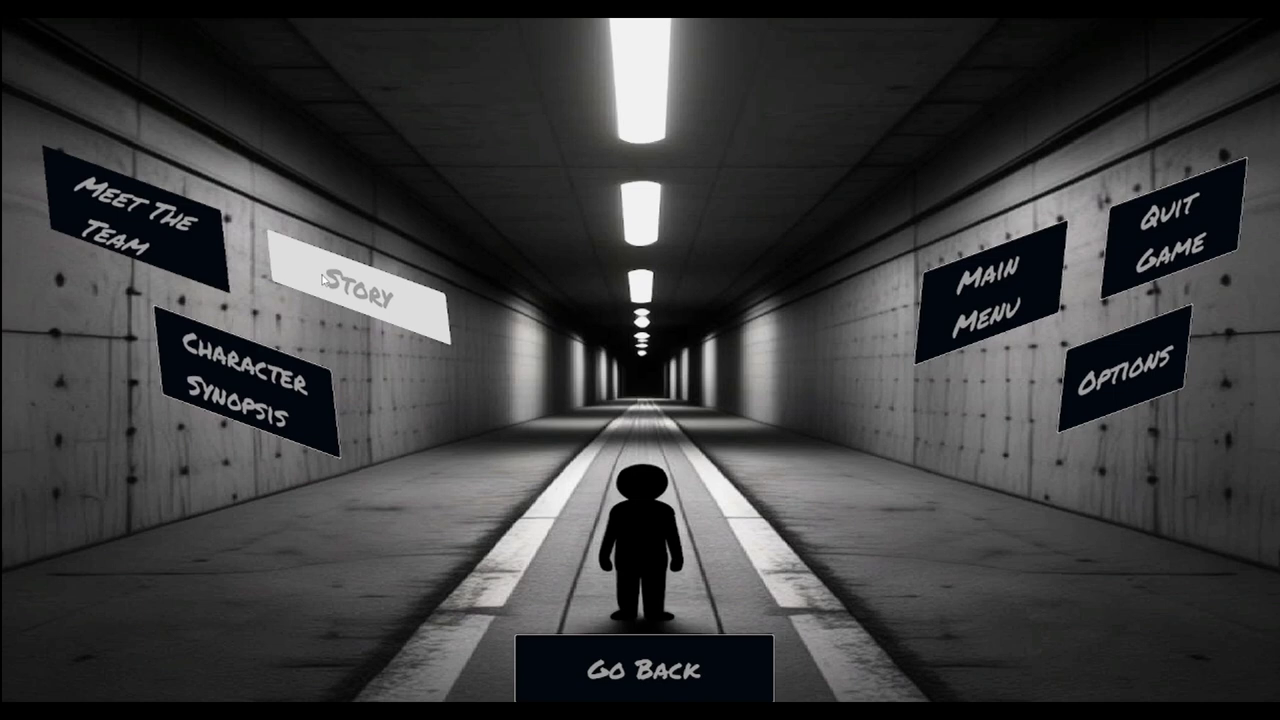
click(325, 281)
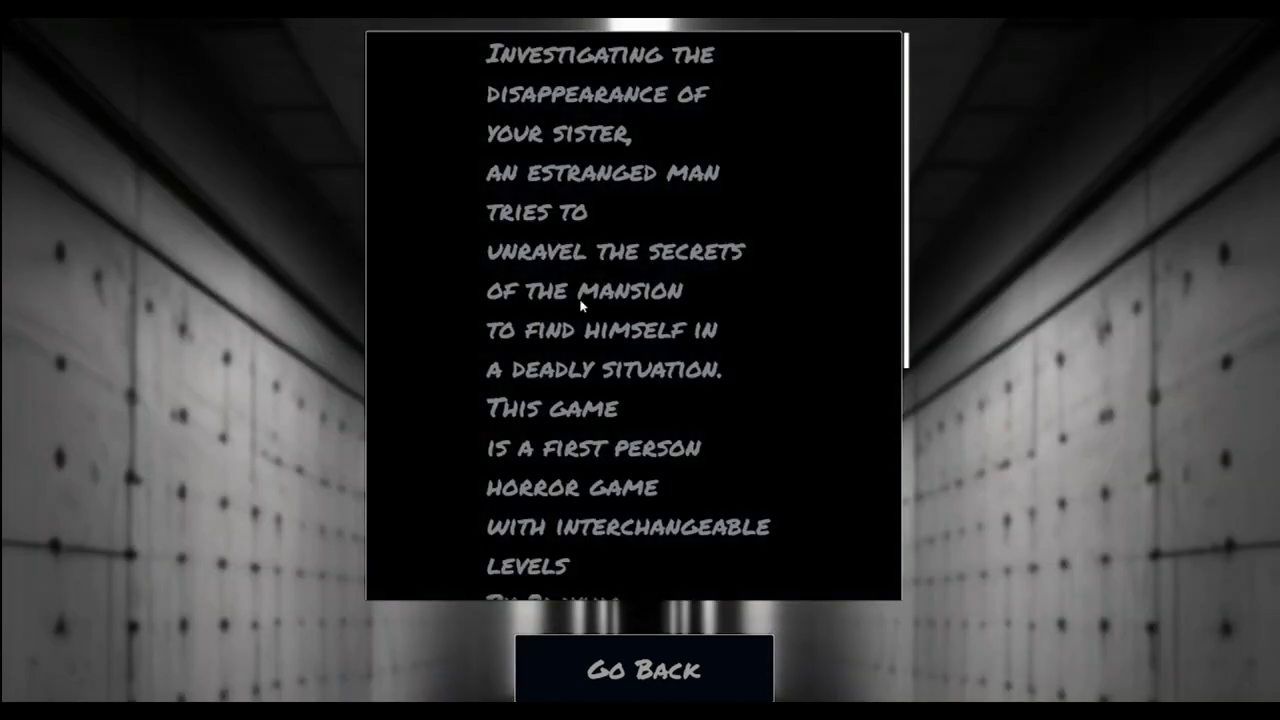
scroll(679, 331, down, 10)
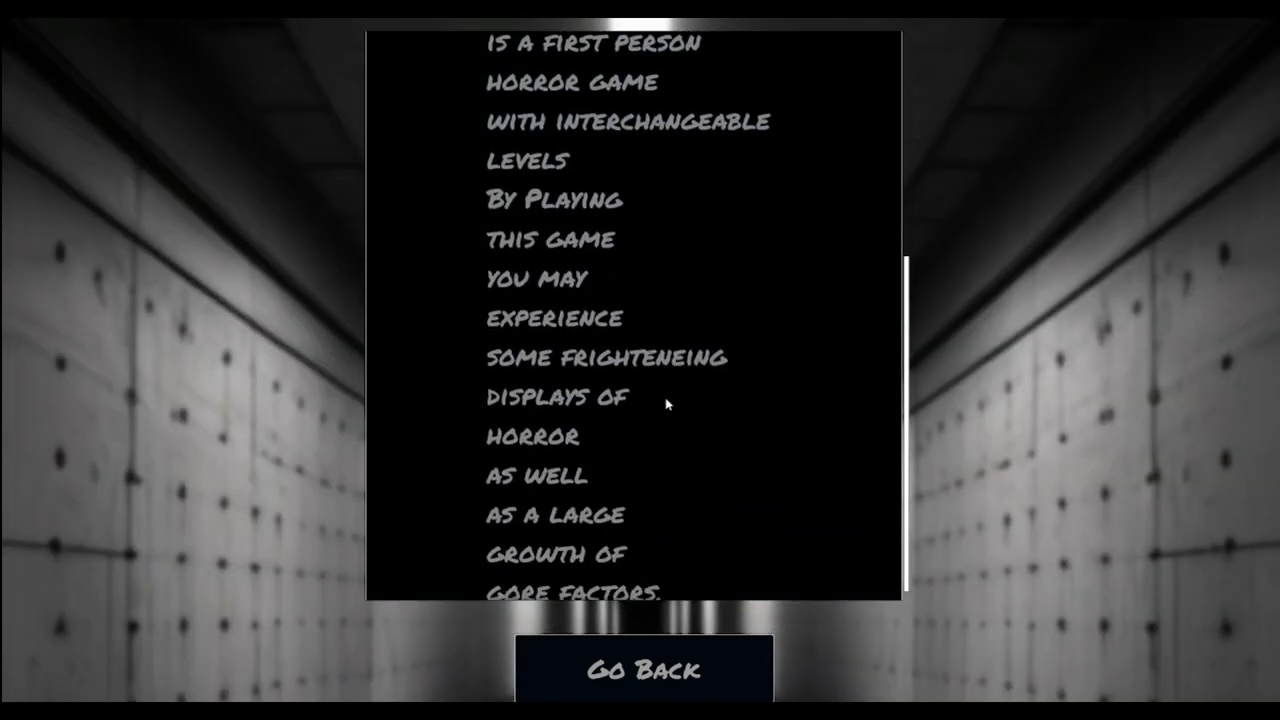
scroll(666, 403, up, 4)
scroll(703, 344, up, 6)
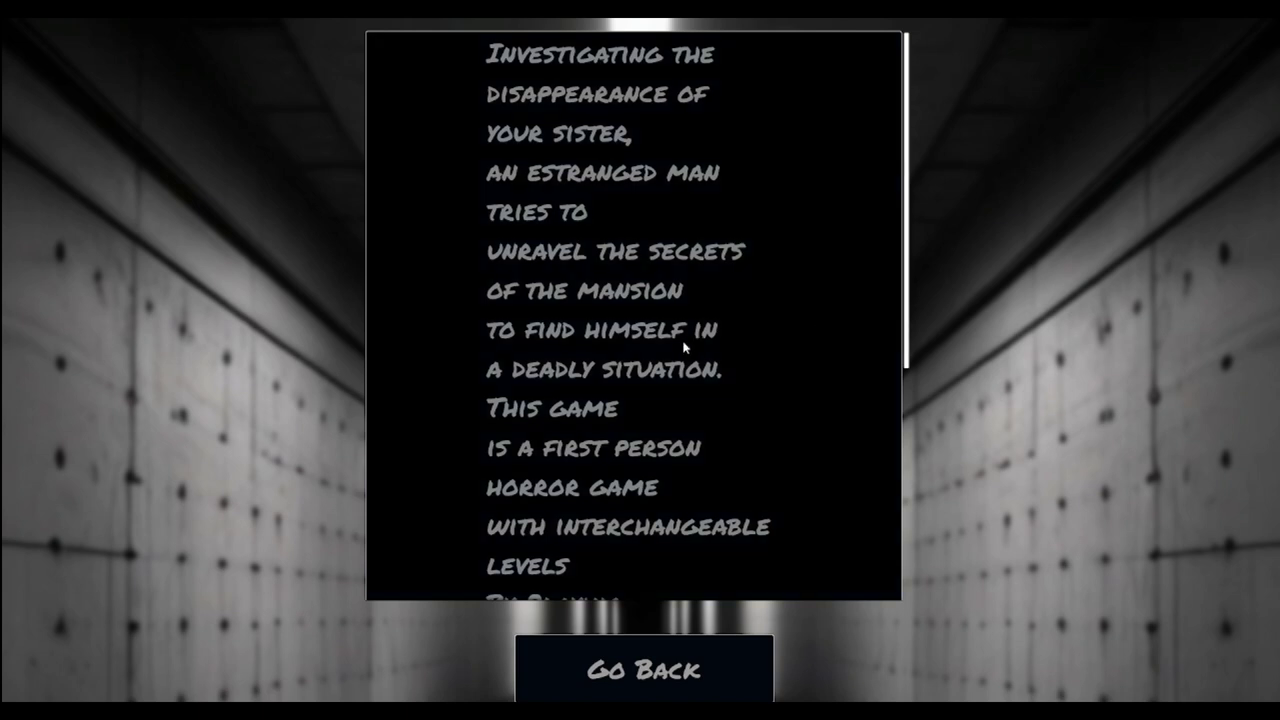
Test how the Story text box responds to selection and scrolling, and return to the game's main menu.
click(716, 407)
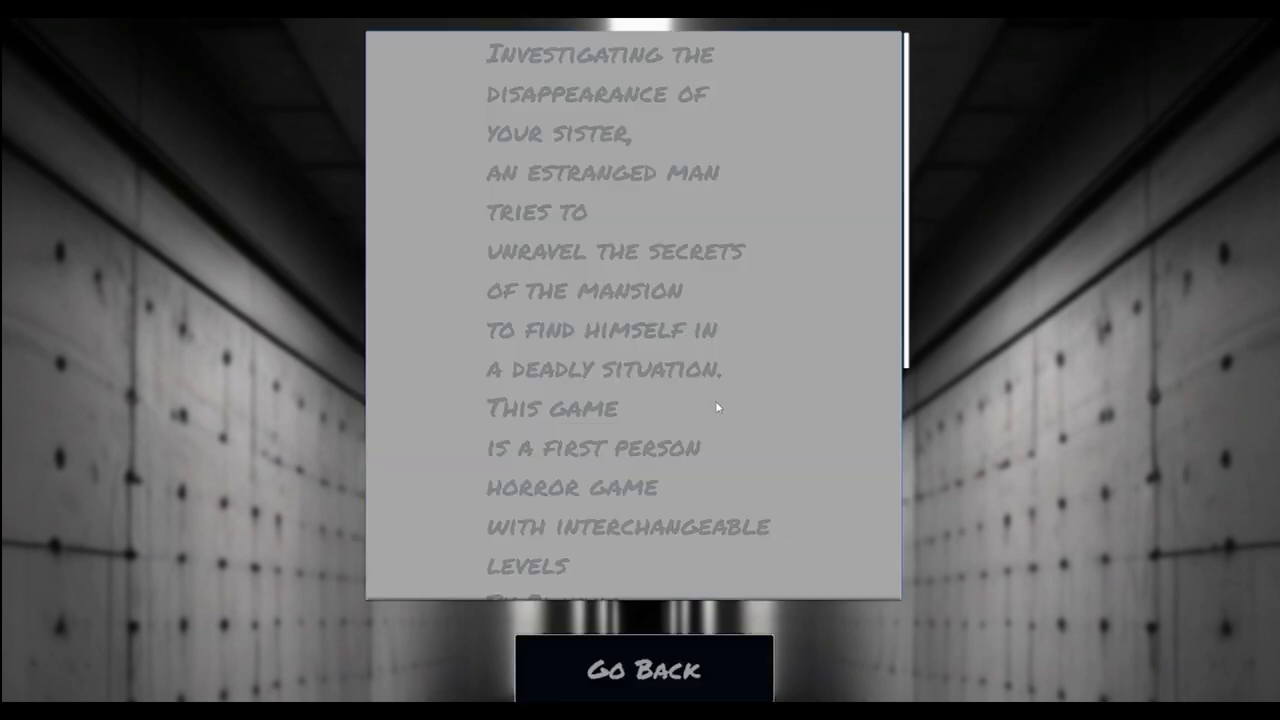
click(716, 407)
click(717, 407)
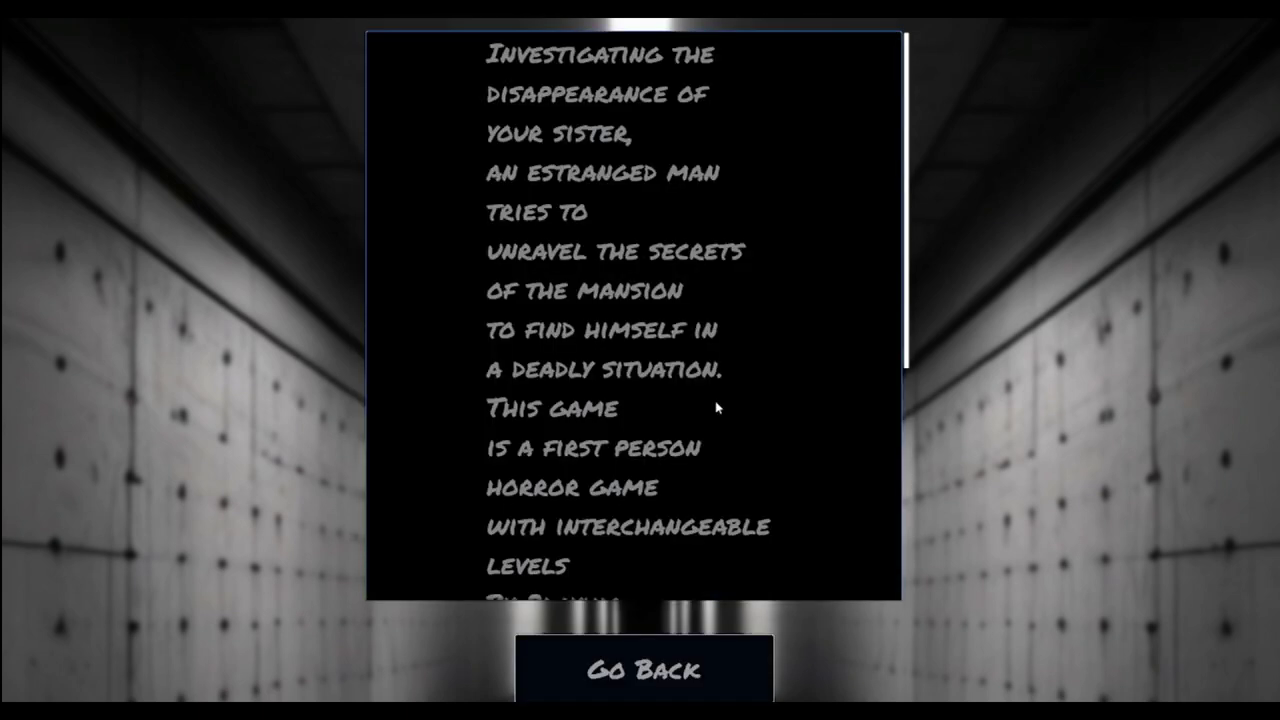
scroll(835, 372, down, 10)
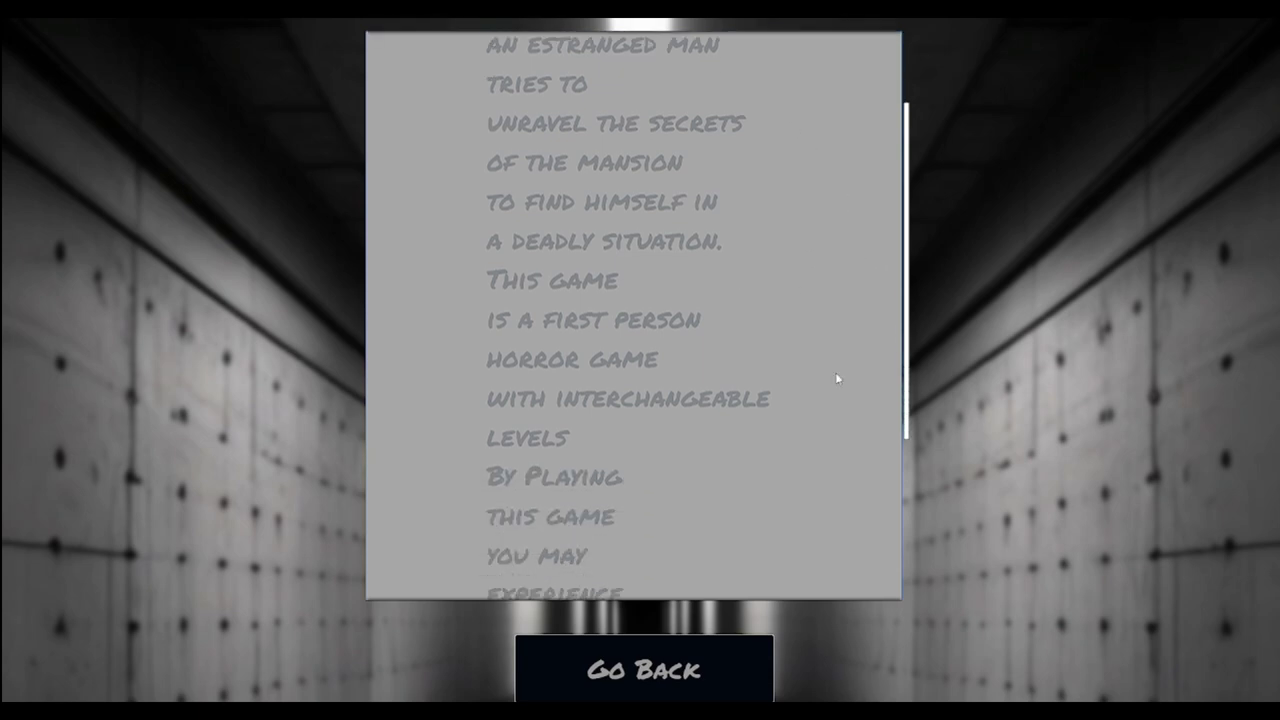
click(652, 395)
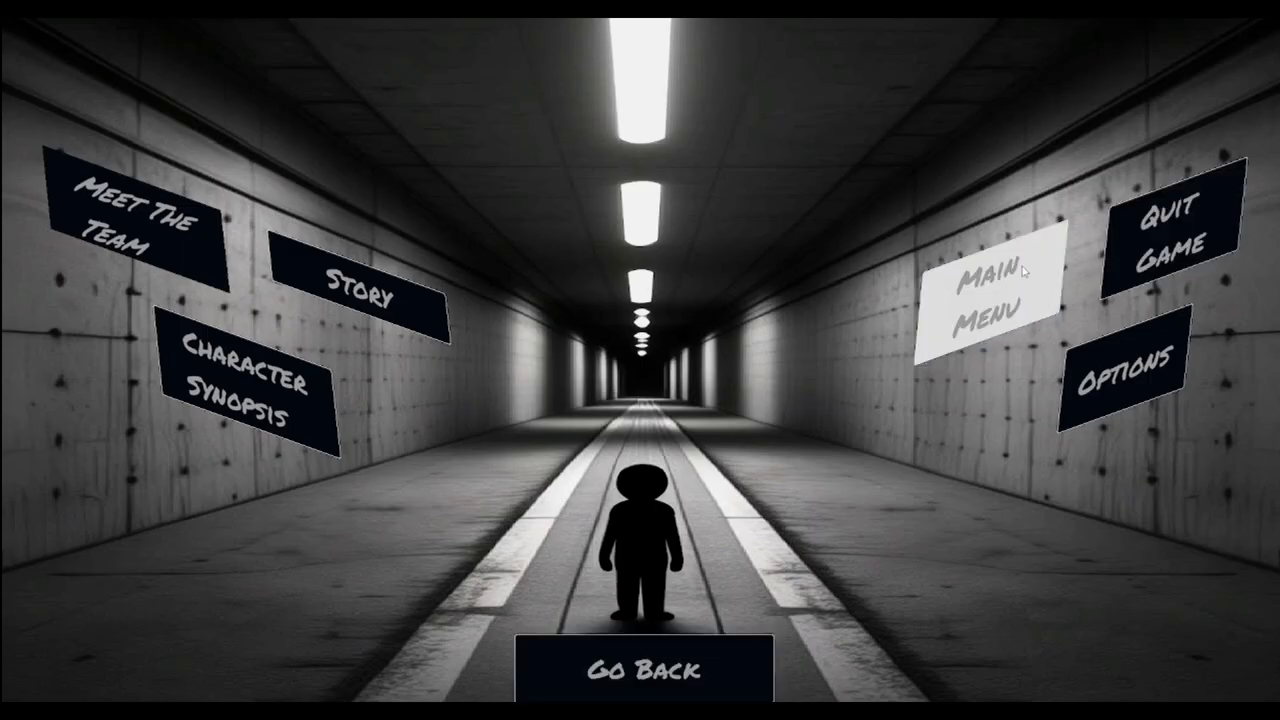
click(985, 321)
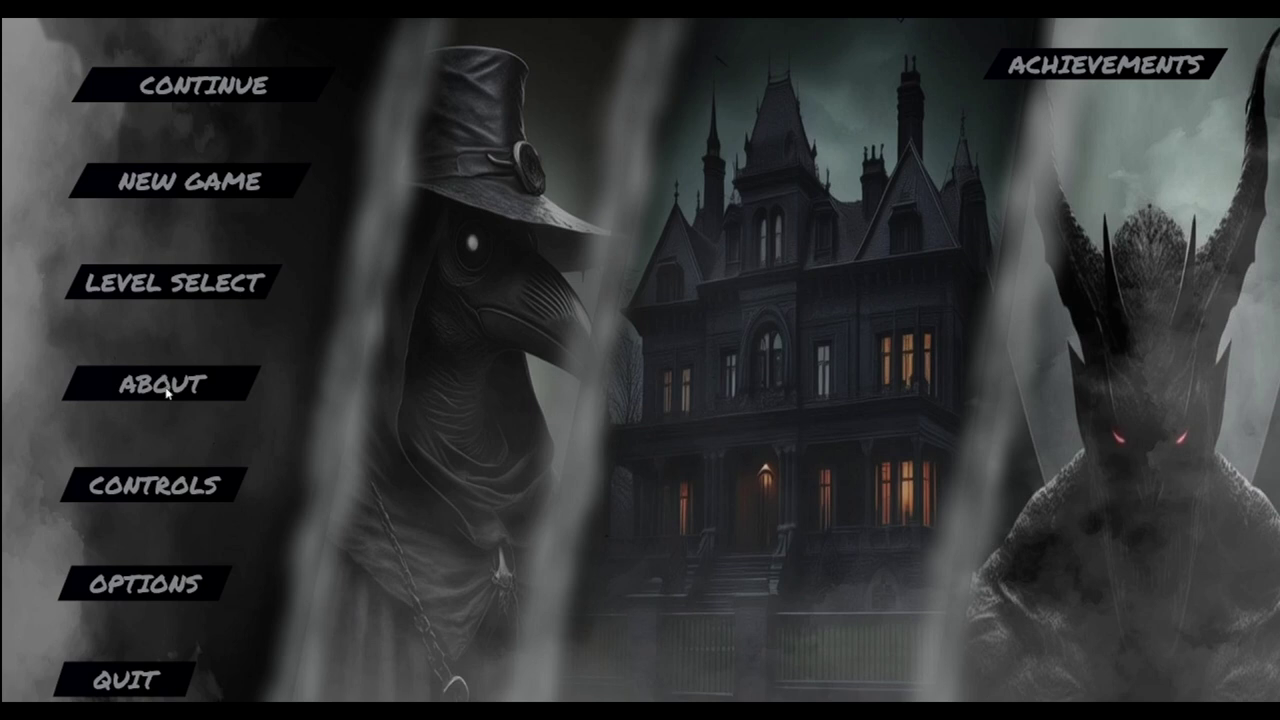
Open the game options, view the Controls page, go back to the options and return to the main menu.
click(183, 290)
click(132, 588)
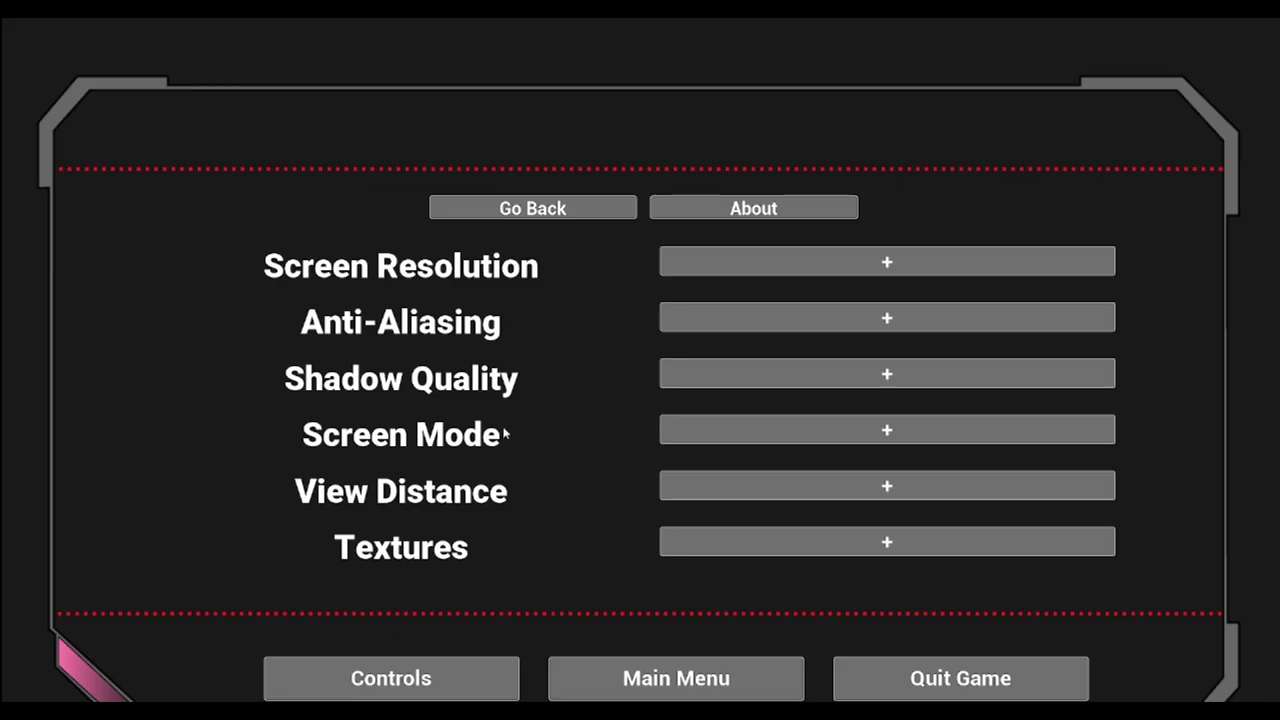
click(299, 671)
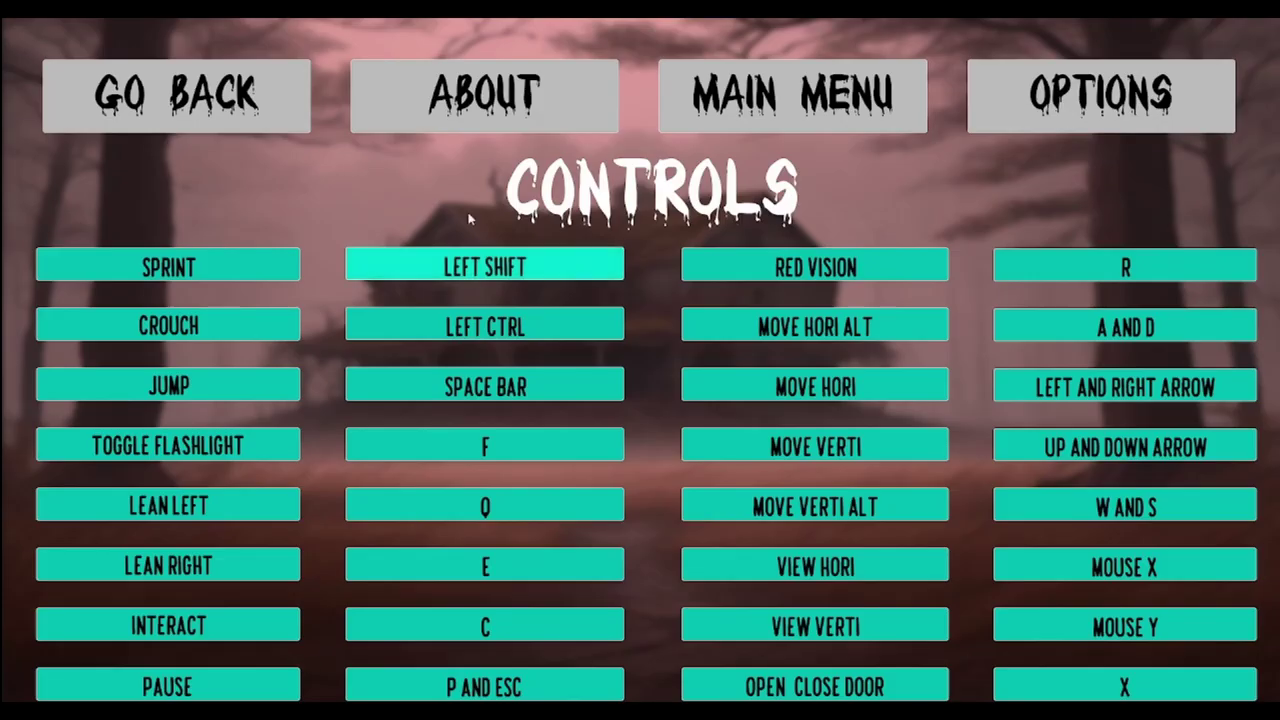
click(152, 110)
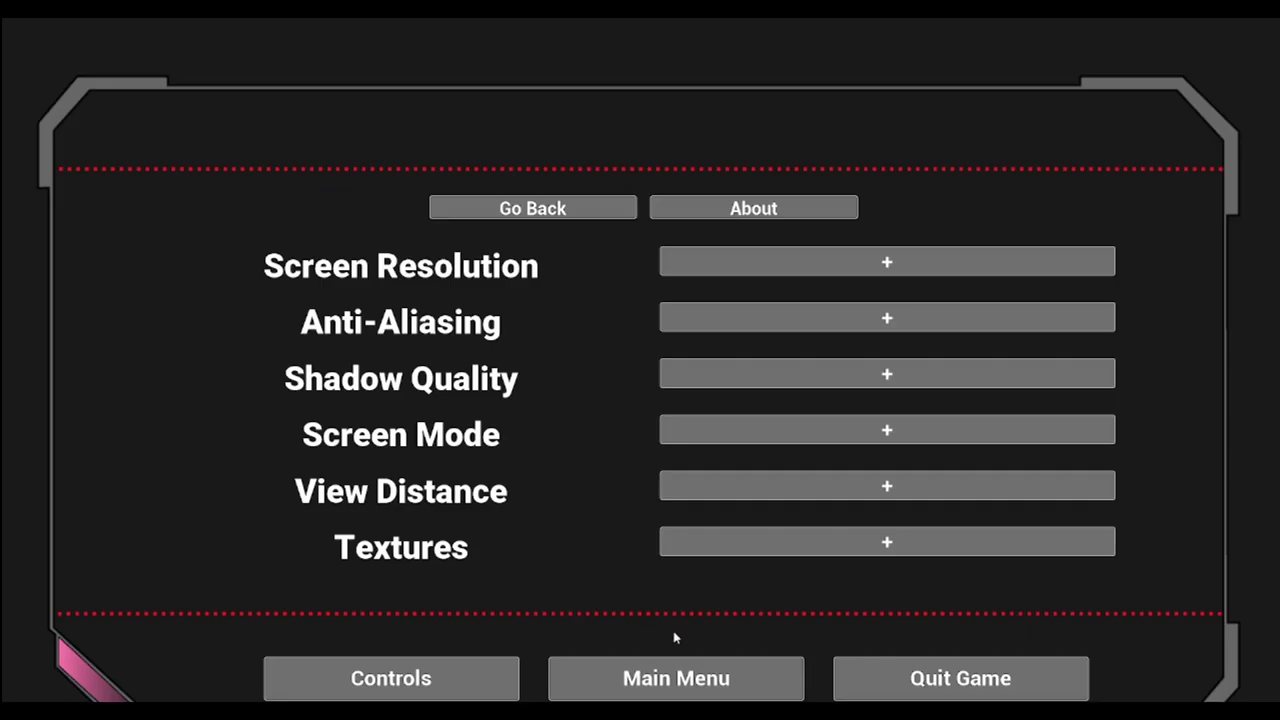
click(731, 688)
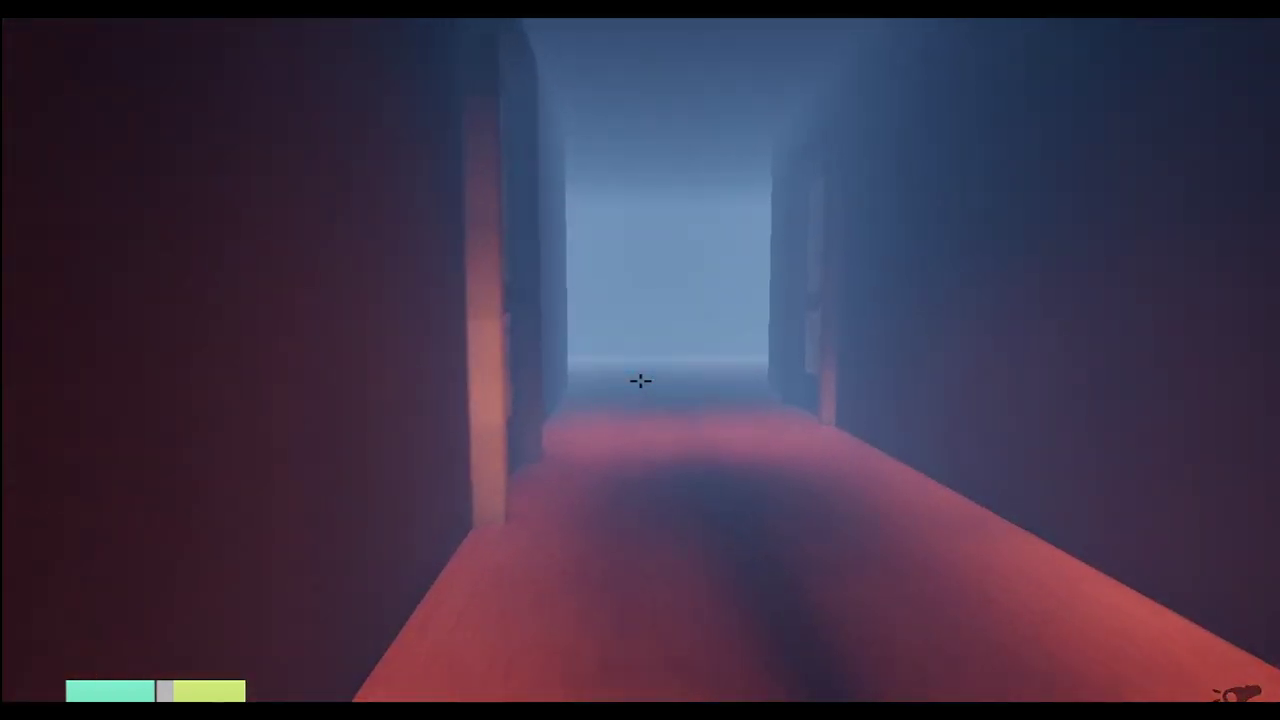
Test the flashlight by toggling it on and off while walking the foggy red-lit corridor.
key(f)
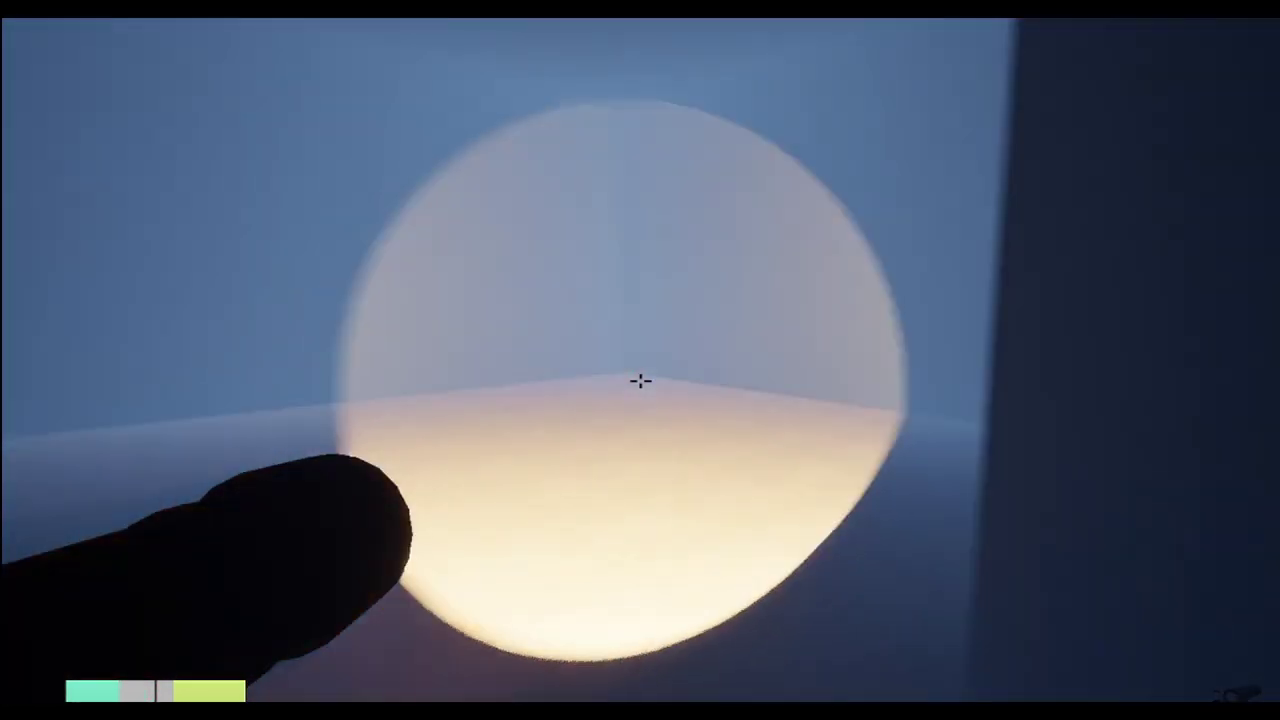
key(f)
key(f)
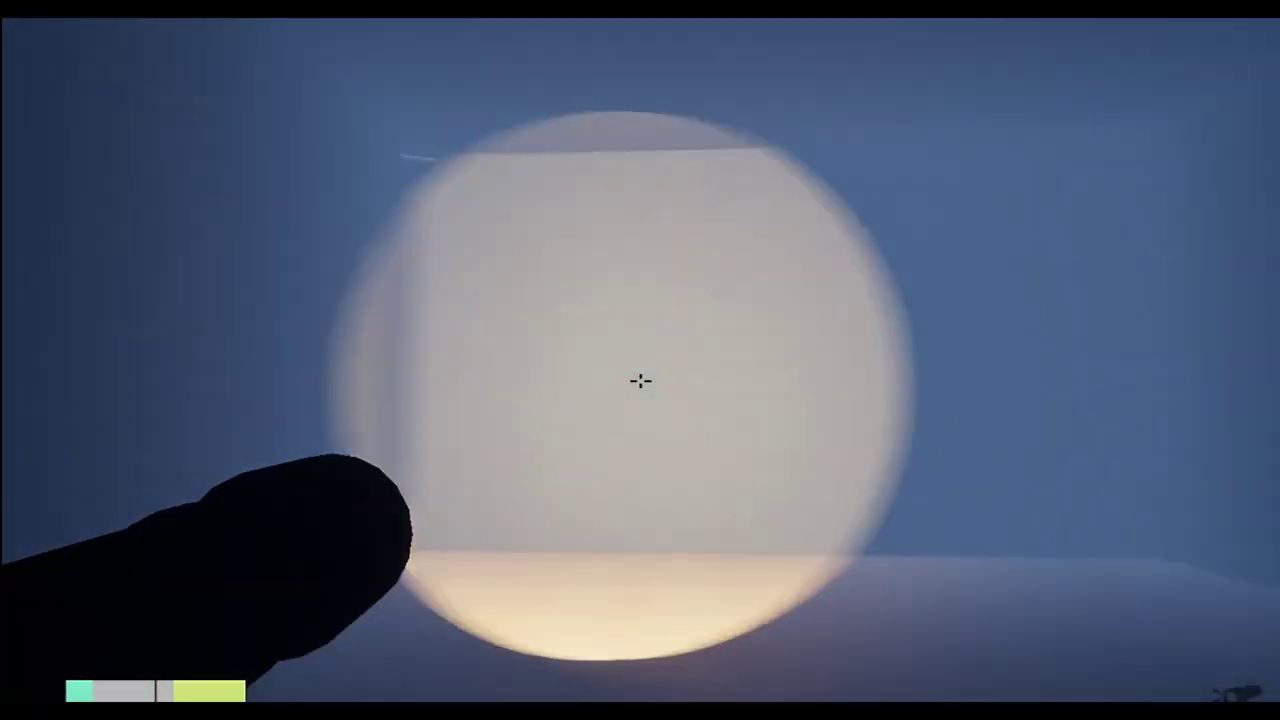
key(f)
key(w)
key(w)
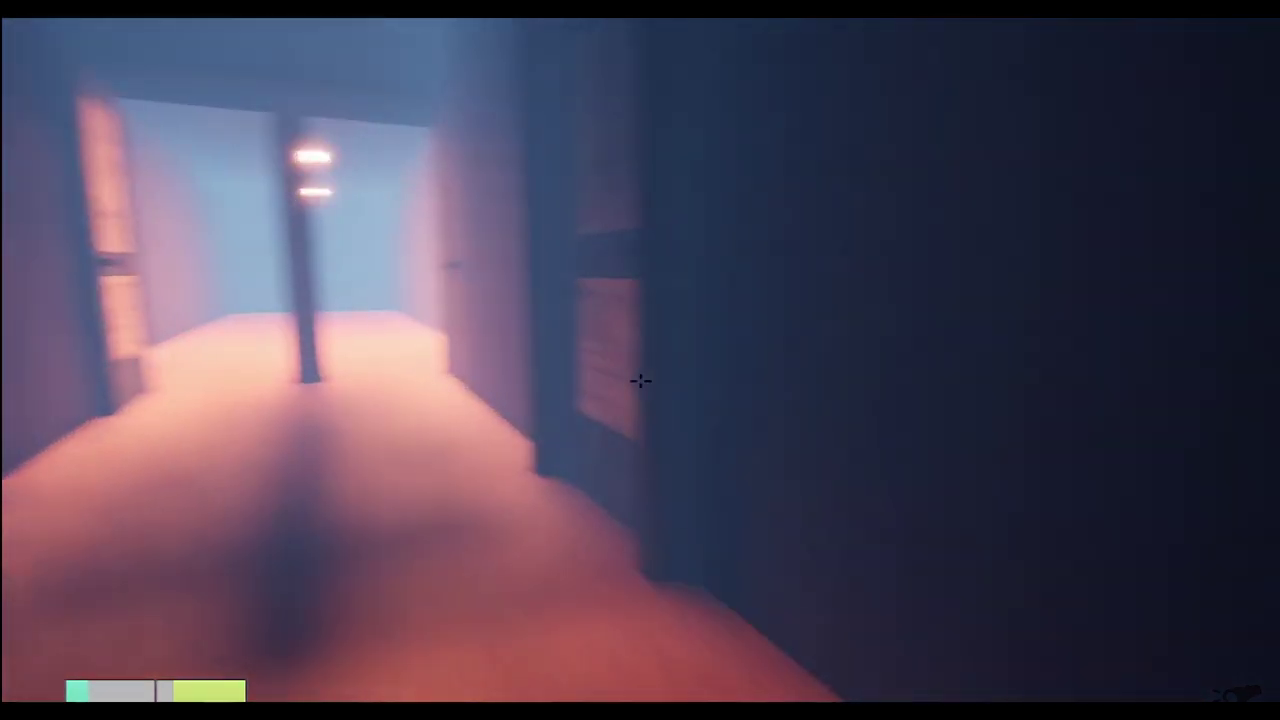
Walk through the mansion's dark hallways with the flashlight and open the wooden doors along the way.
key(e)
key(w)
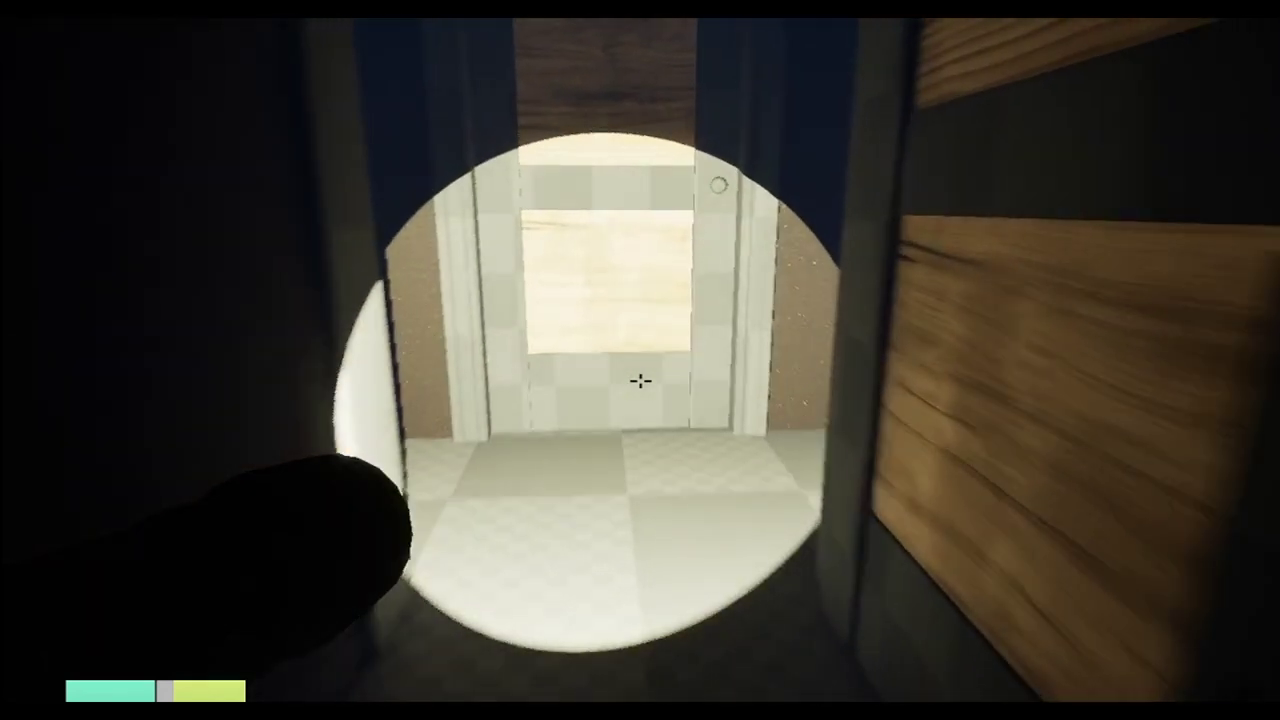
key(e)
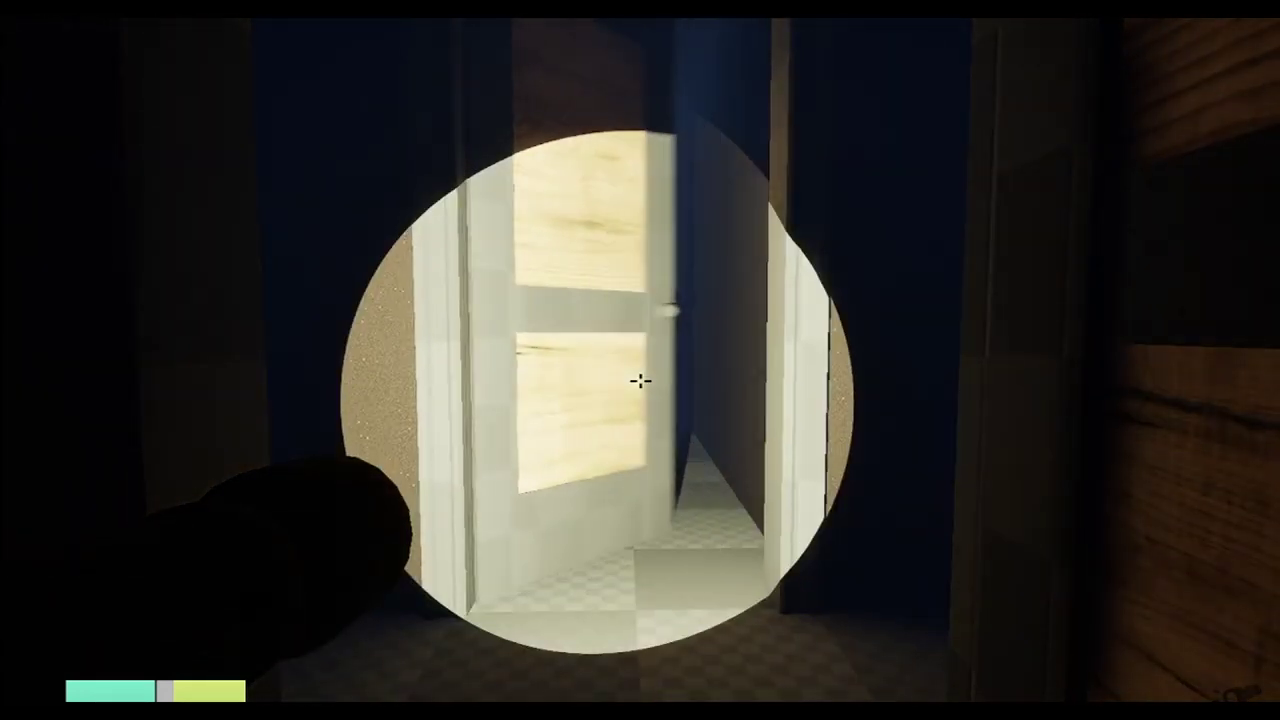
key(w)
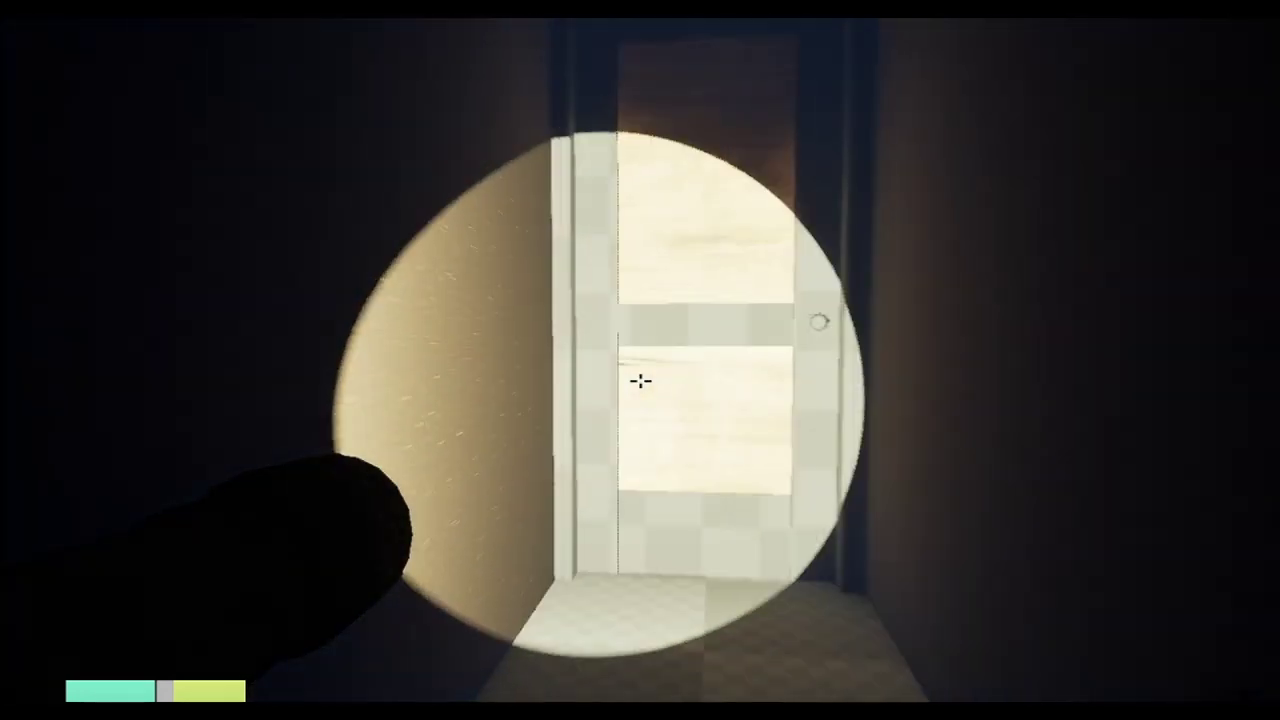
click(640, 380)
key(w)
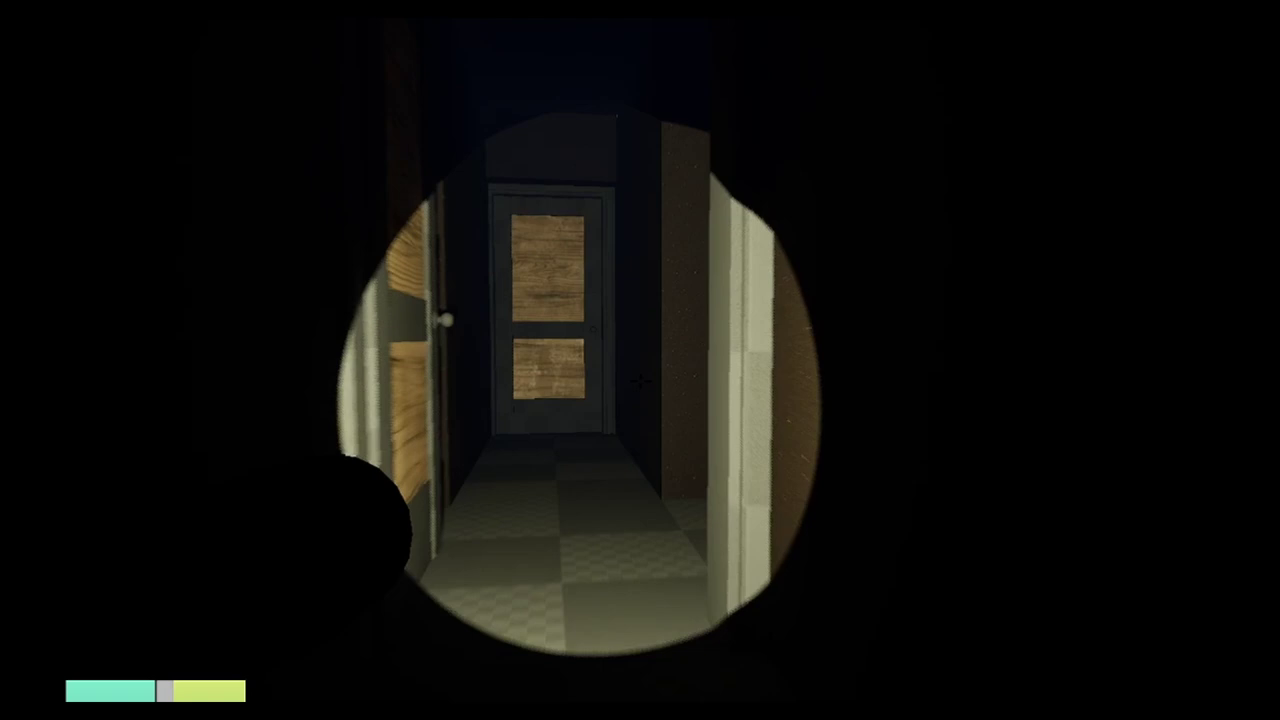
Explore the foggy rooms beyond the open door, testing the flashlight while moving forward.
key(w)
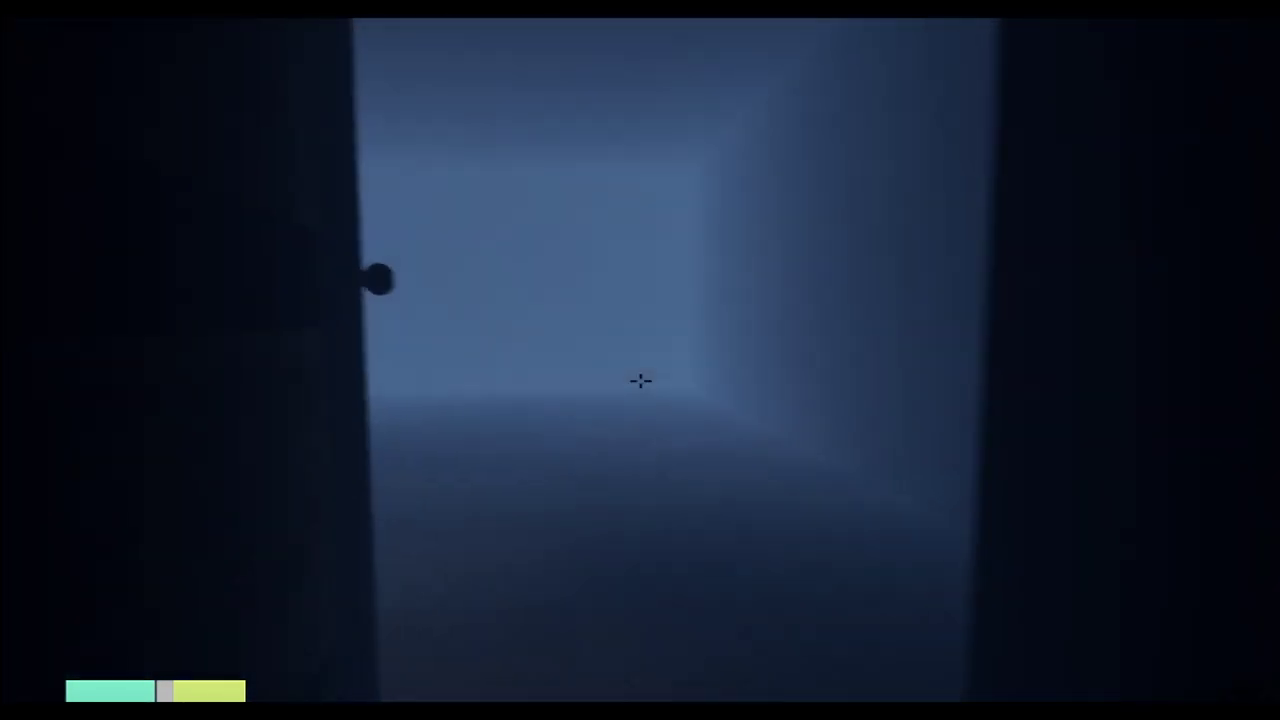
key(w)
key(f)
key(f)
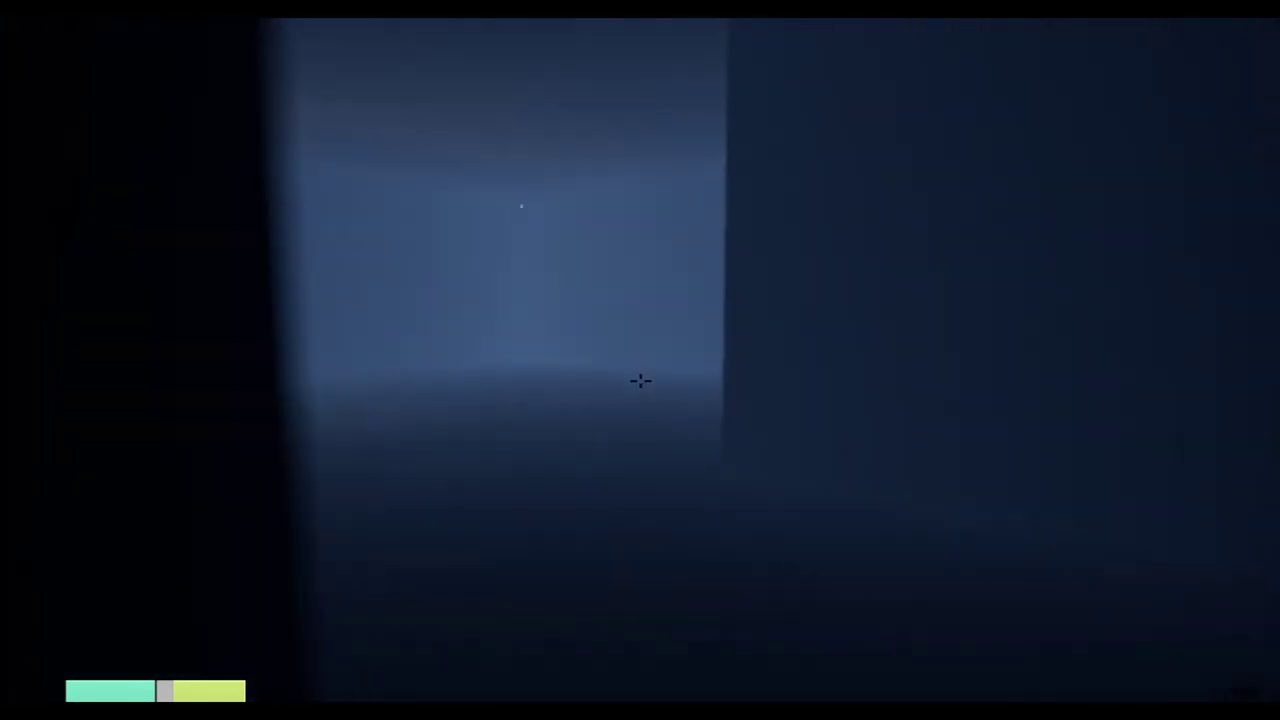
key(w)
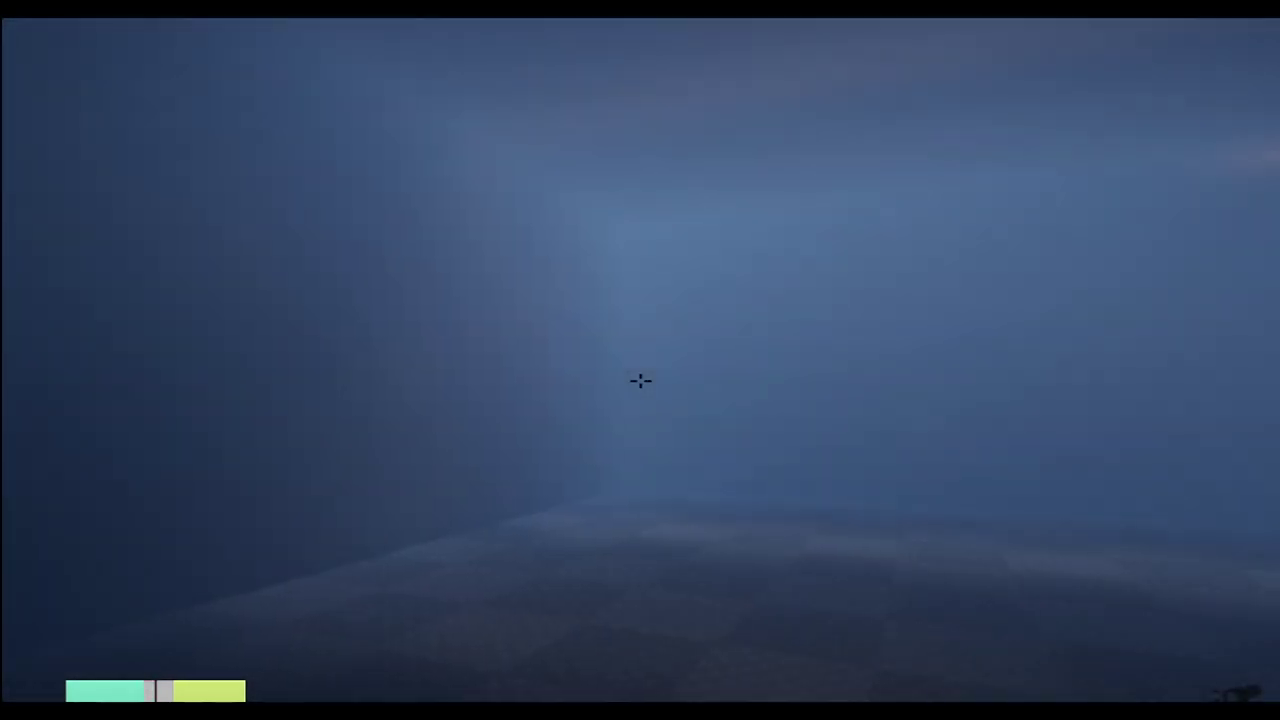
key(w)
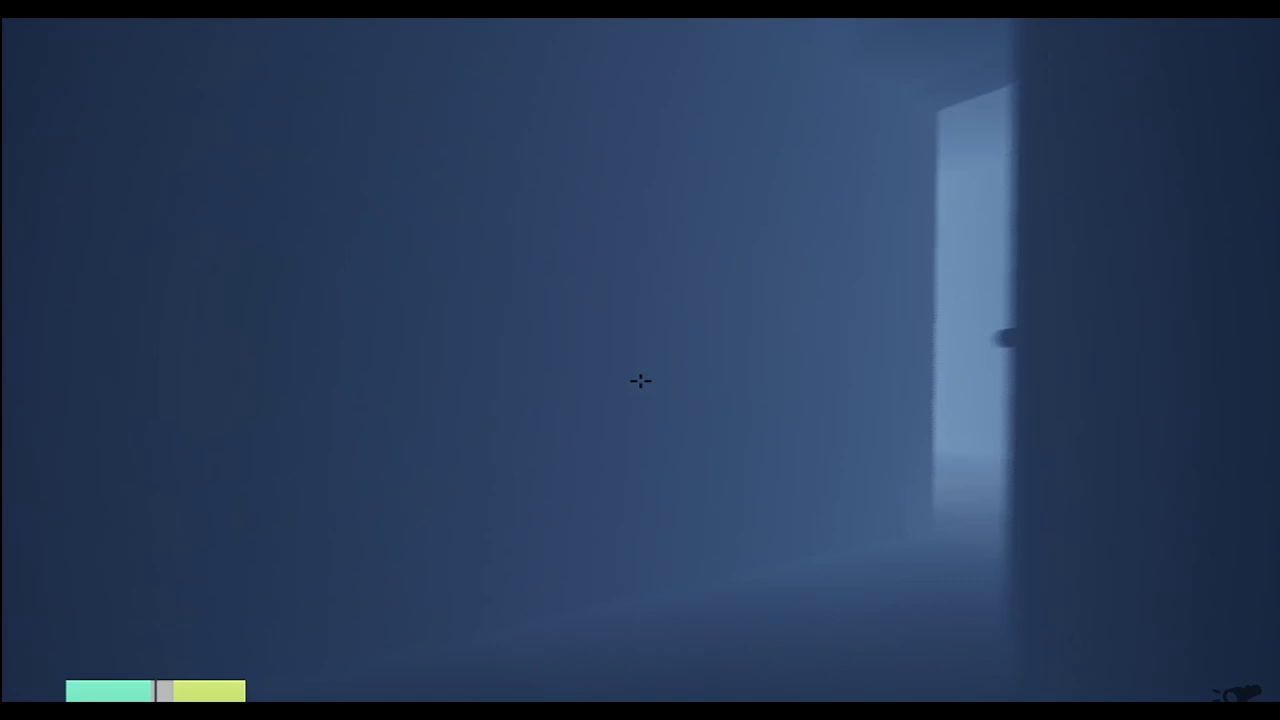
key(w)
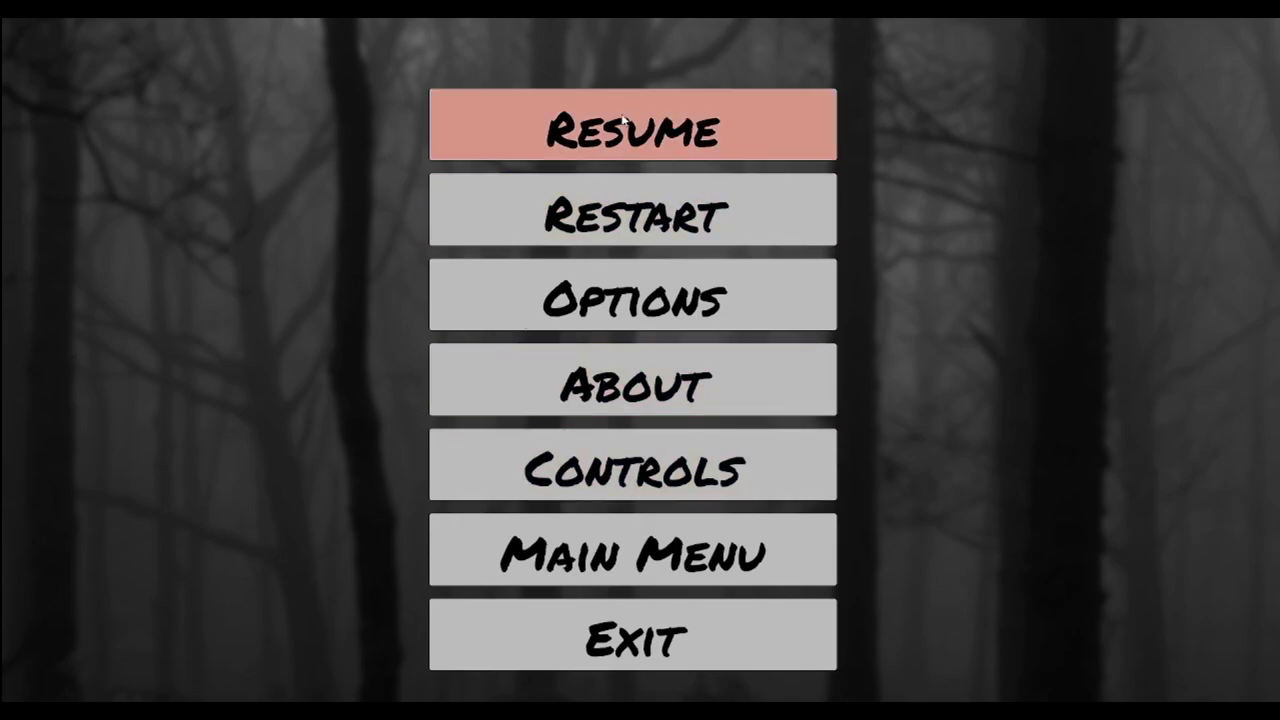
Restart the level from the pause menu and walk around the double doors on the open checkered ground.
click(604, 225)
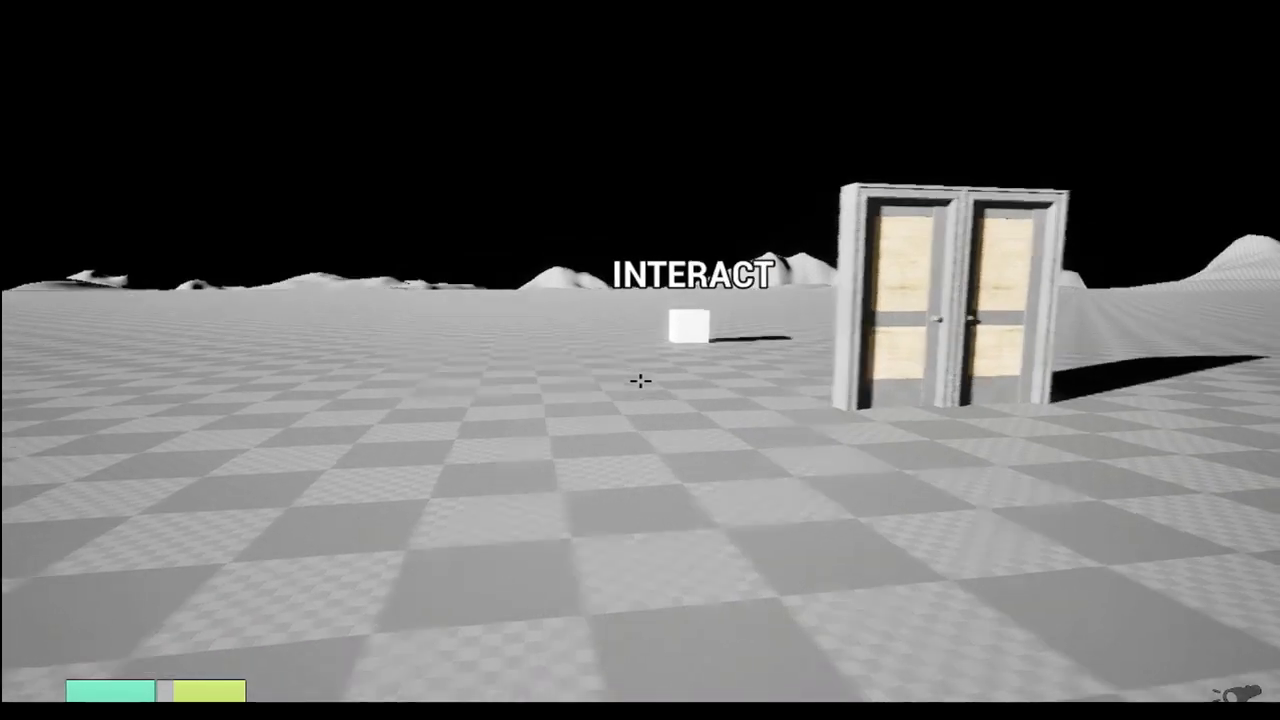
key(w)
key(shift+w)
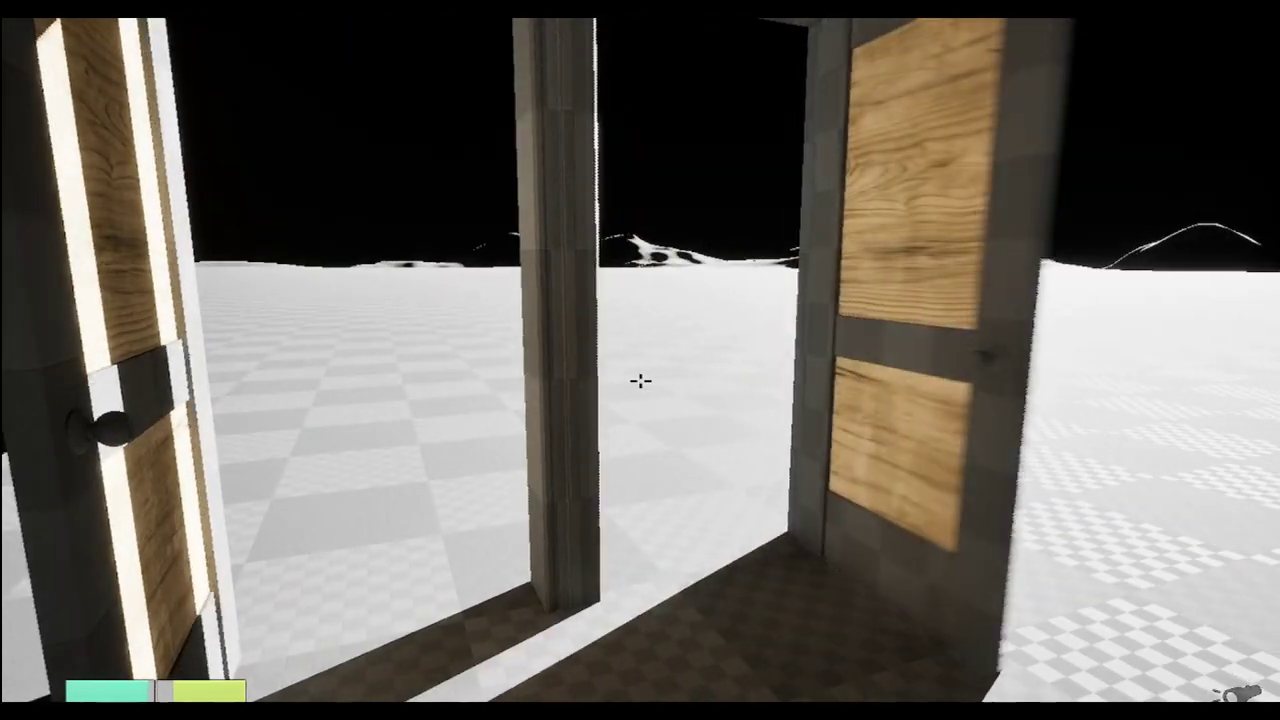
key(s)
key(d)
key(w)
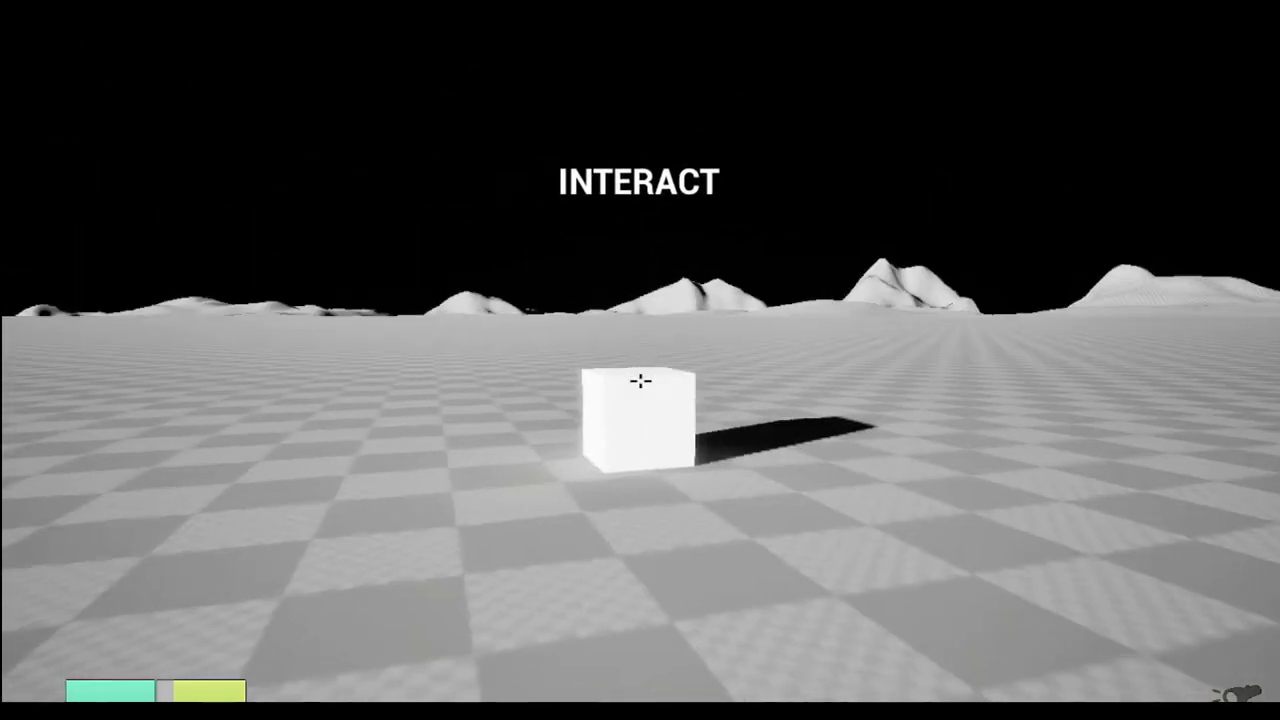
Walk up to the white Interact cube, test interacting with it and end the play session.
key(w)
key(e)
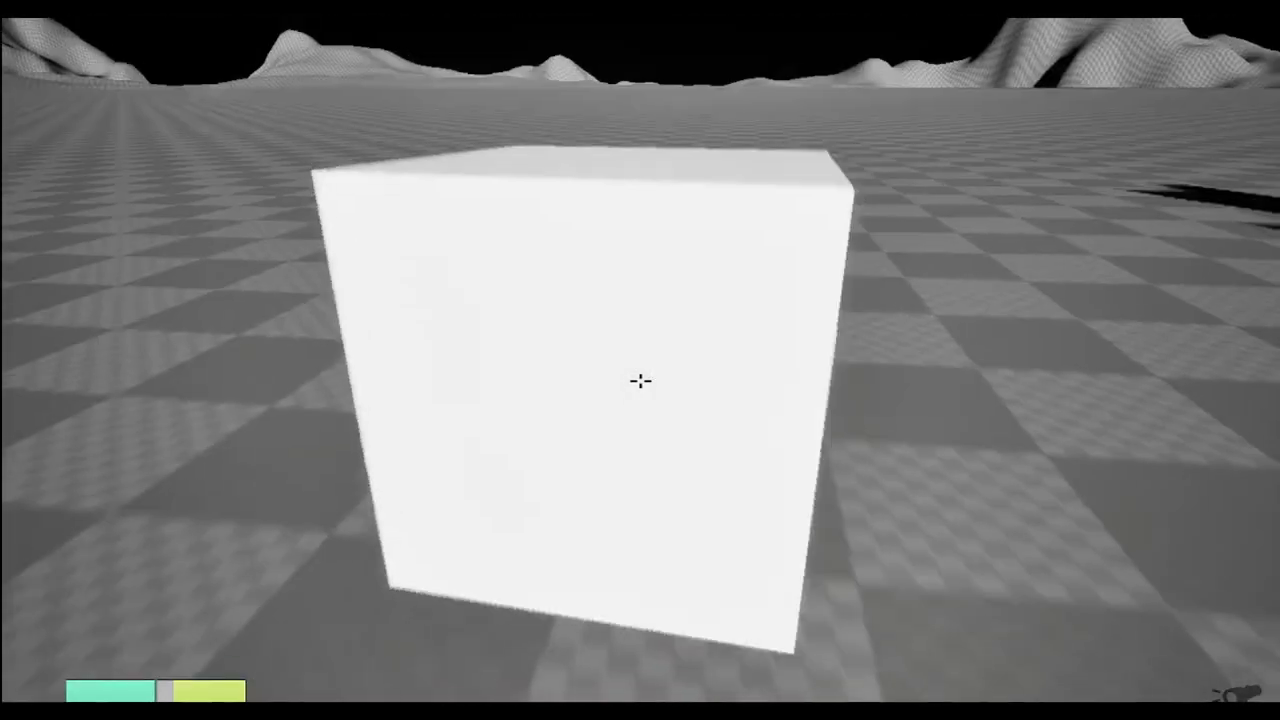
key(e)
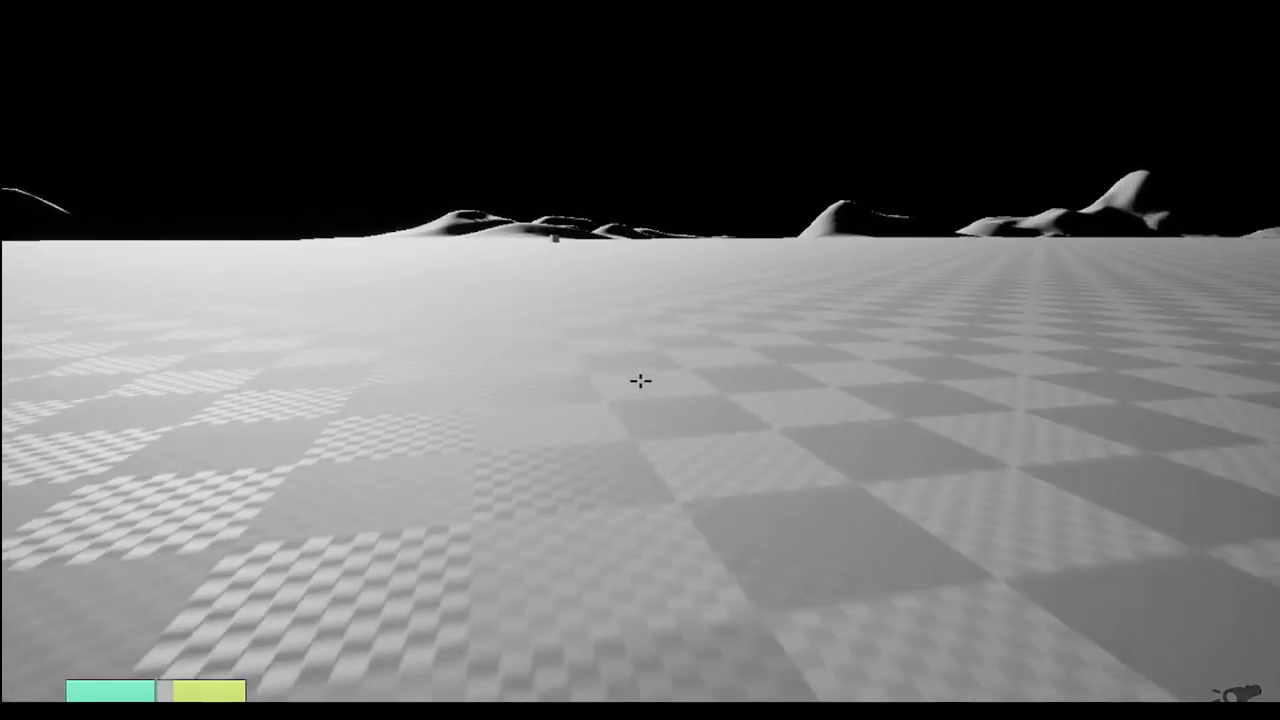
key(Escape)
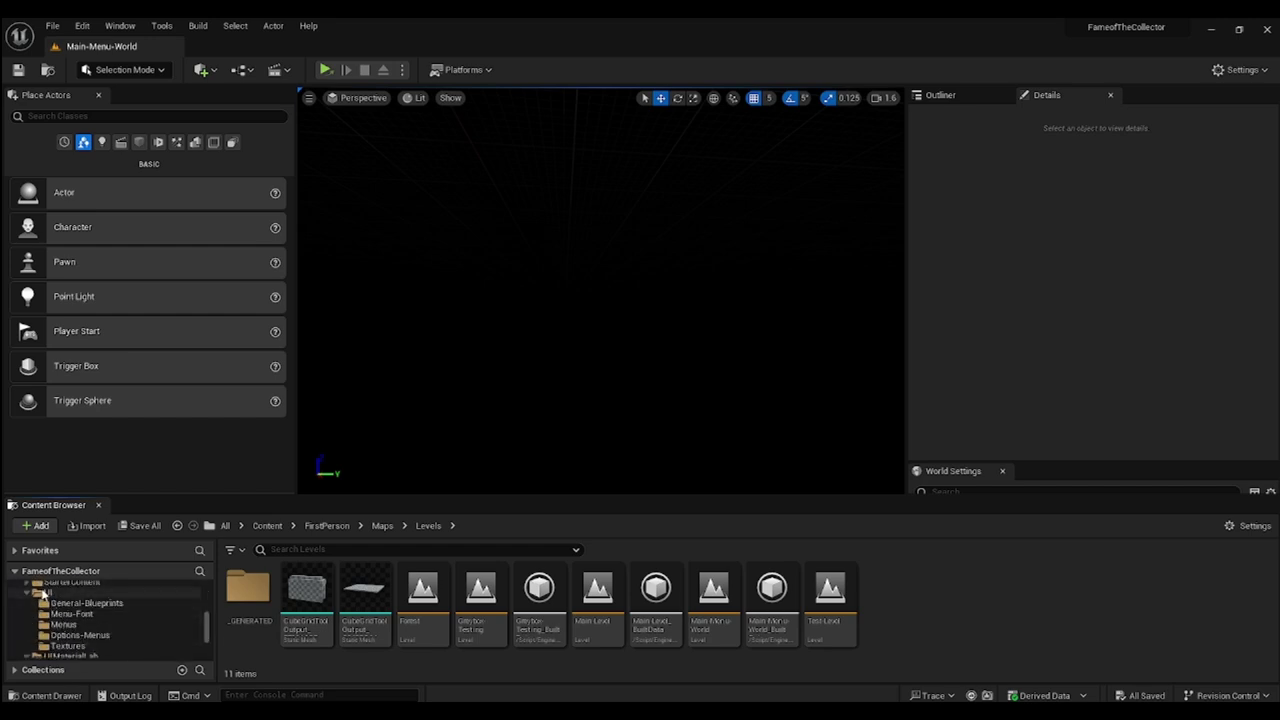
Open PauseMenu-Widget from the Menus folder inside UI and show its event graph.
click(43, 588)
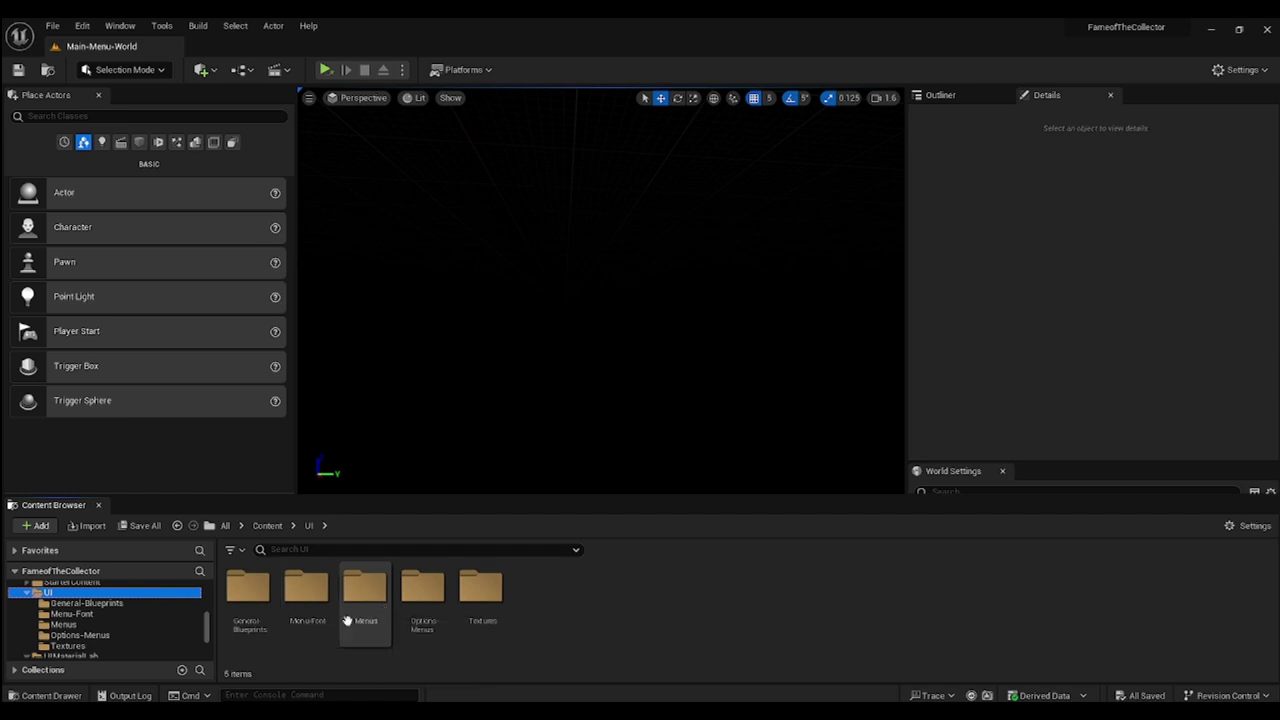
double_click(363, 592)
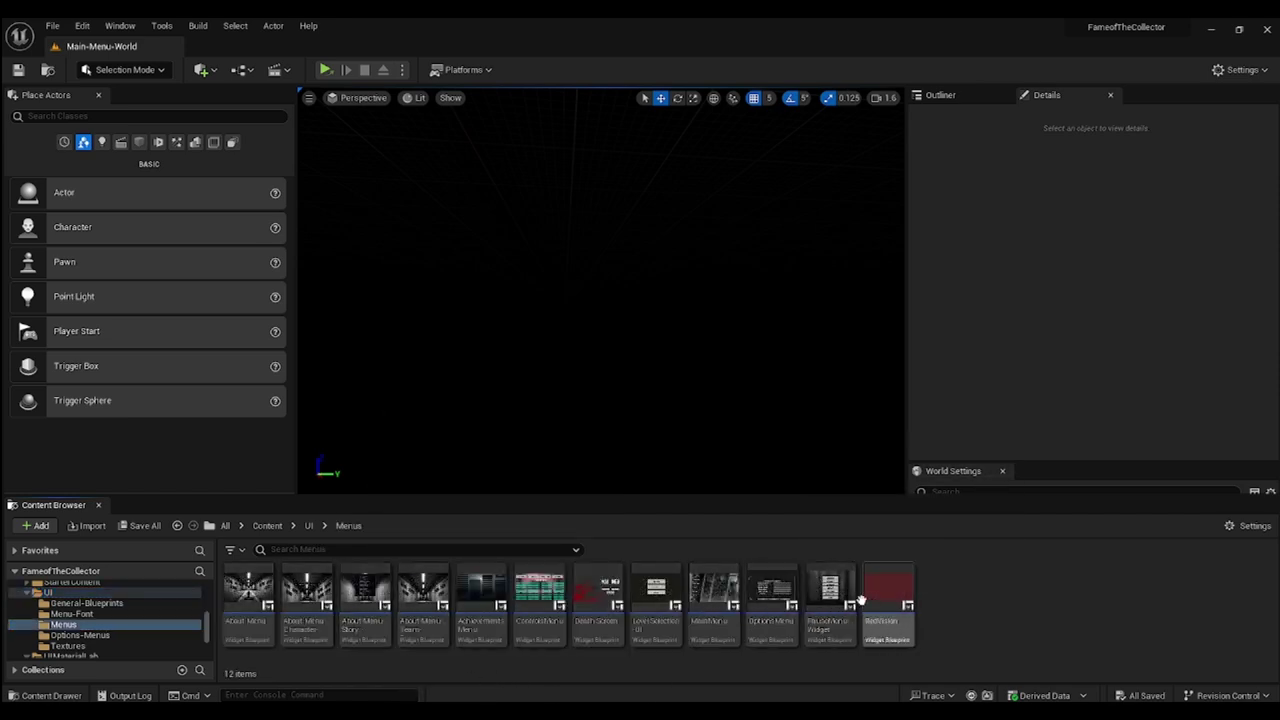
double_click(827, 598)
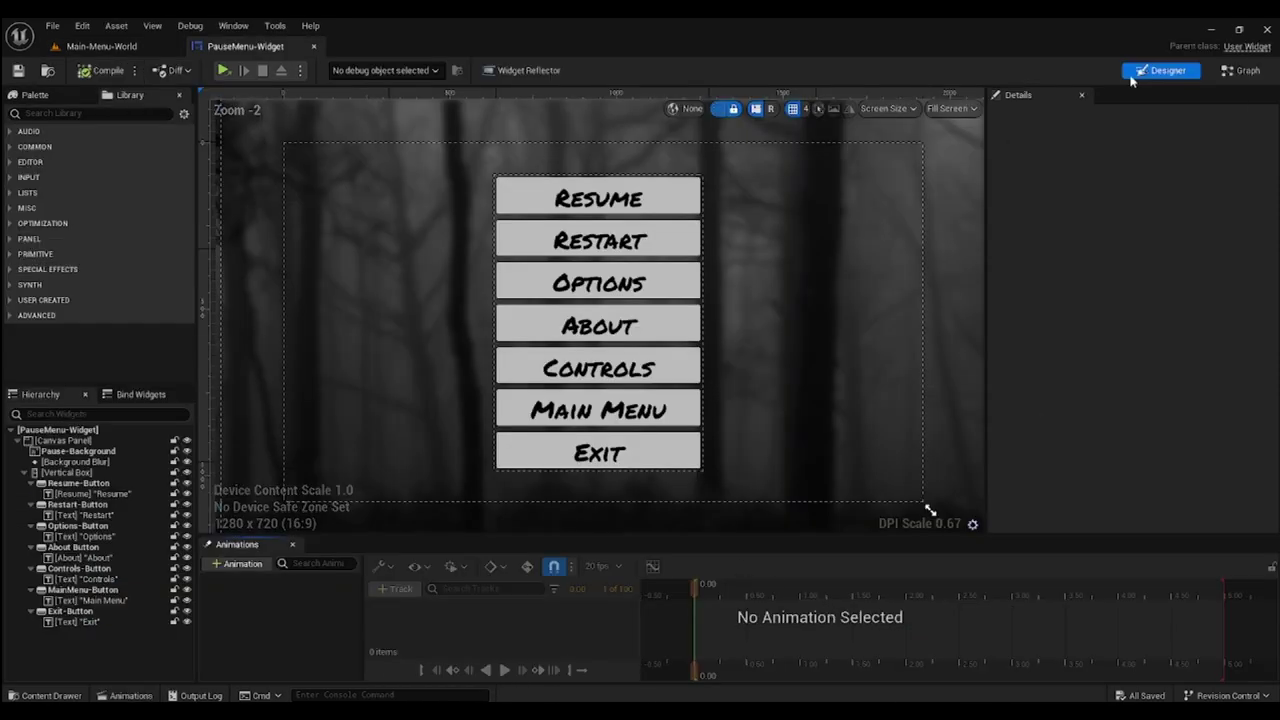
click(1241, 74)
scroll(478, 215, up, 2)
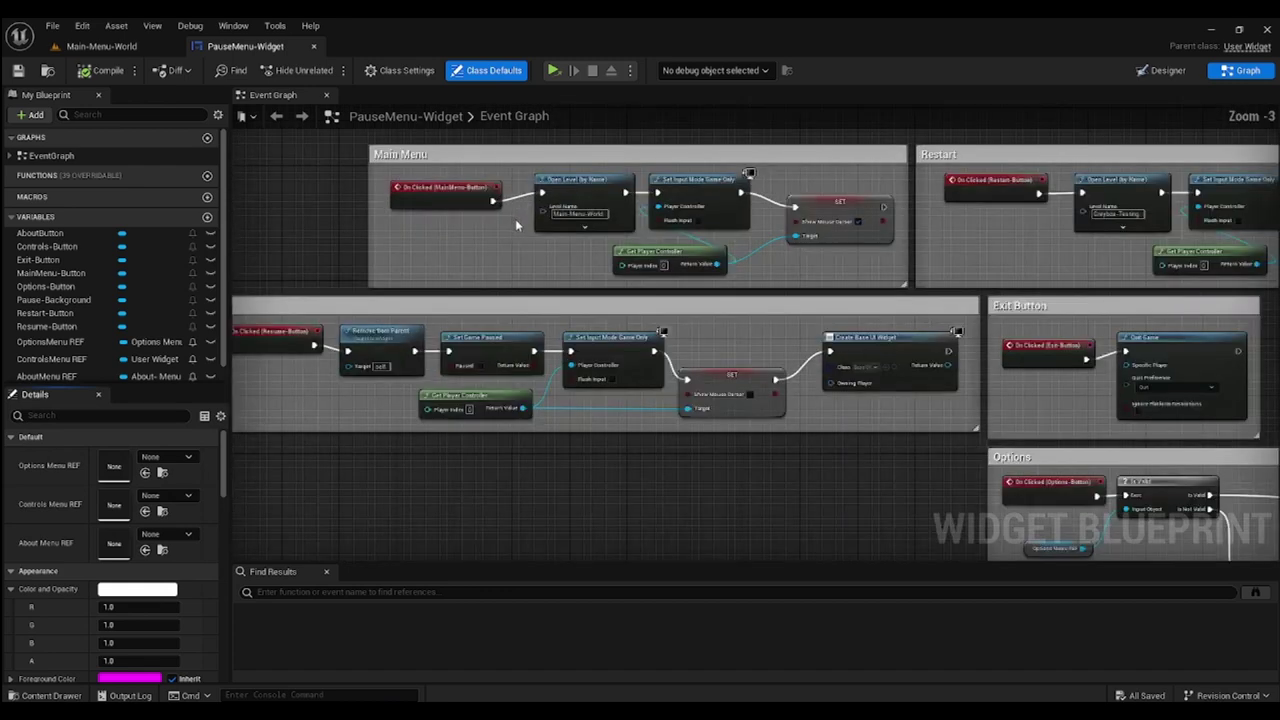
Check the level names in the Levels folder inside FirstPerson's Maps folder.
right_drag(893, 281, 628, 306)
scroll(885, 262, down, 1)
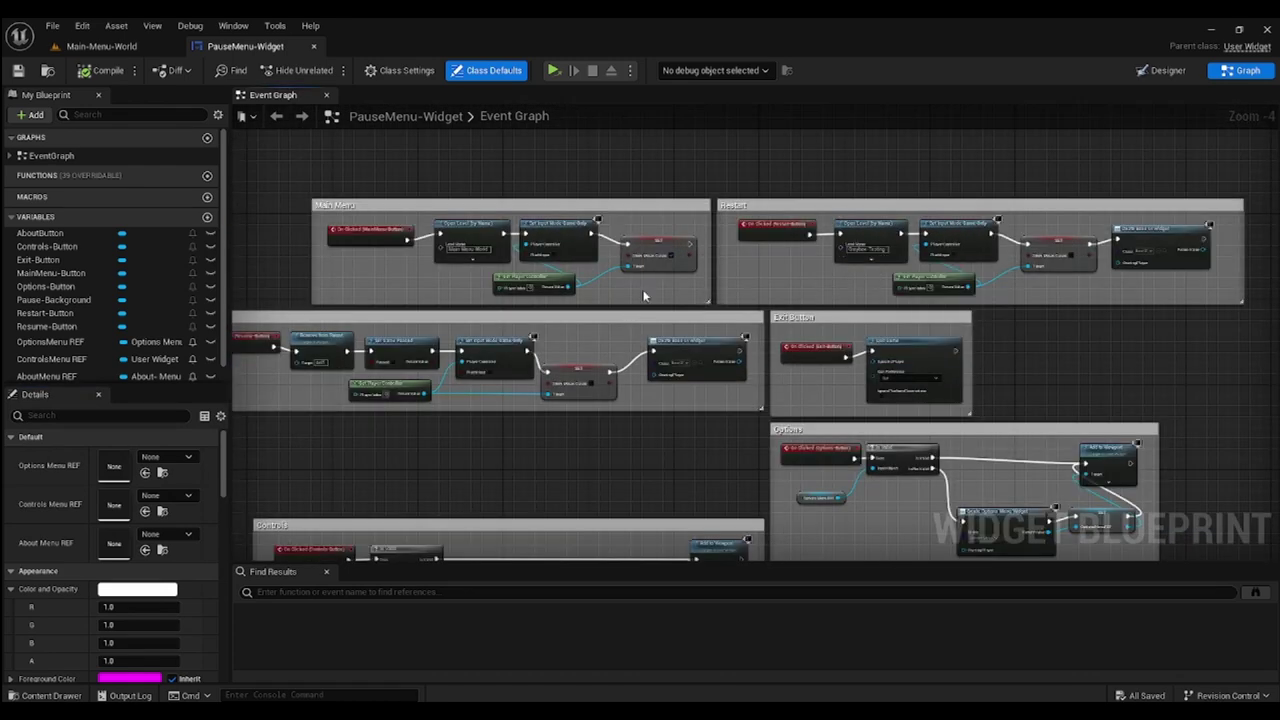
click(100, 46)
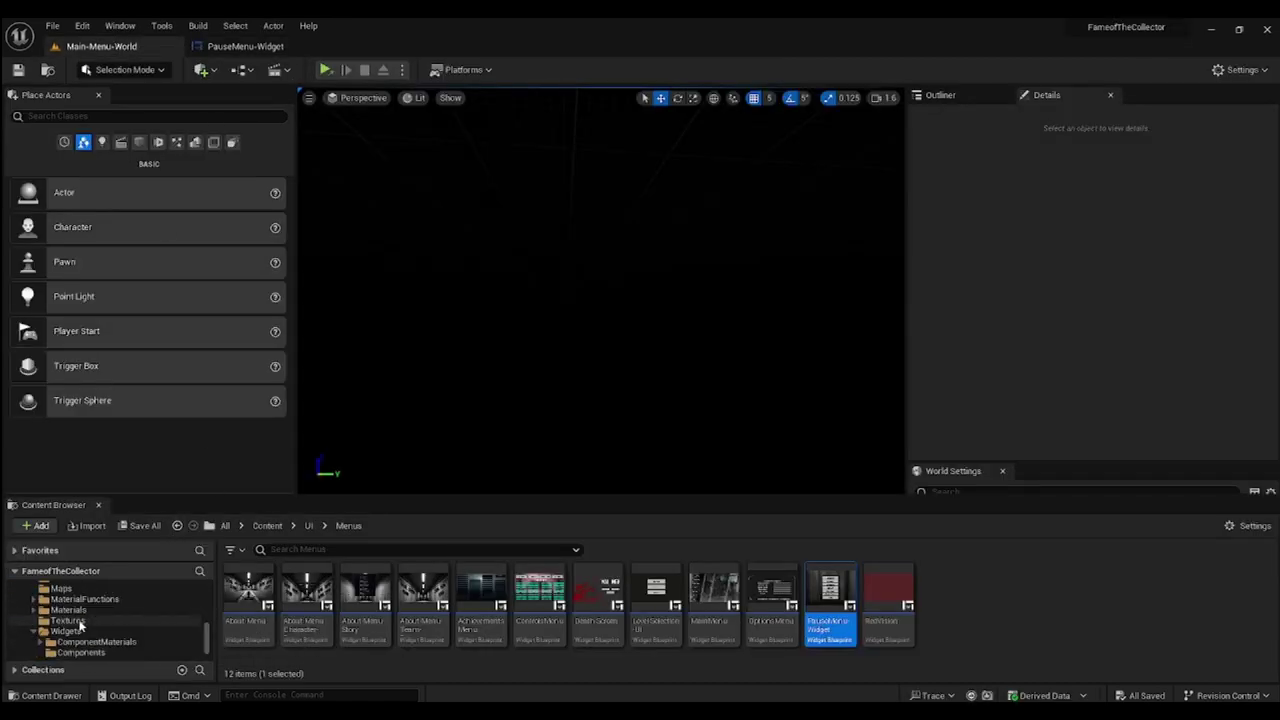
click(72, 641)
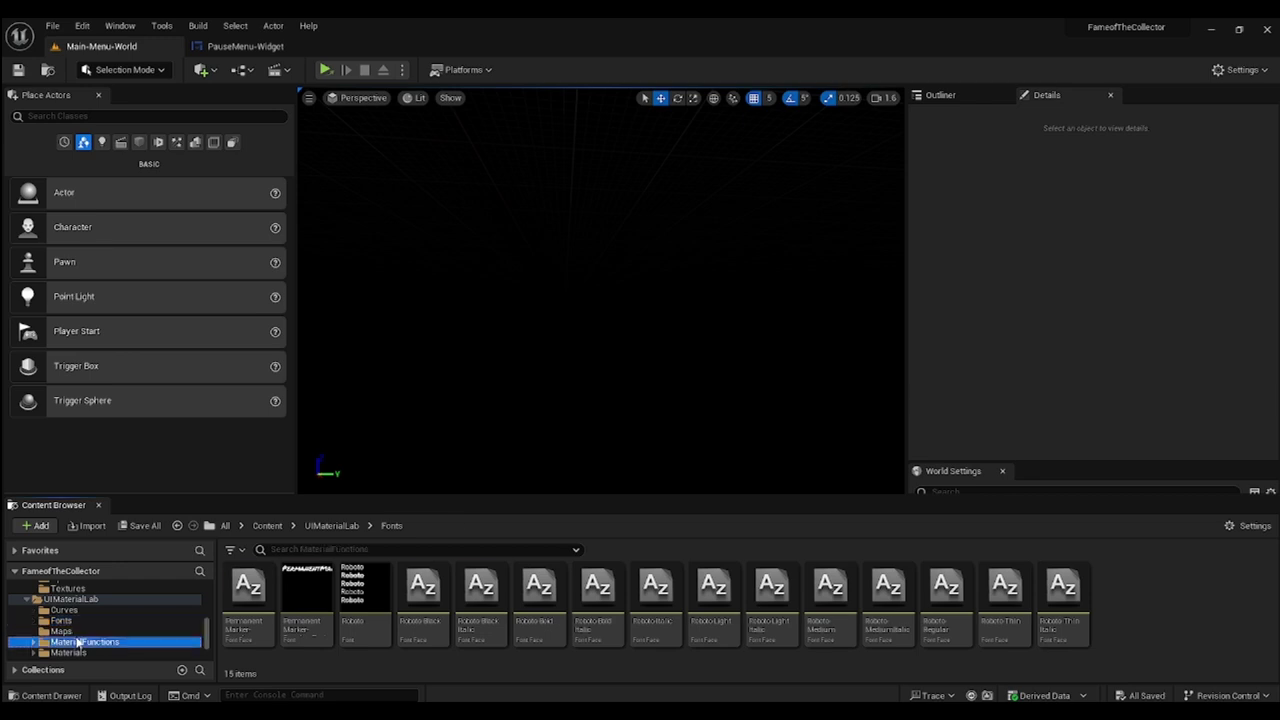
click(80, 631)
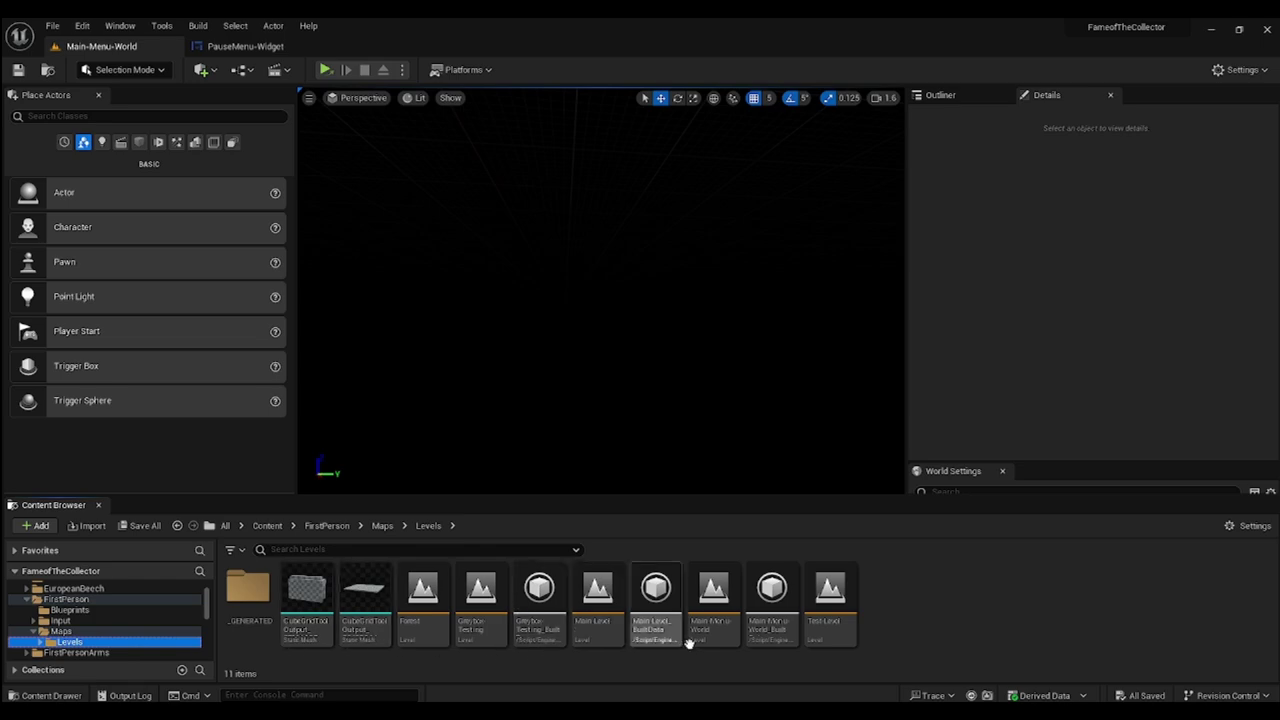
Set the Level Name of the Open Level node in PauseMenu-Widget's Restart group to Test-Level.
click(245, 46)
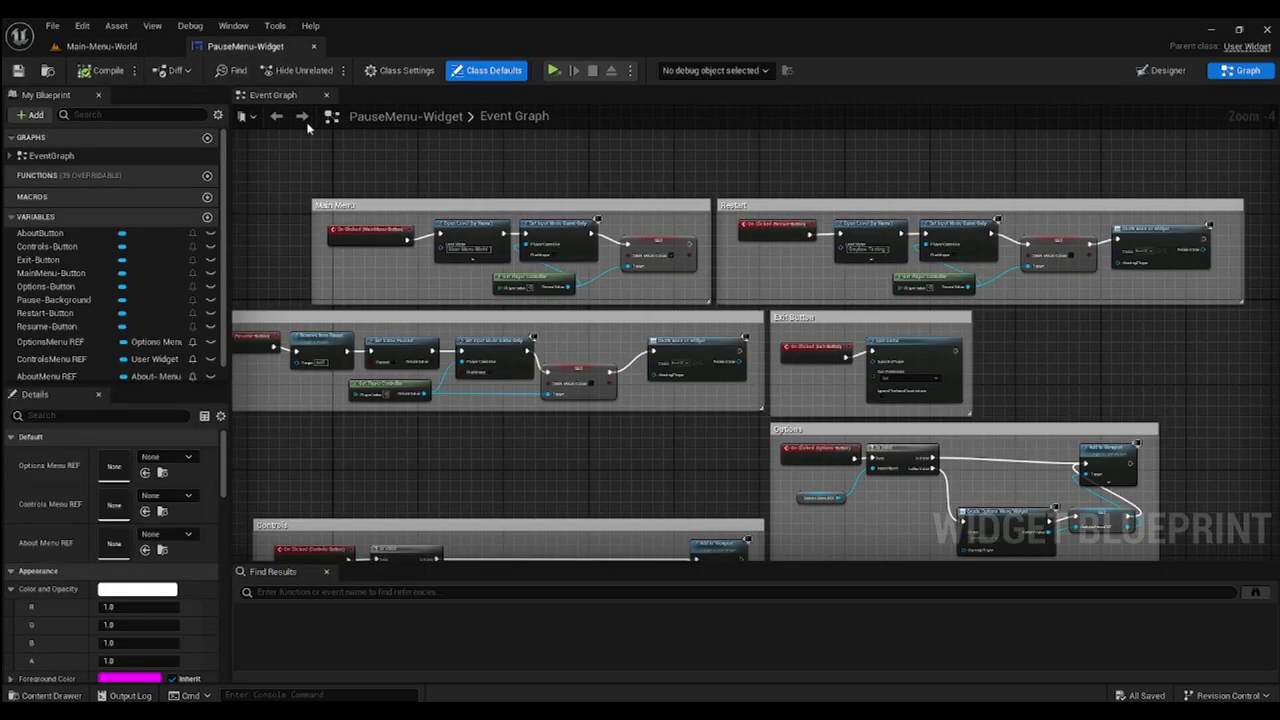
scroll(900, 270, up, 4)
right_drag(733, 302, 719, 298)
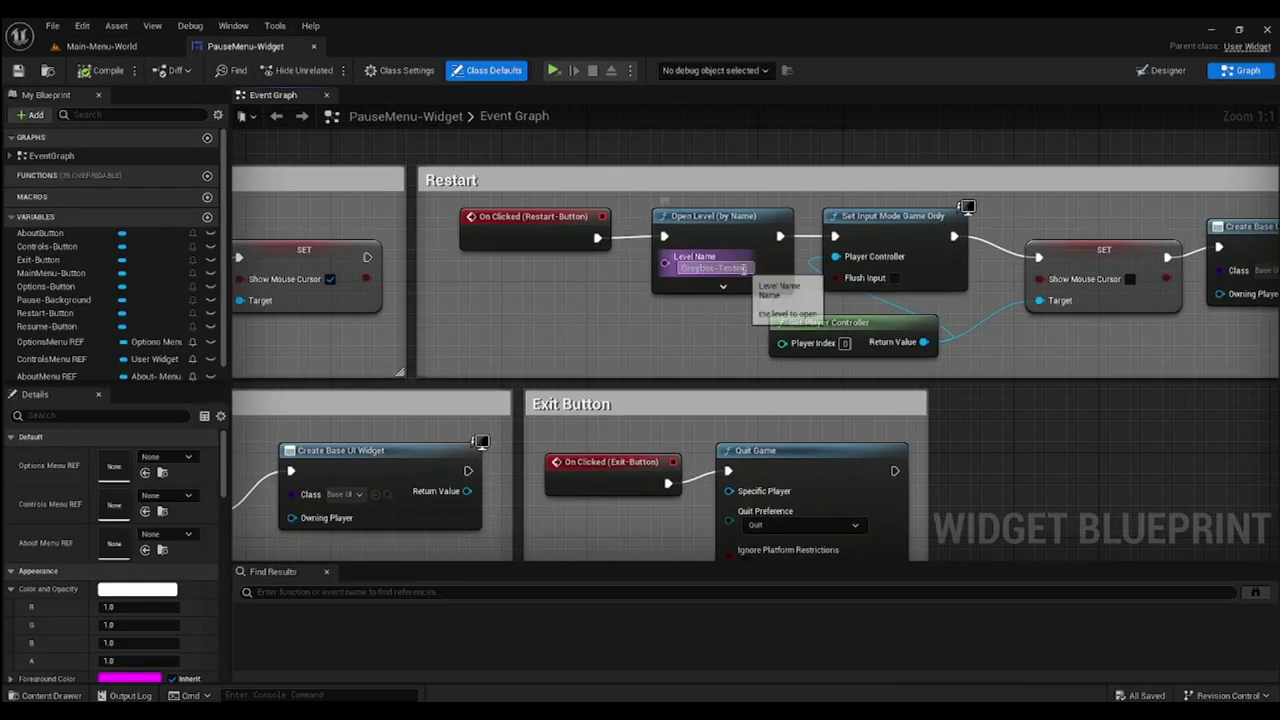
drag(742, 268, 658, 273)
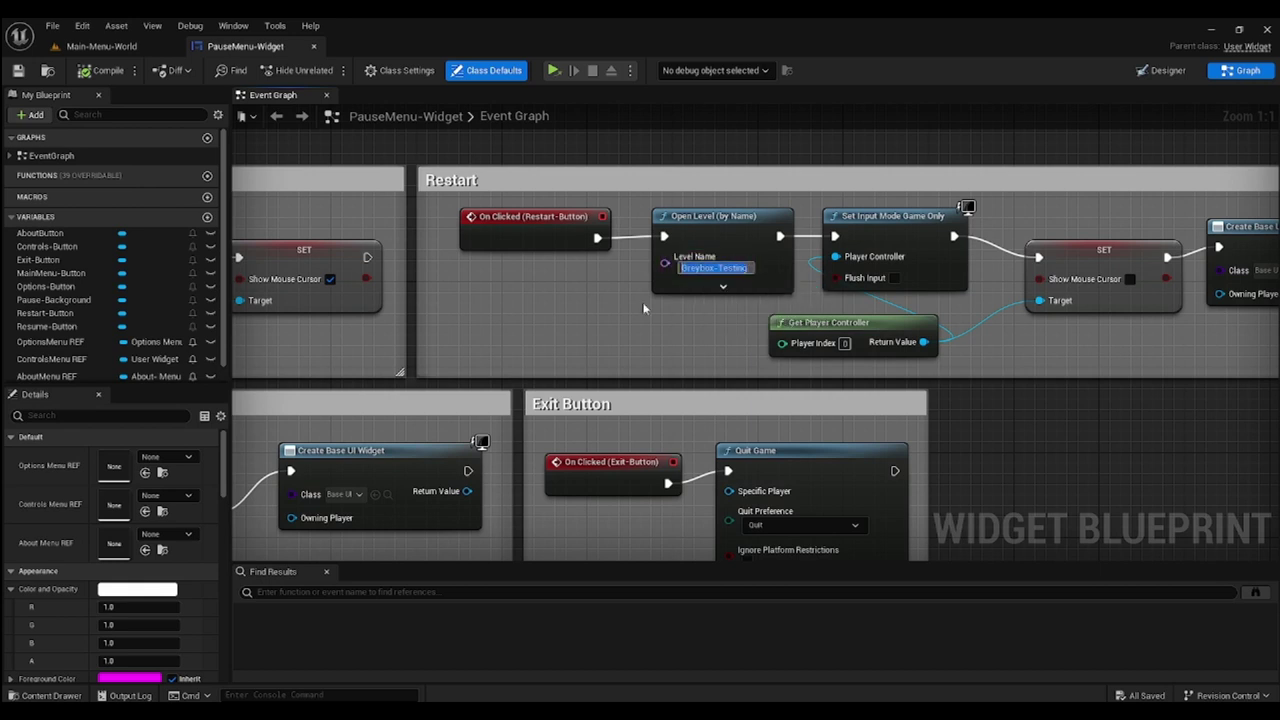
text(Test-Level)
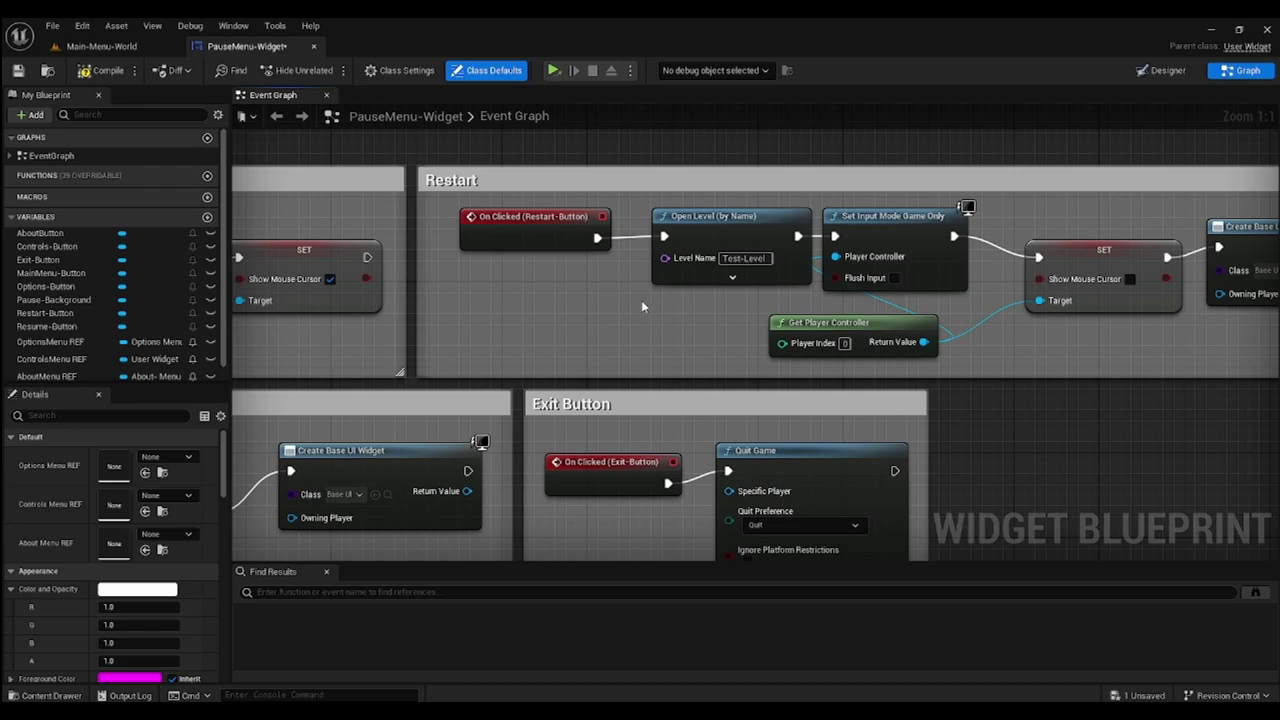
Review the whole pause menu event graph, save PauseMenu-Widget and close it.
scroll(641, 306, down, 6)
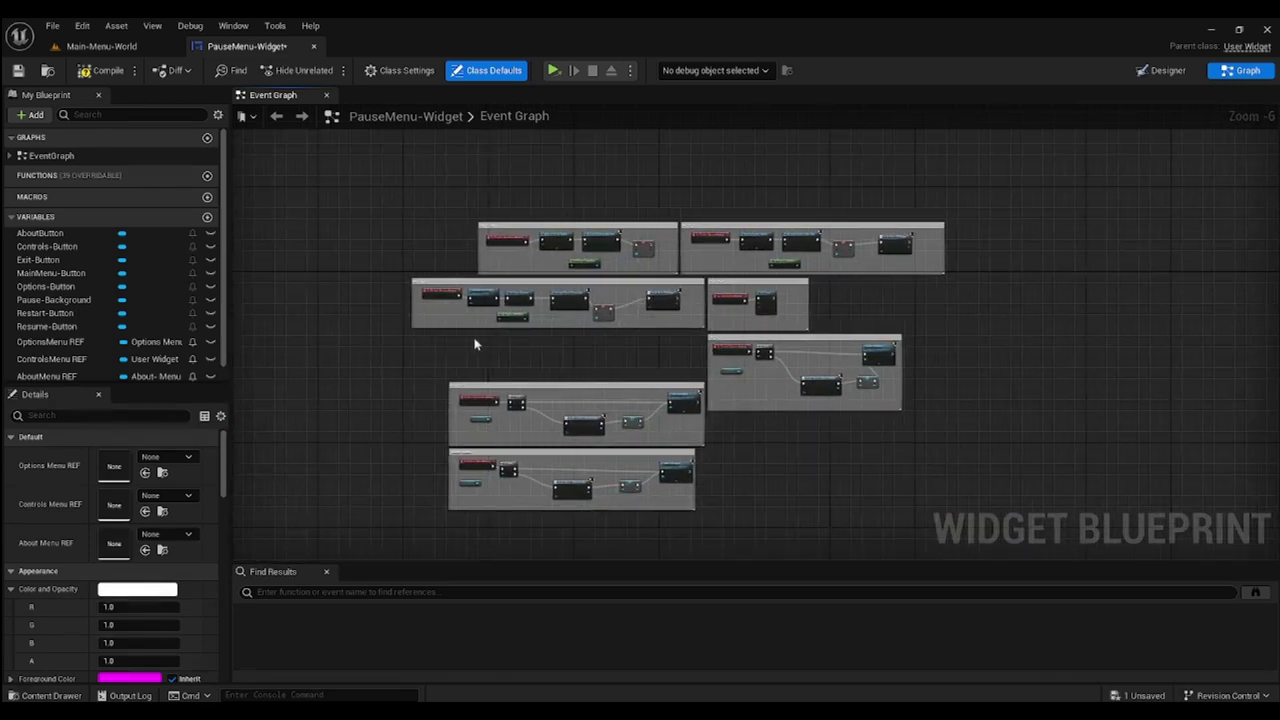
scroll(484, 328, up, 2)
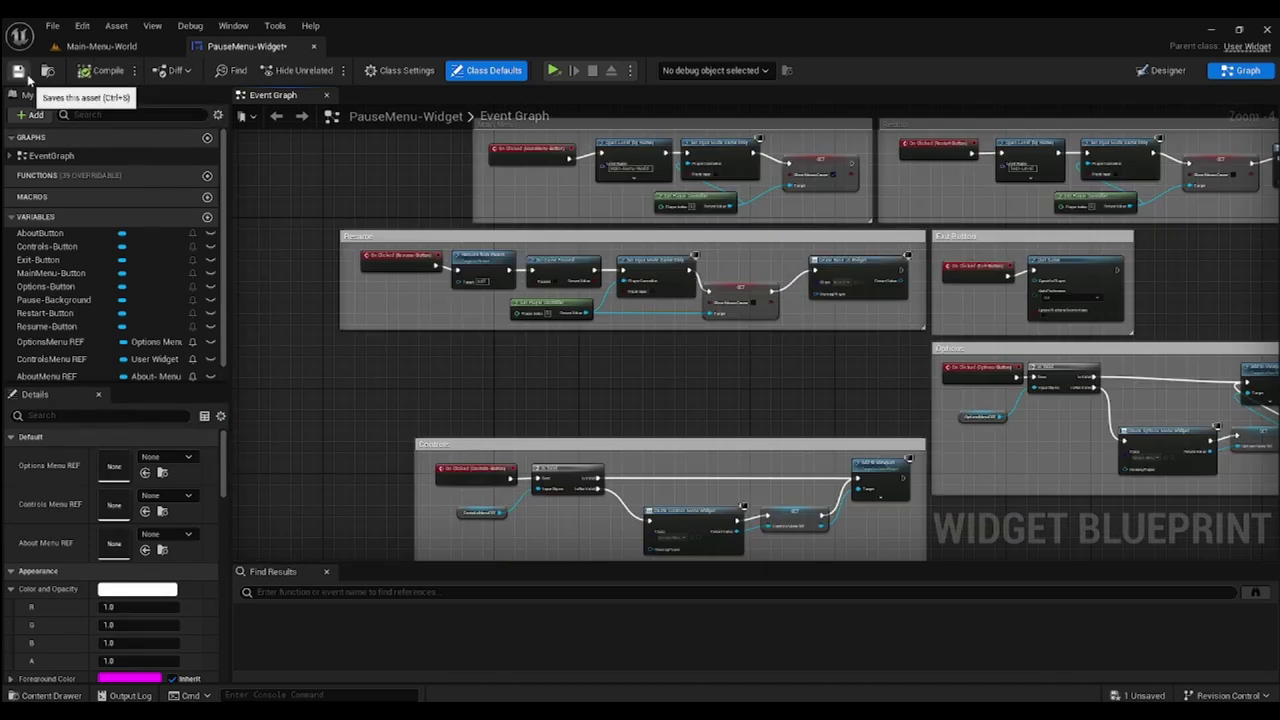
click(314, 48)
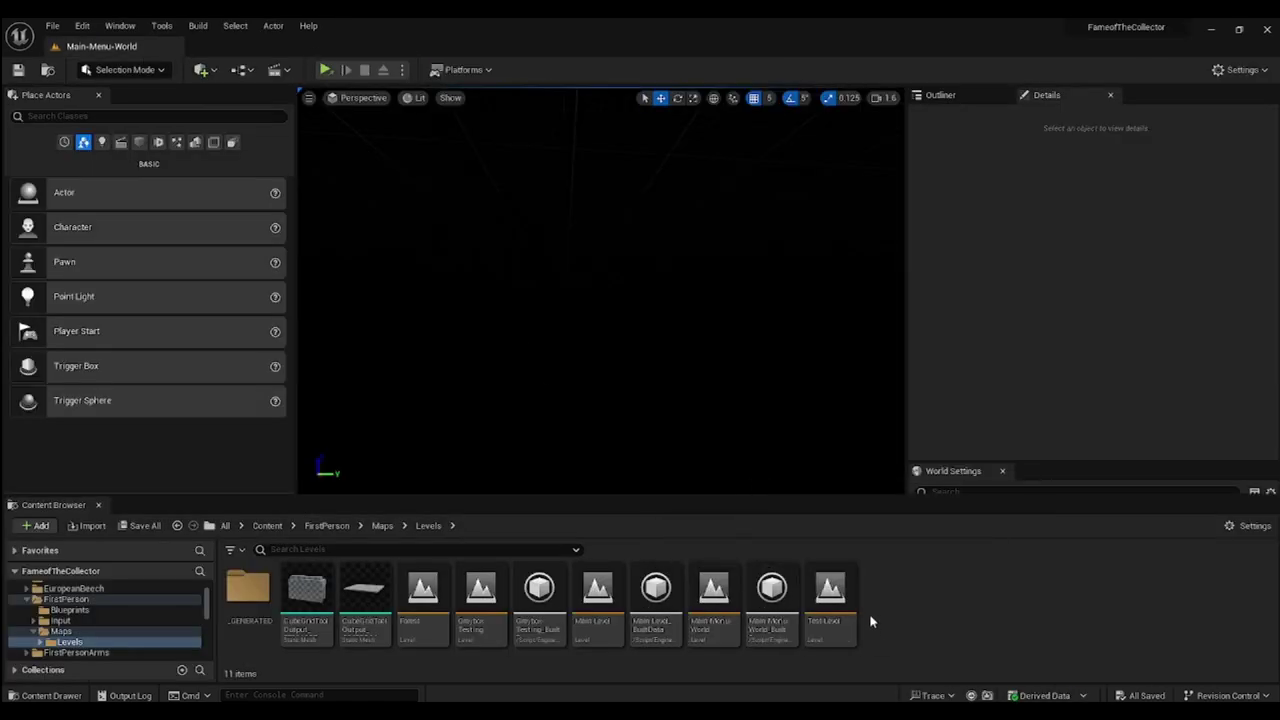
Look through the project's top-level Content folder and its folder tree.
click(382, 526)
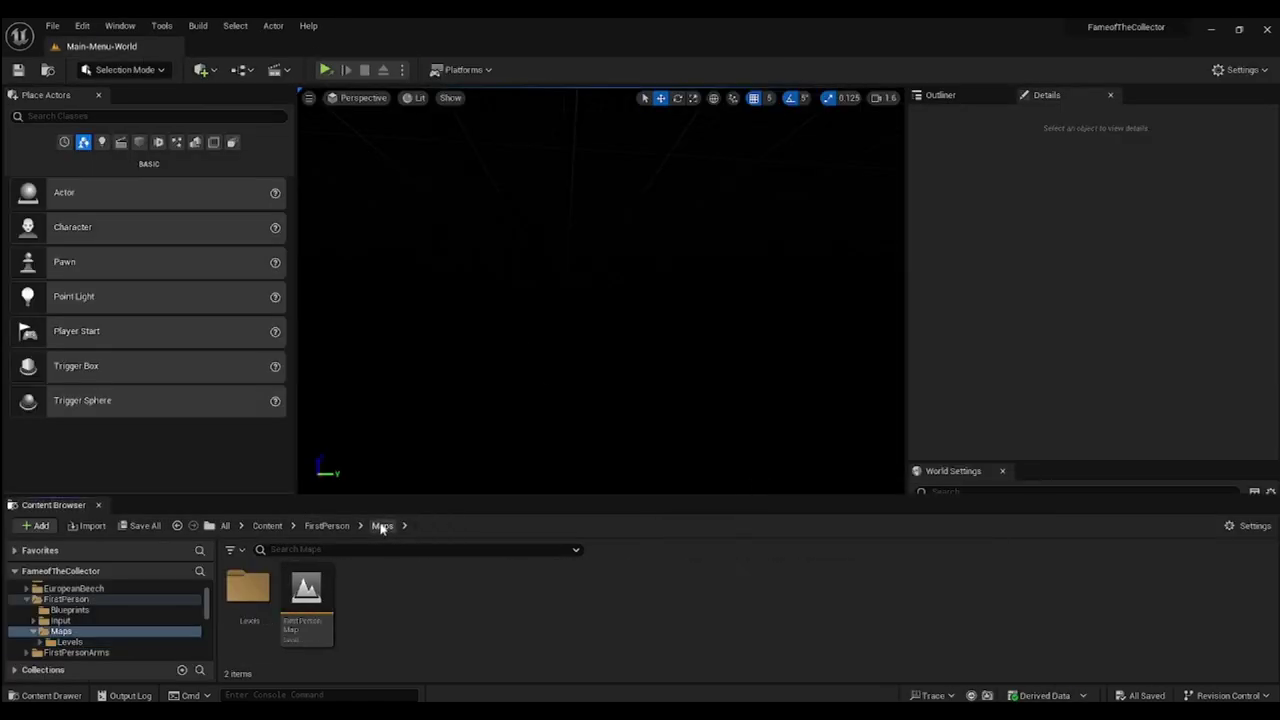
click(327, 526)
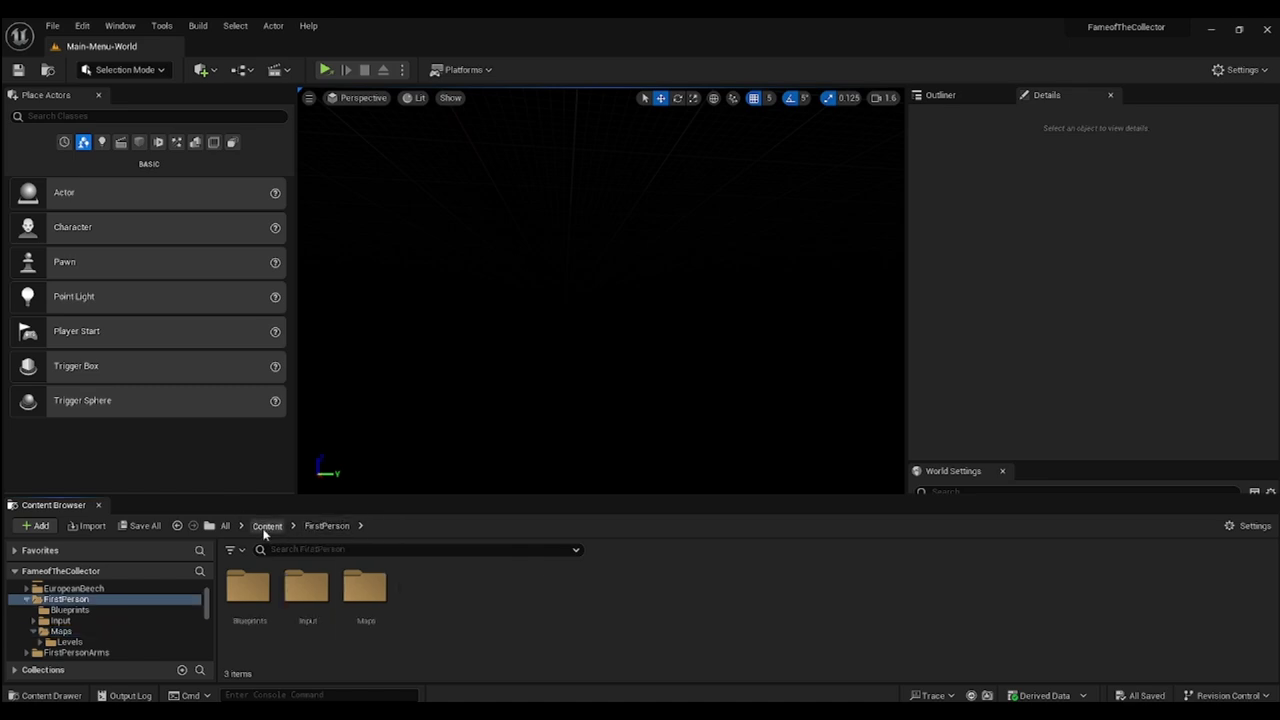
click(267, 526)
scroll(760, 630, down, 3)
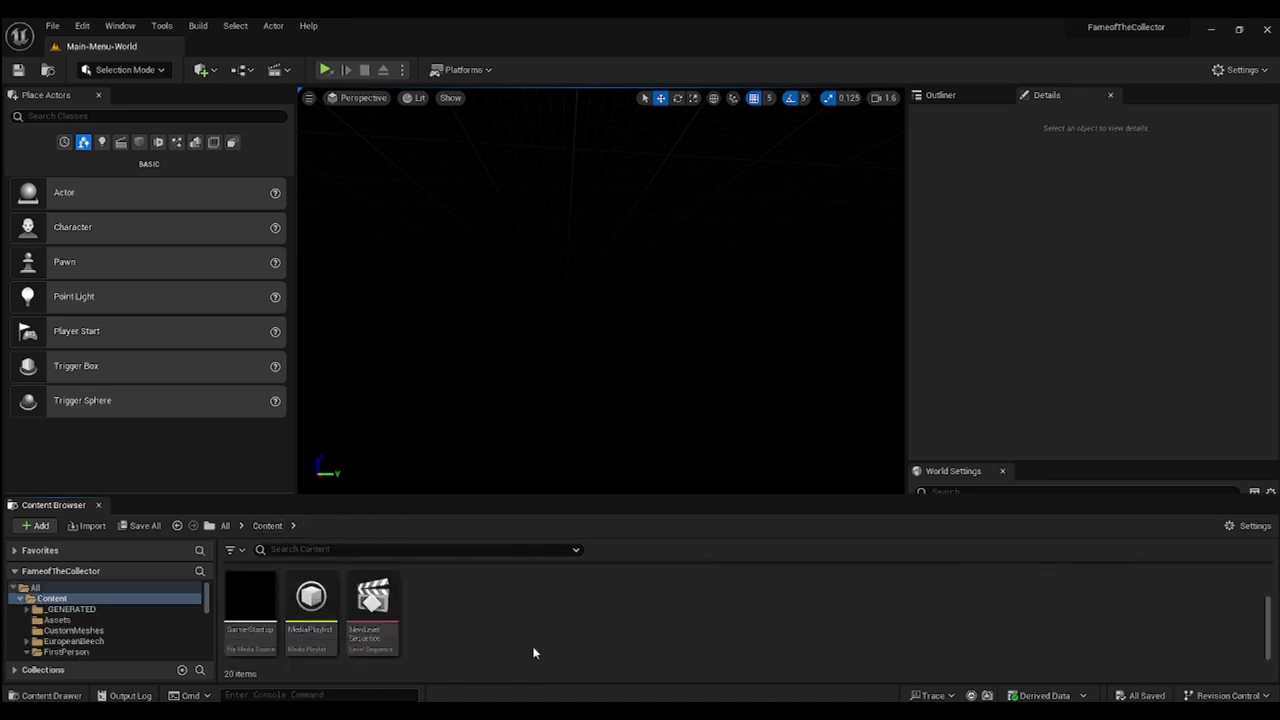
scroll(120, 630, down, 10)
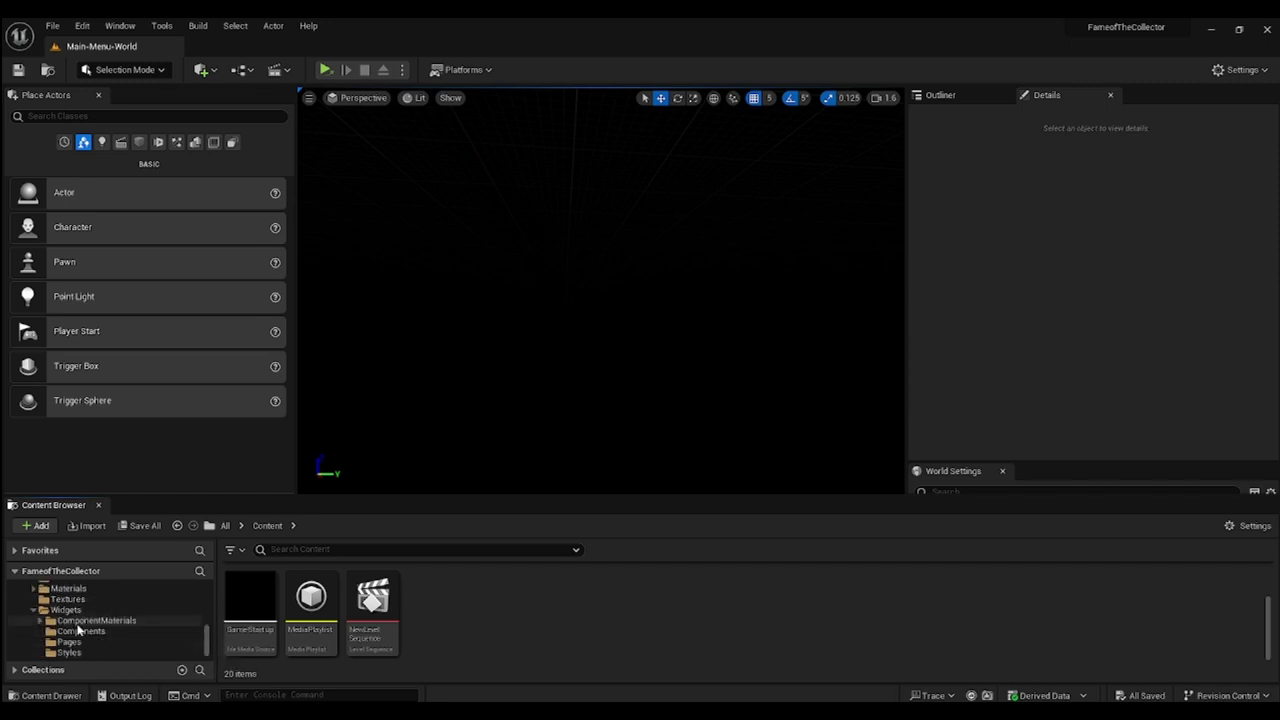
scroll(78, 628, up, 10)
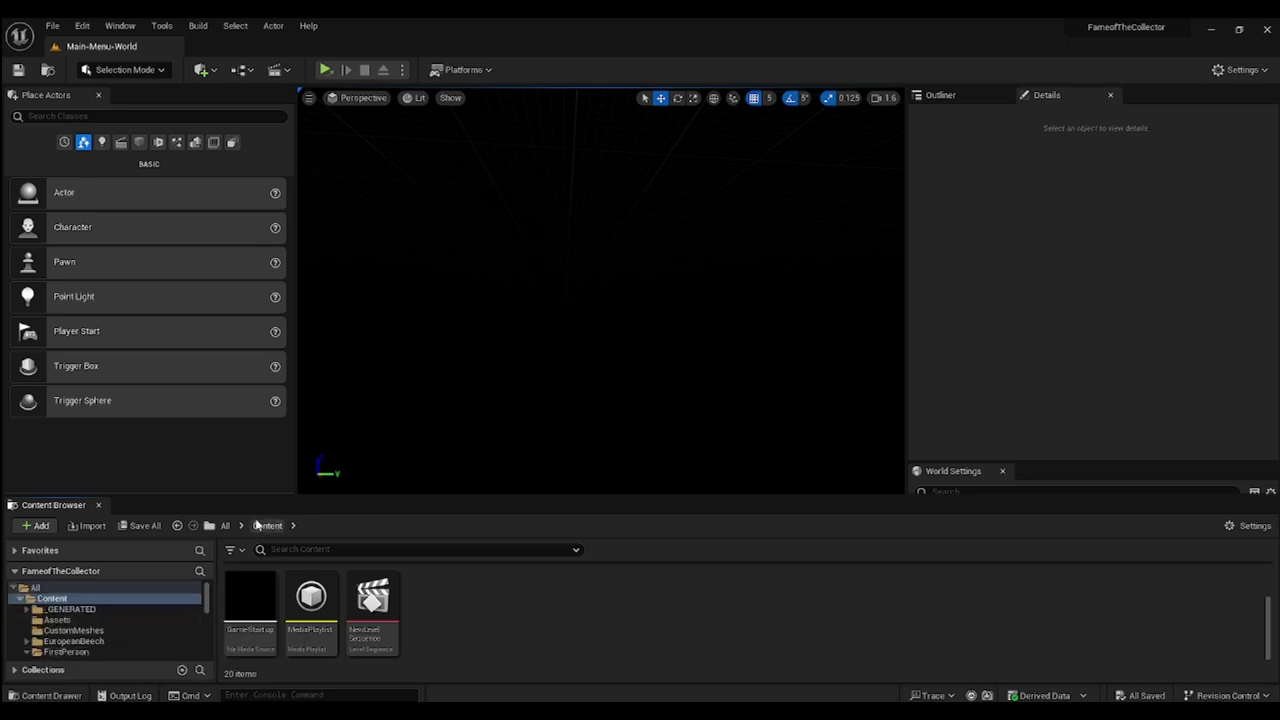
click(224, 525)
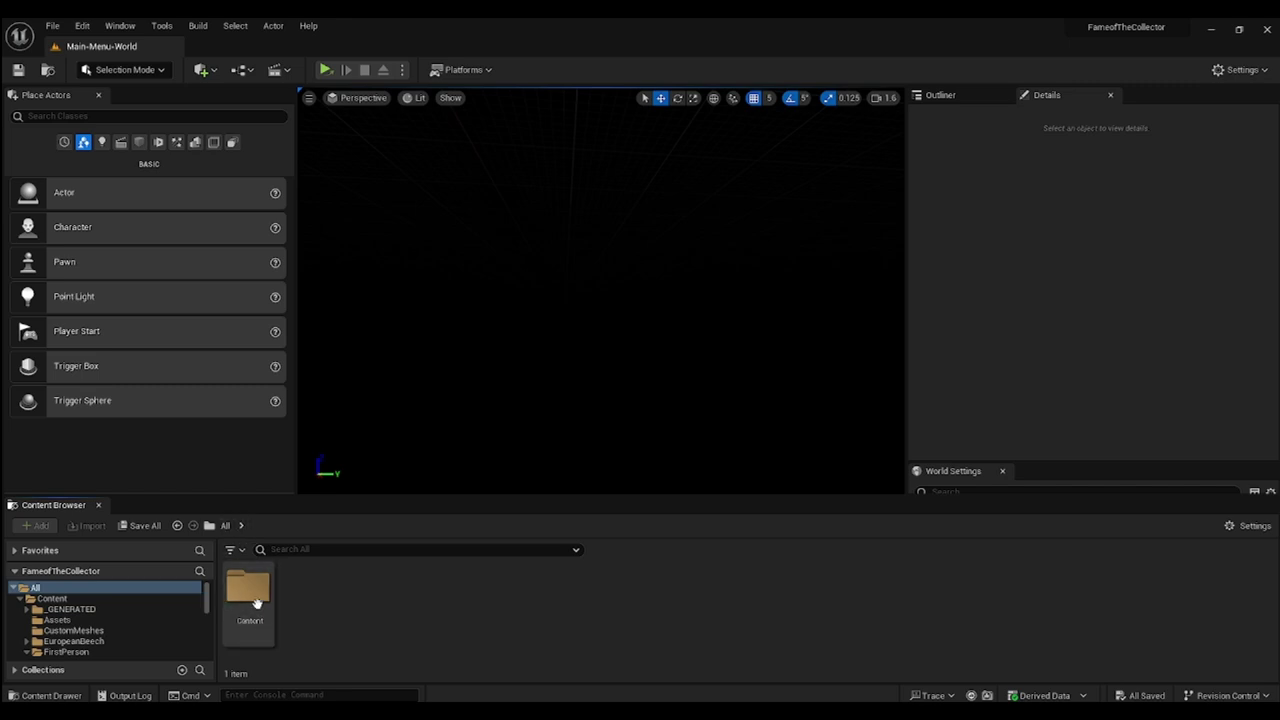
click(52, 598)
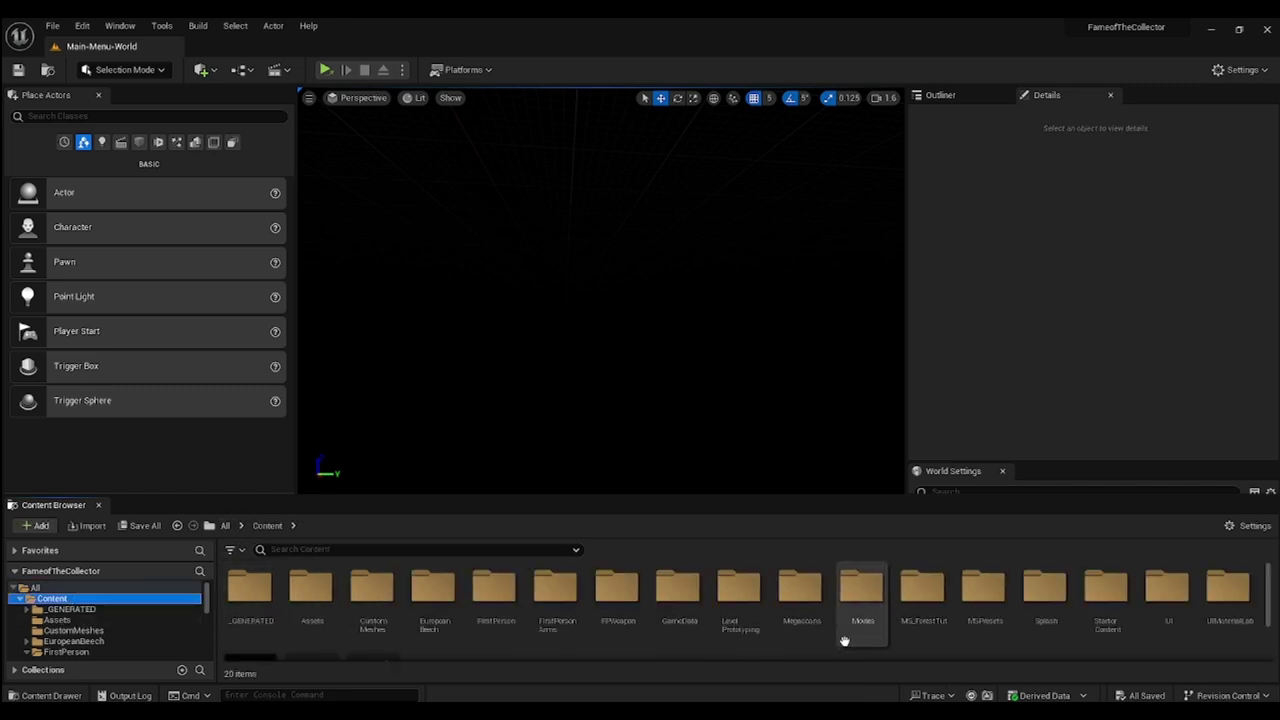
Open Test-Level from the Levels folder inside FirstPerson's Maps folder.
double_click(490, 600)
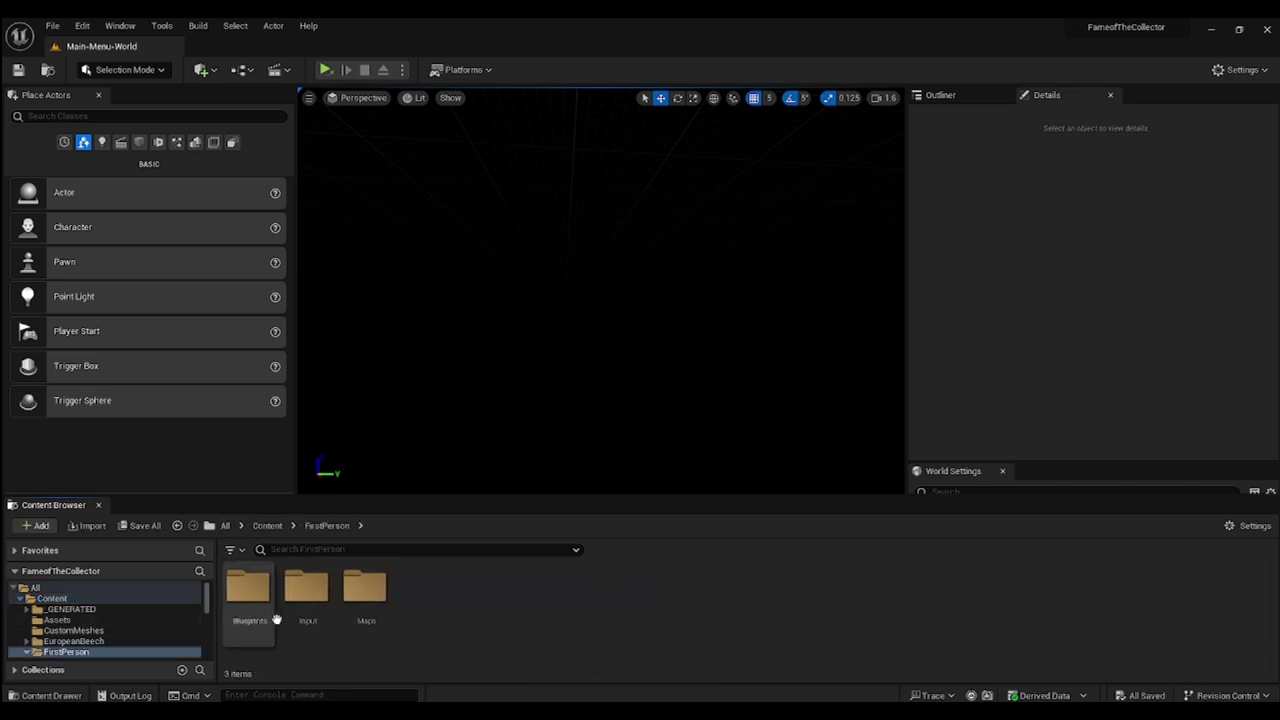
double_click(364, 590)
double_click(250, 598)
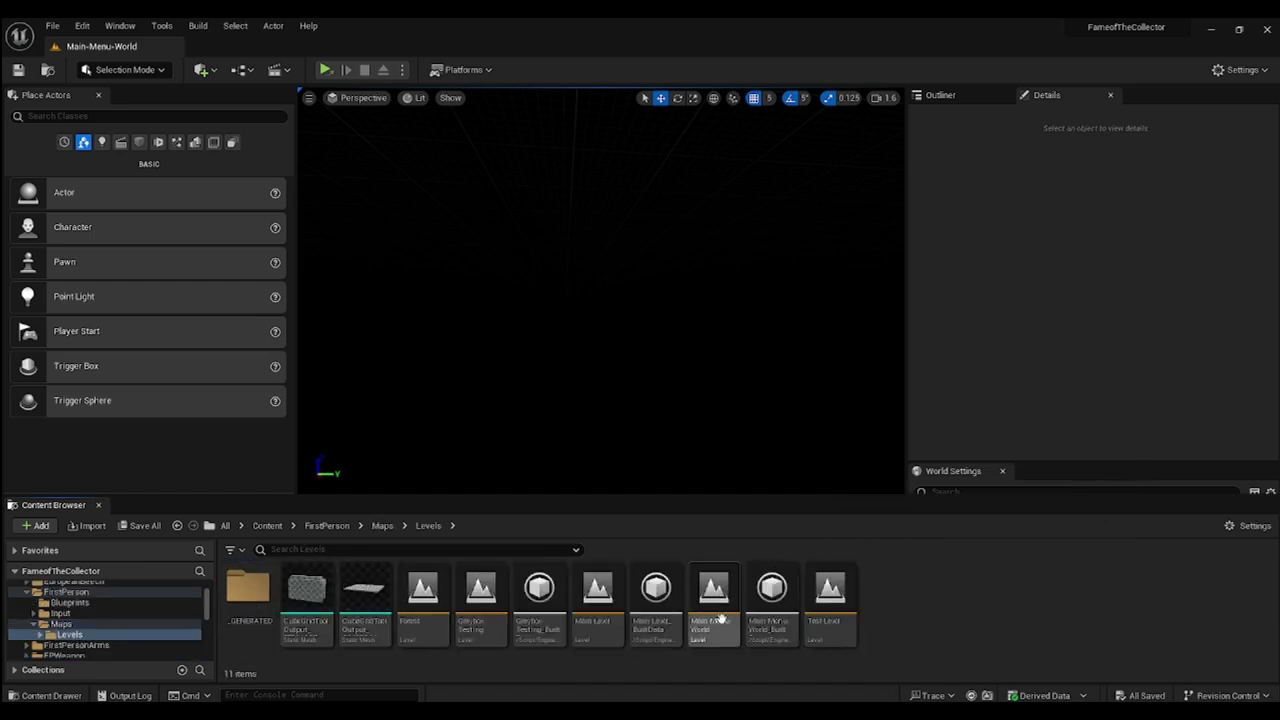
click(816, 606)
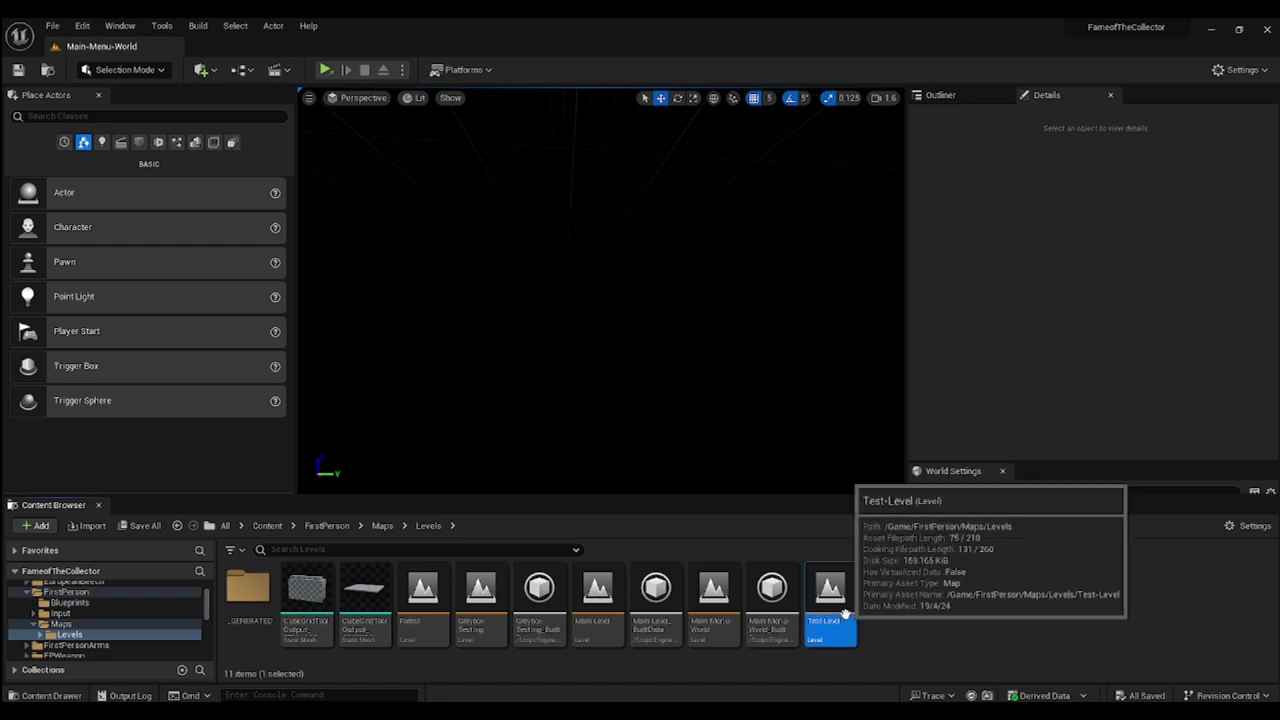
double_click(843, 612)
Hide the Box8 roof mesh covering the building and look over the rooms inside.
click(586, 316)
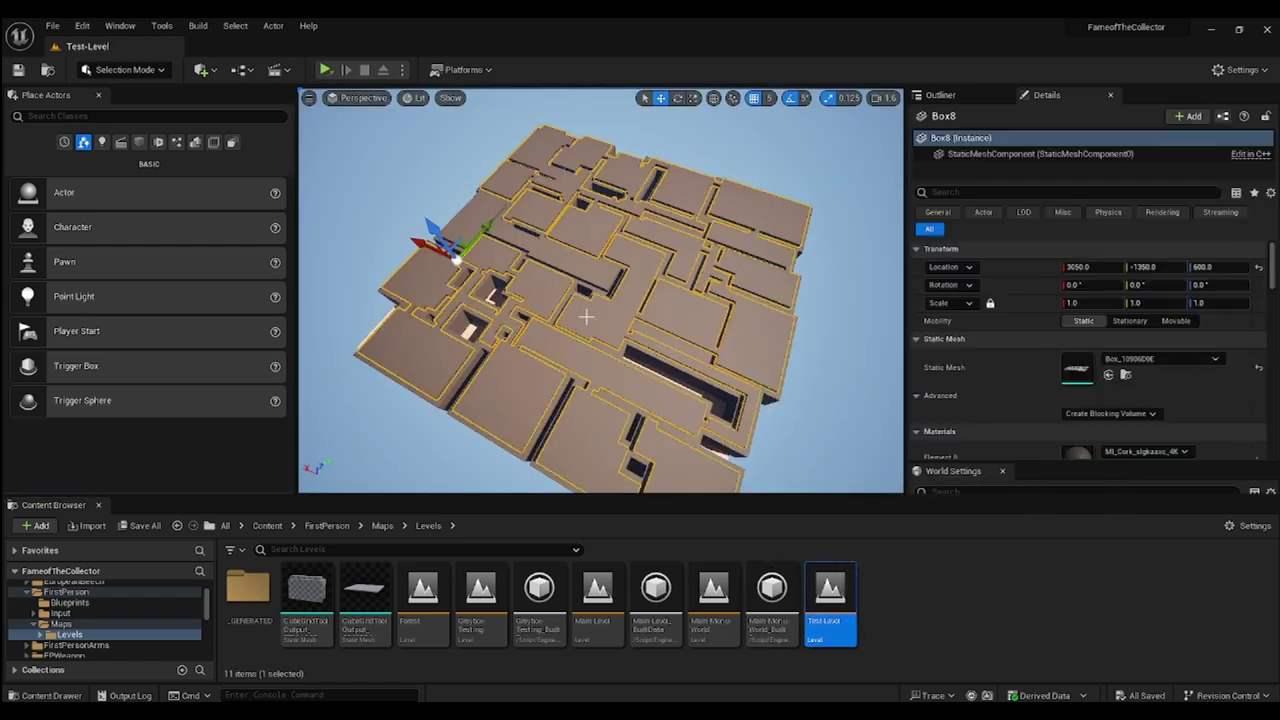
key(Delete)
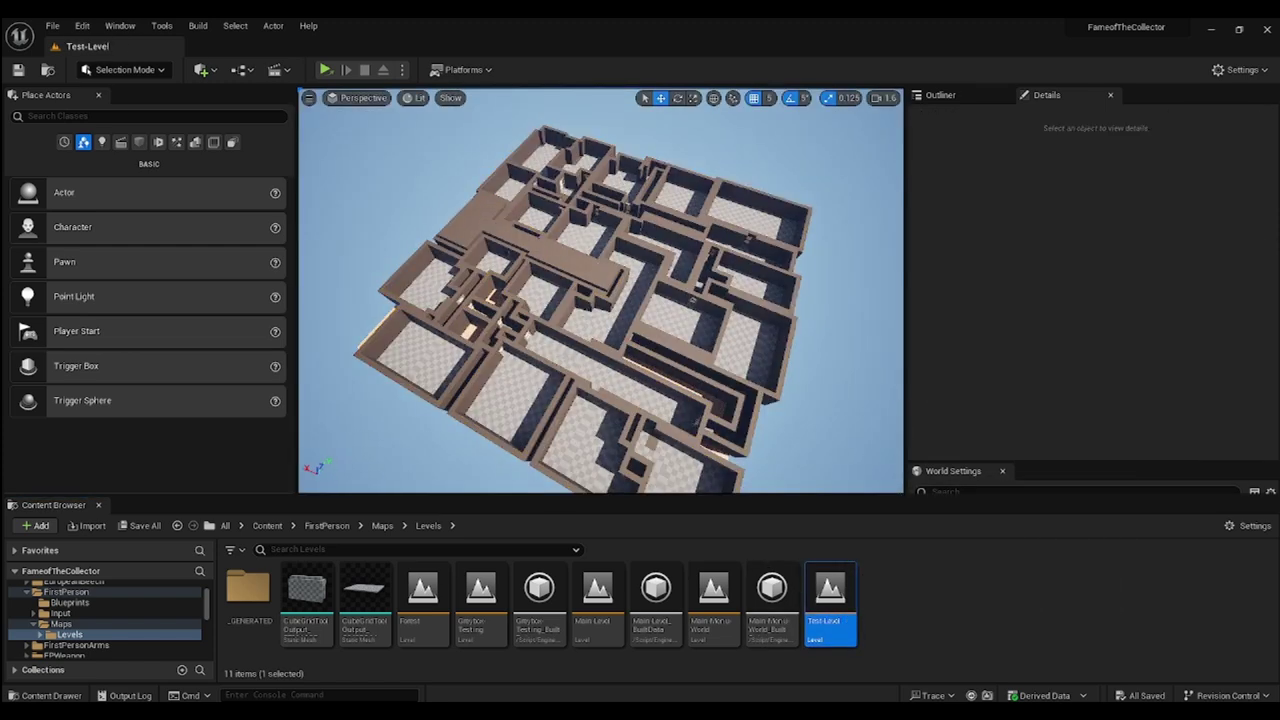
scroll(600, 290, down, 4)
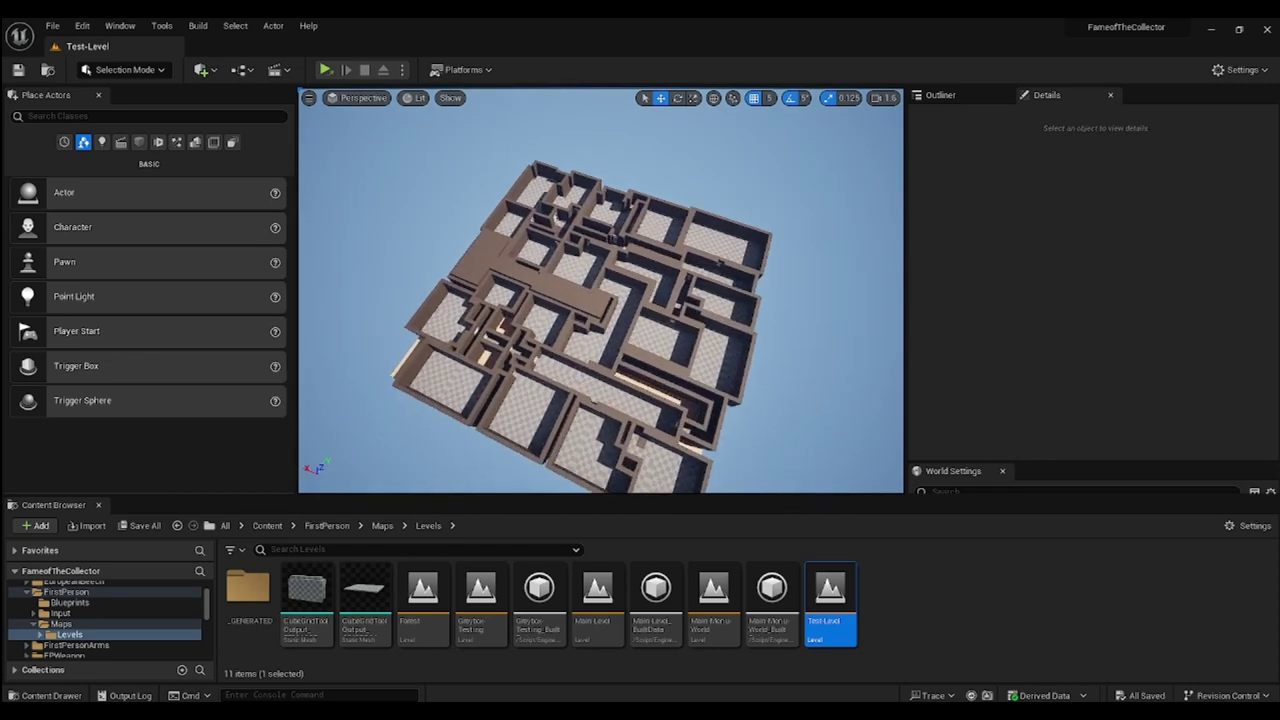
right_drag(600, 290, 420, 245)
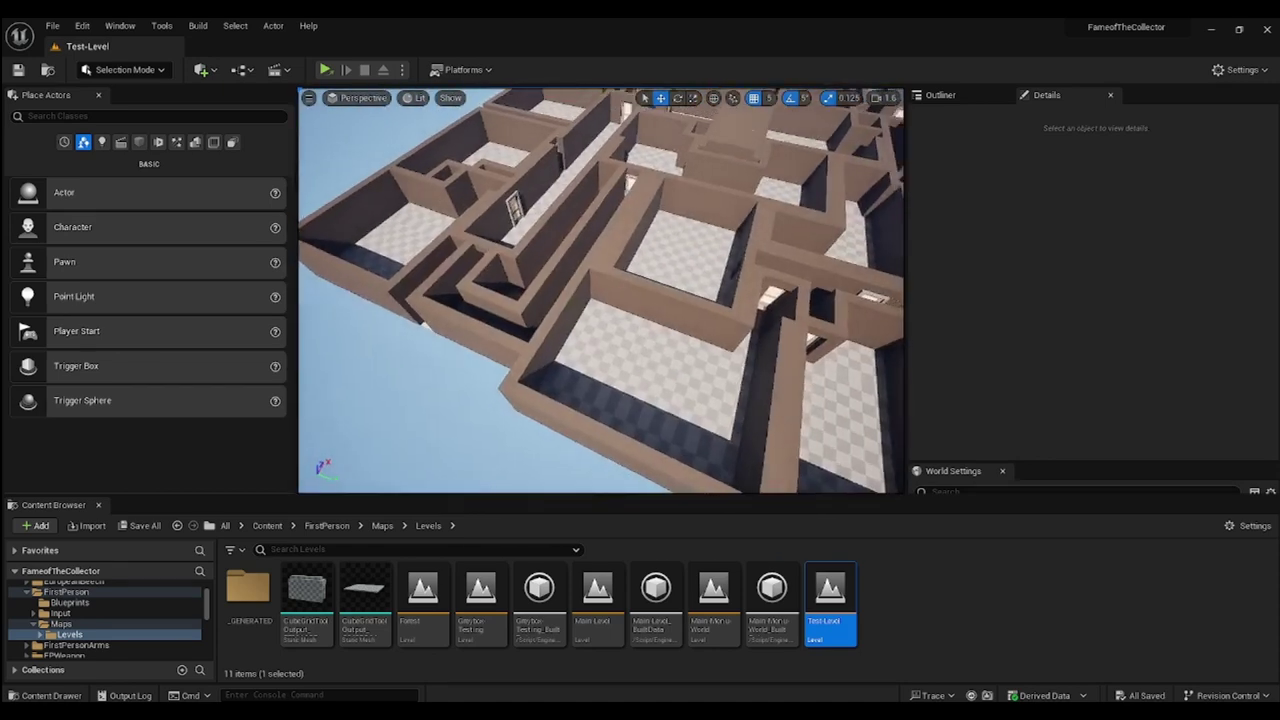
right_drag(420, 380, 500, 384)
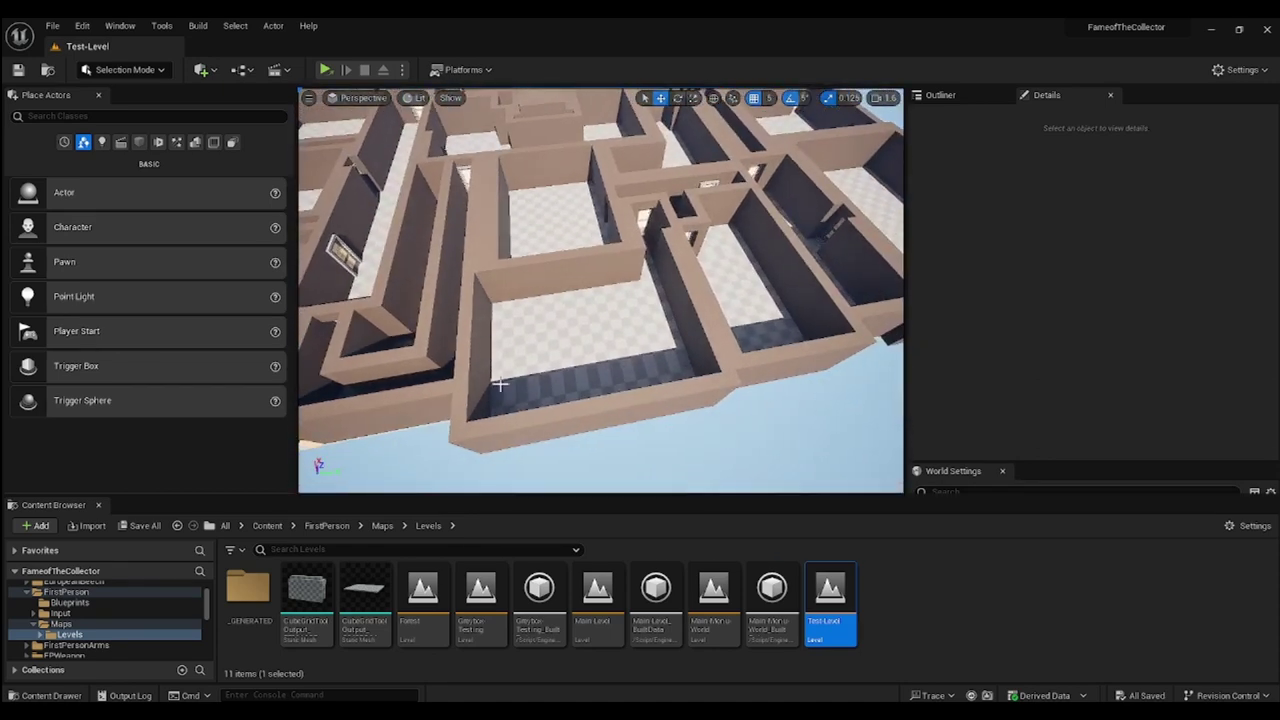
Look through the material folders inside MSPresets.
scroll(100, 628, down, 3)
click(74, 625)
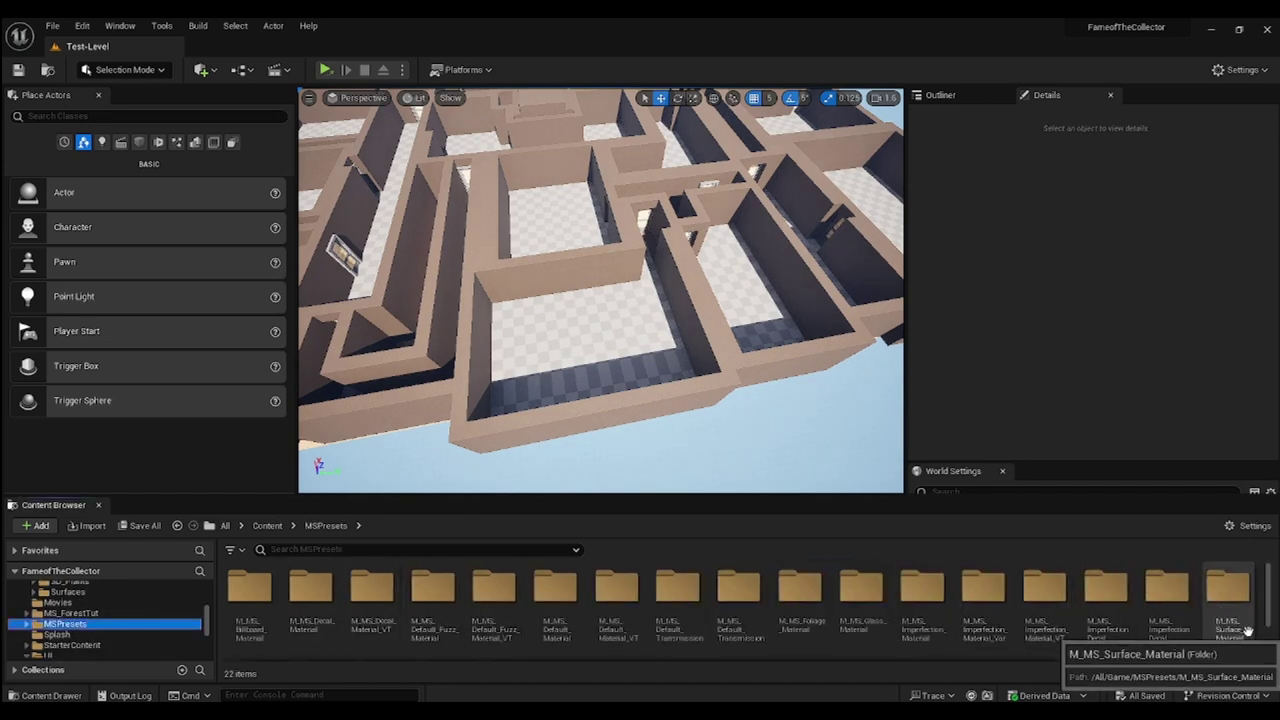
scroll(1220, 635, down, 3)
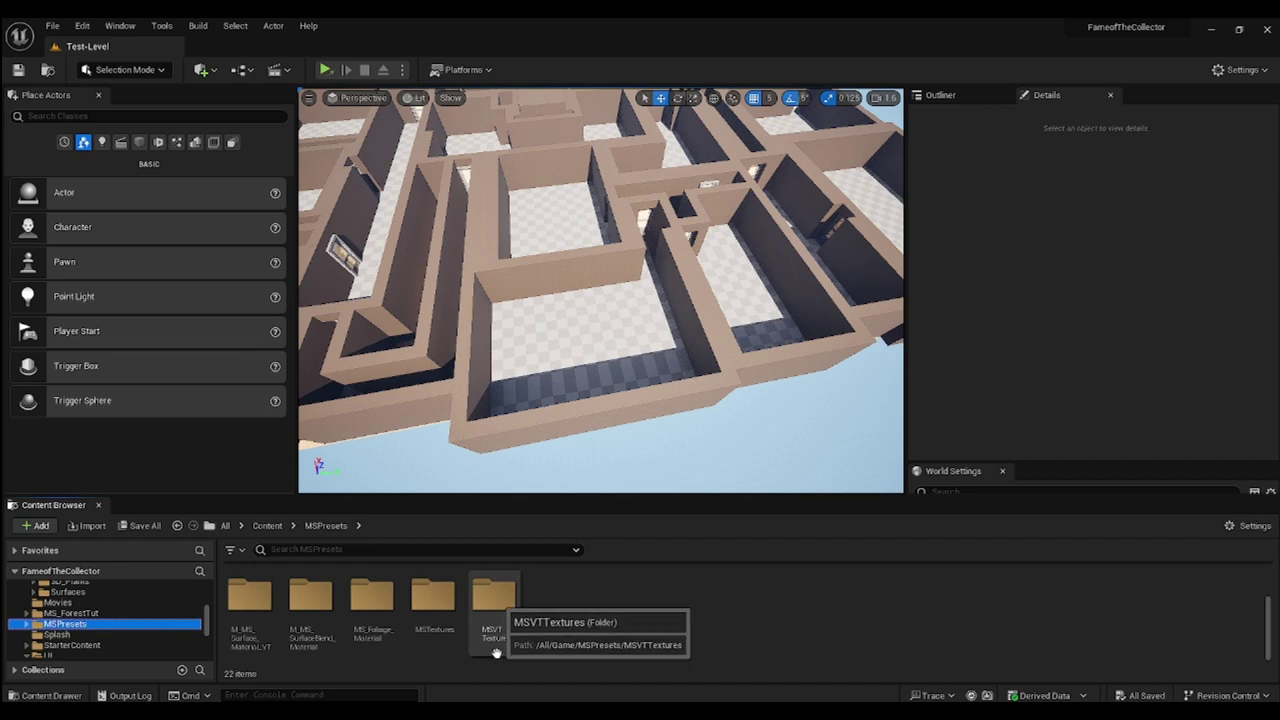
scroll(244, 640, up, 3)
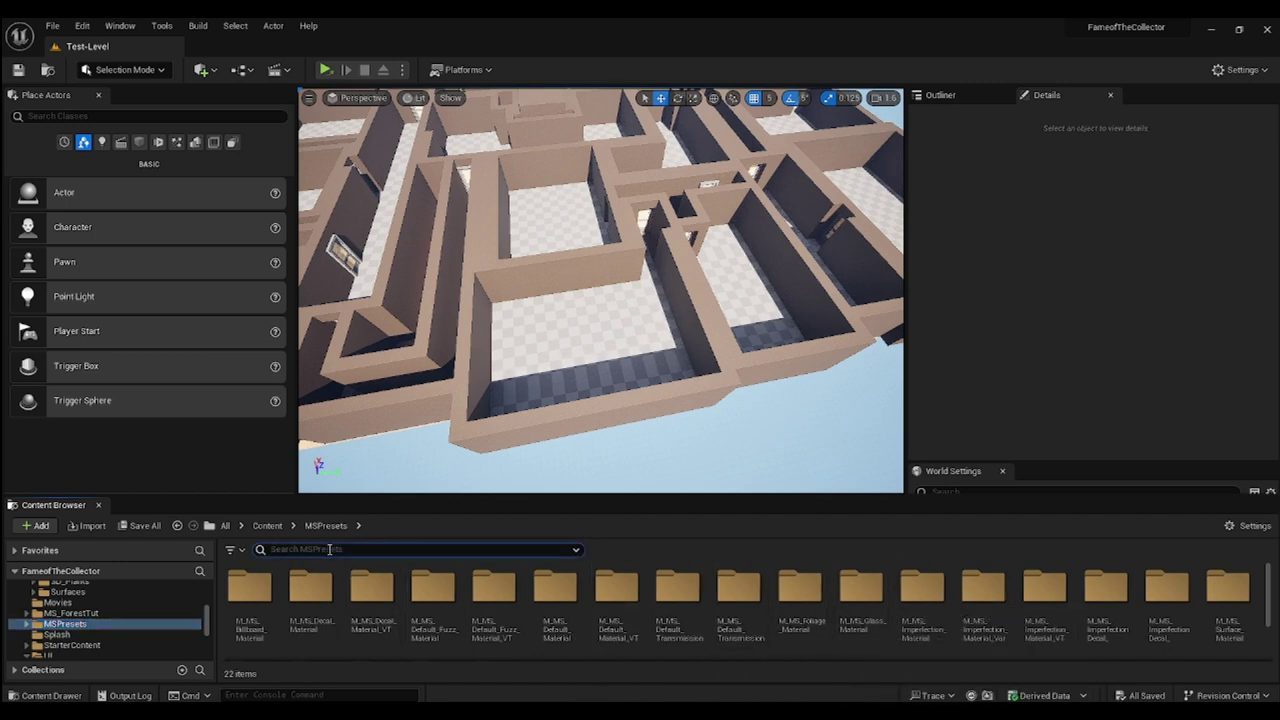
Search the Content folder for "cork" and apply the cork floor material instance to the checkered floor of the large room.
click(267, 525)
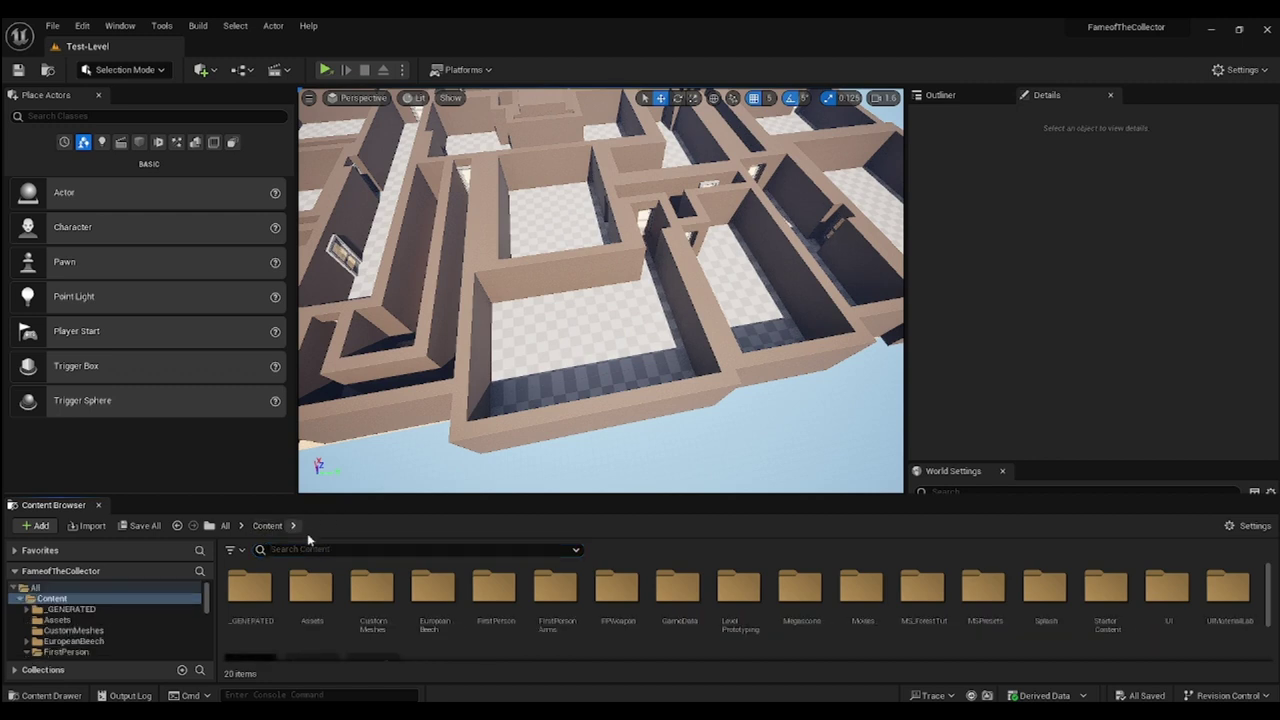
click(333, 547)
text(cork)
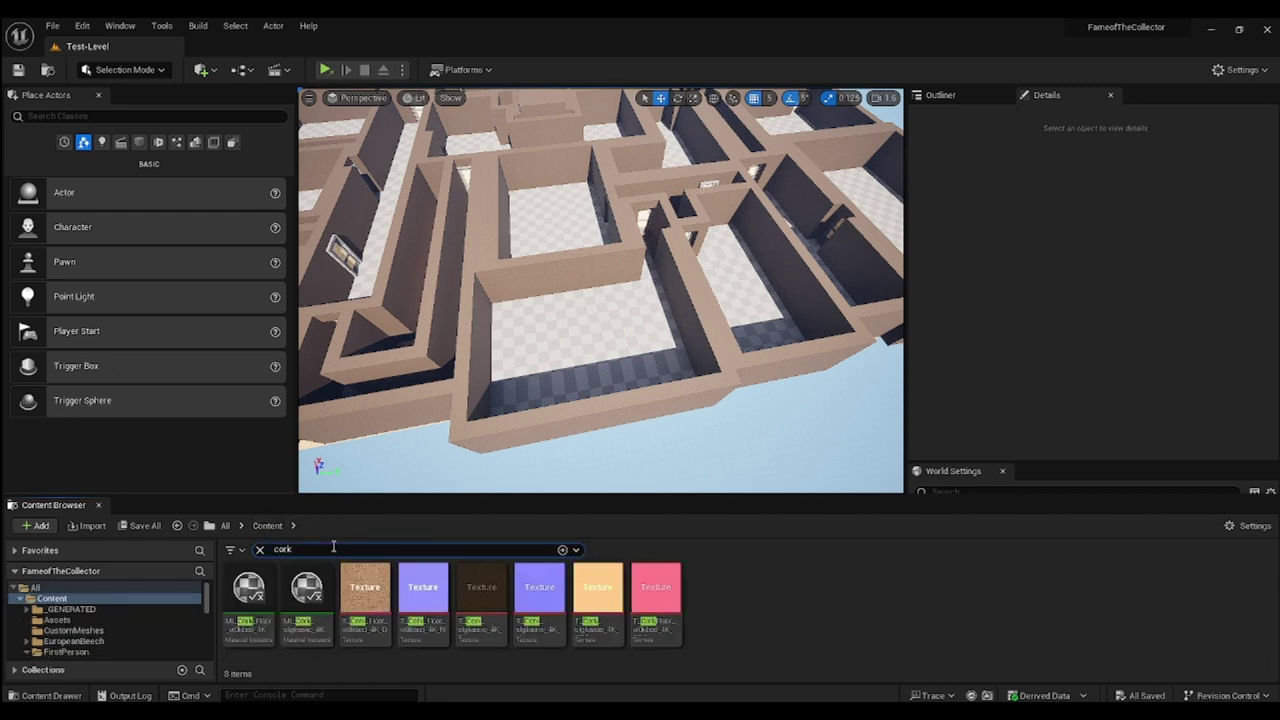
mouse_move(310, 605)
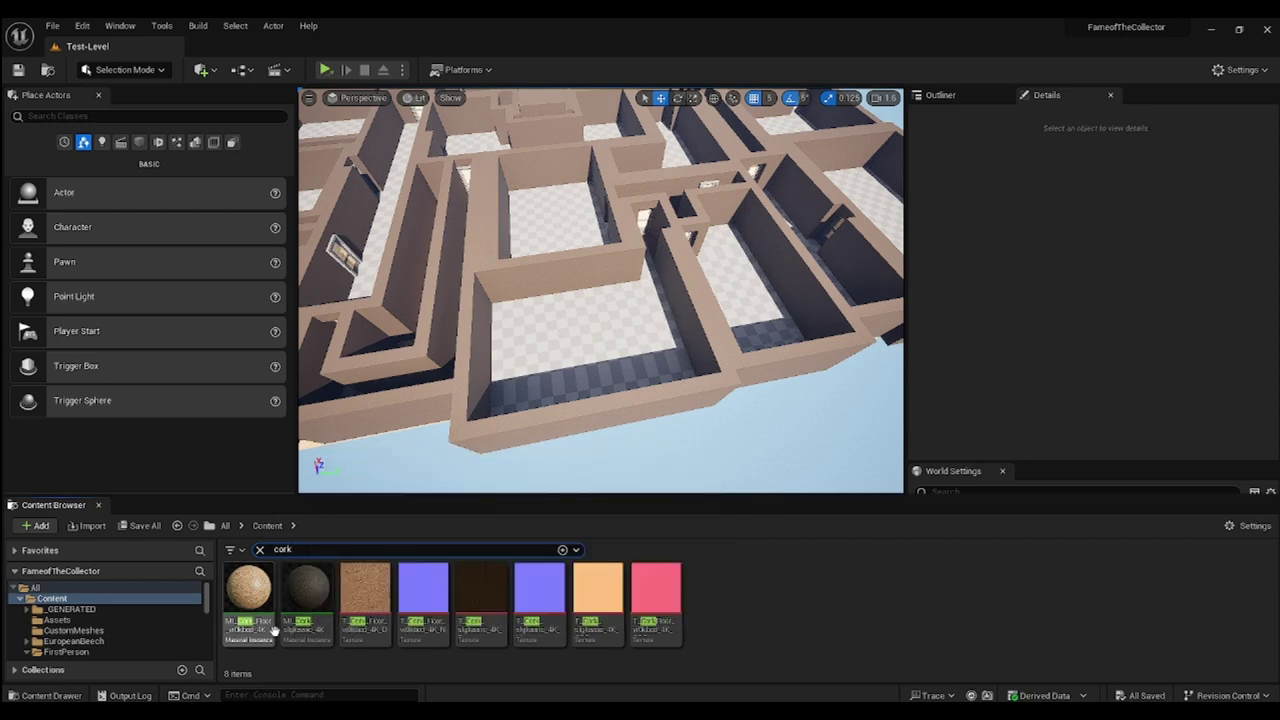
drag(248, 590, 581, 326)
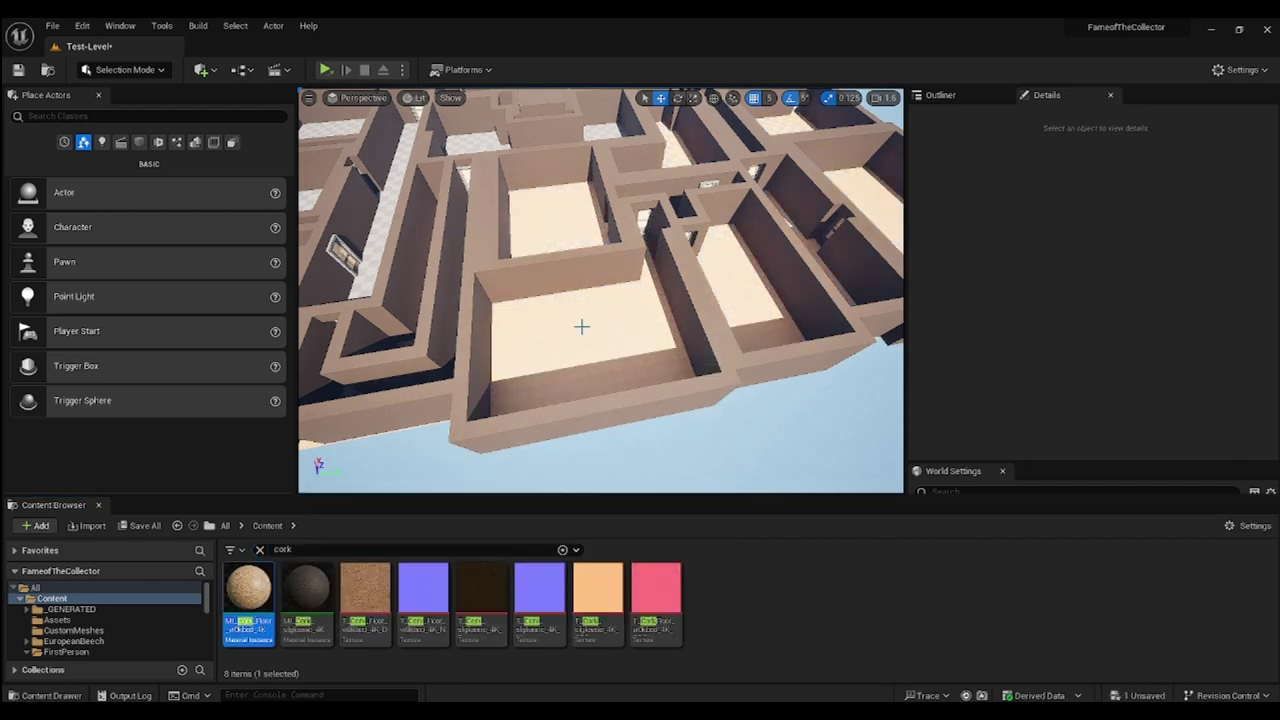
Apply the cork floor material to the remaining checkered floor section and show the Outliner's list of level actors.
right_drag(609, 339, 560, 385)
drag(258, 594, 632, 293)
right_drag(632, 293, 600, 305)
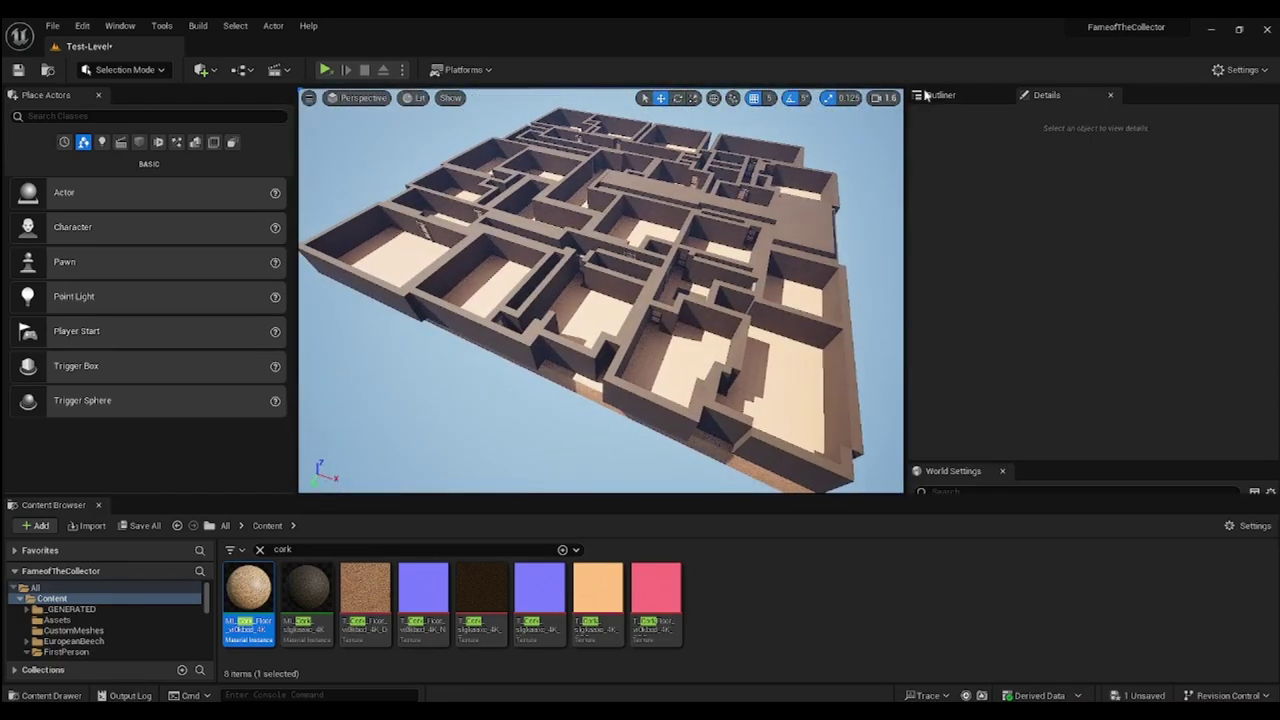
click(940, 95)
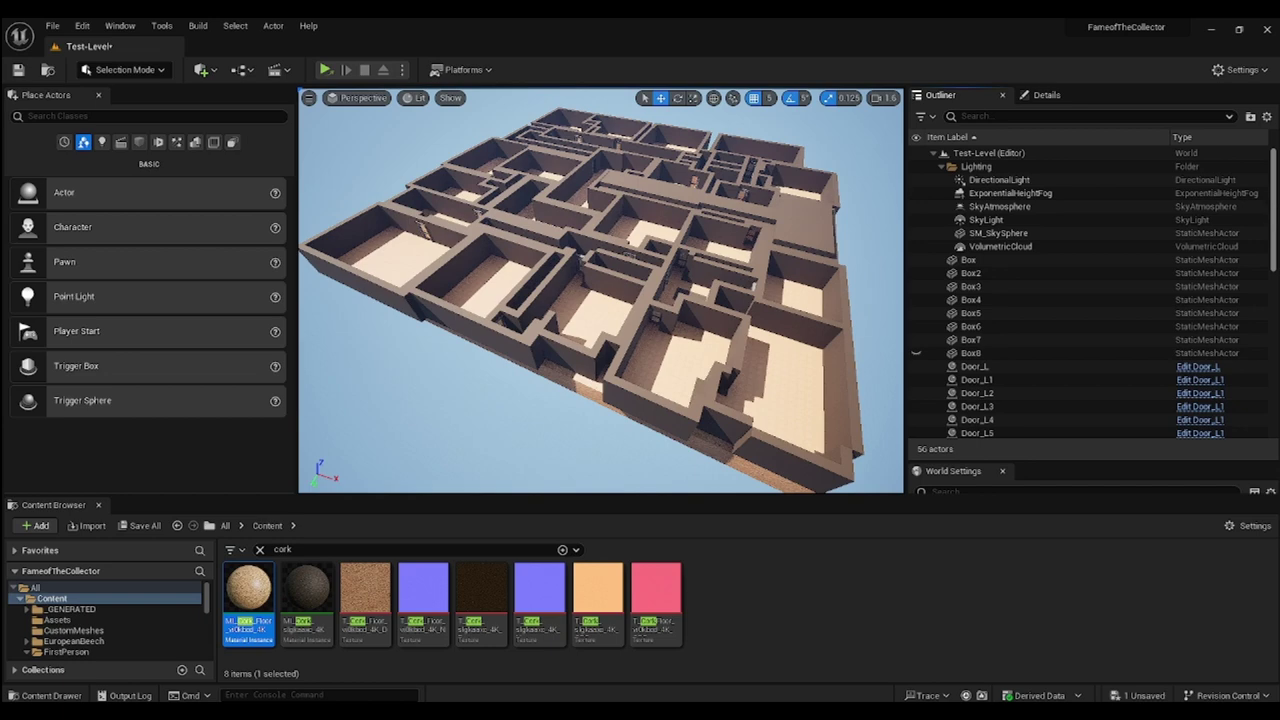
Toggle the visibility of the Box8 roof mesh to compare the building with and without its roof.
scroll(916, 222, down, 4)
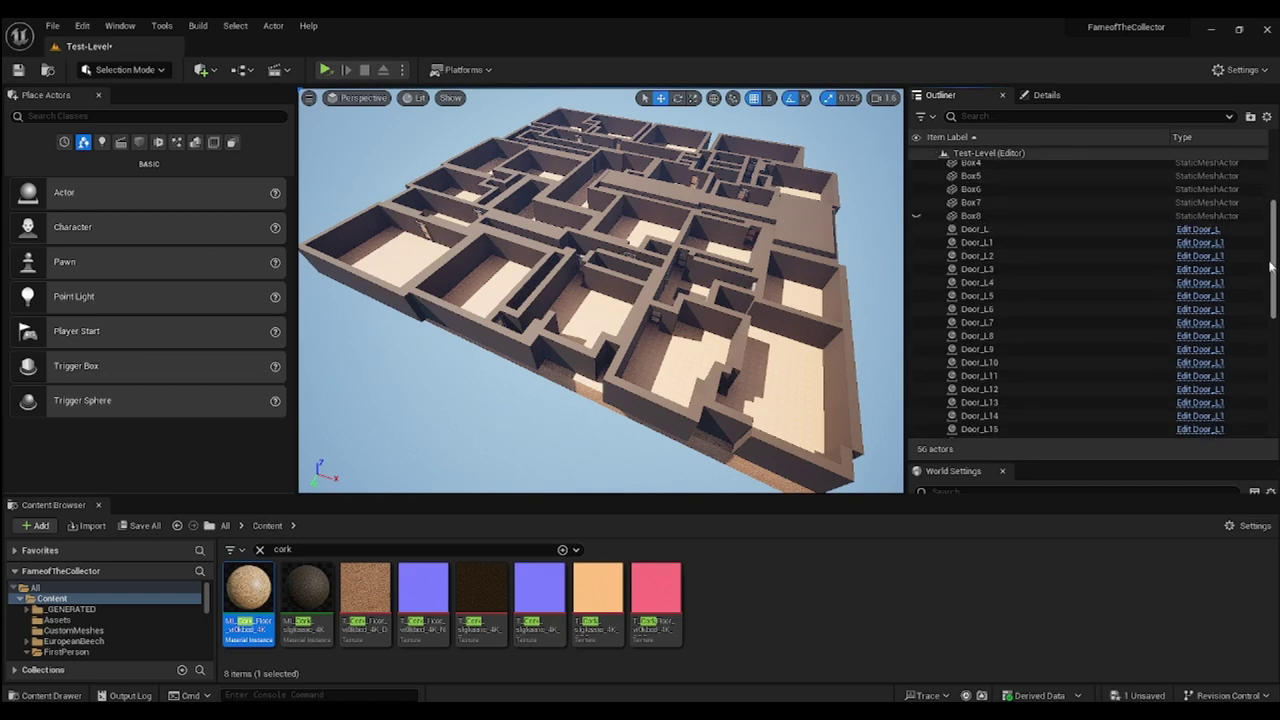
click(916, 220)
click(916, 220)
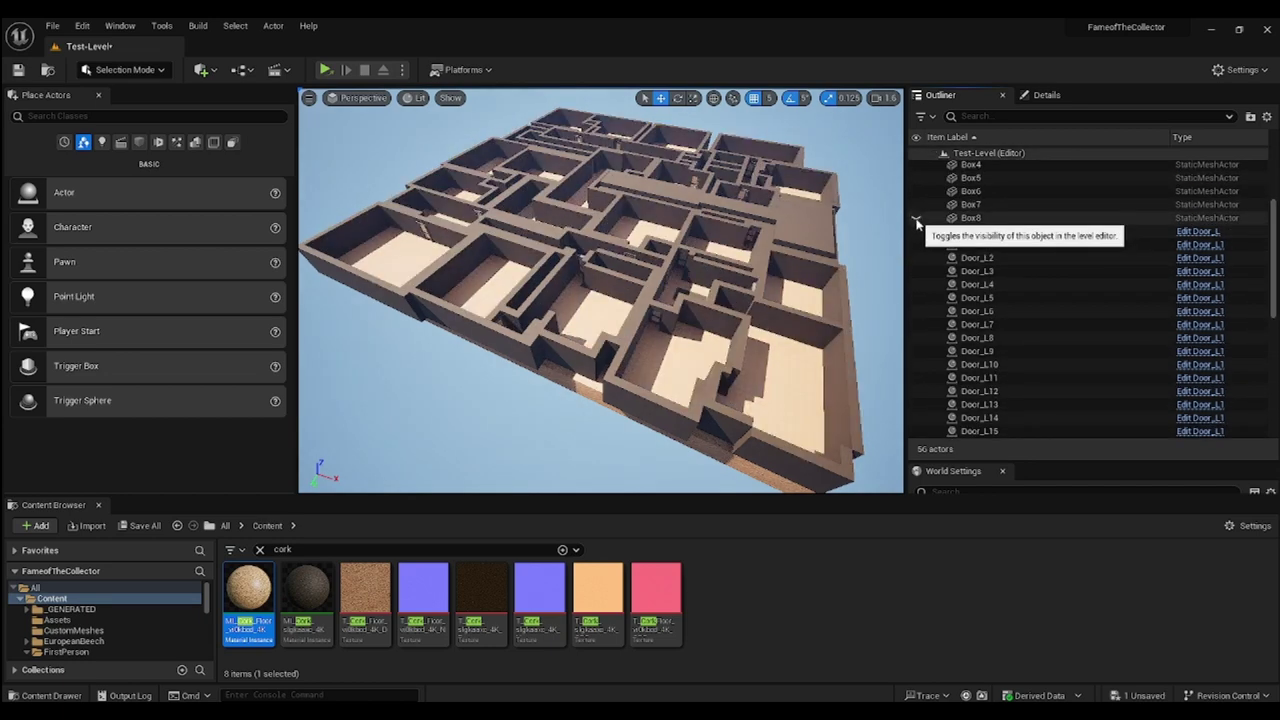
click(916, 220)
click(916, 220)
Hide the Box3 ceiling mesh over the wide hall, look over the uncovered area, and show the mesh again.
mouse_move(647, 411)
right_down()
mouse_move(647, 340)
mouse_move(647, 450)
mouse_move(700, 470)
mouse_move(647, 411)
right_up()
key(w)
click(624, 433)
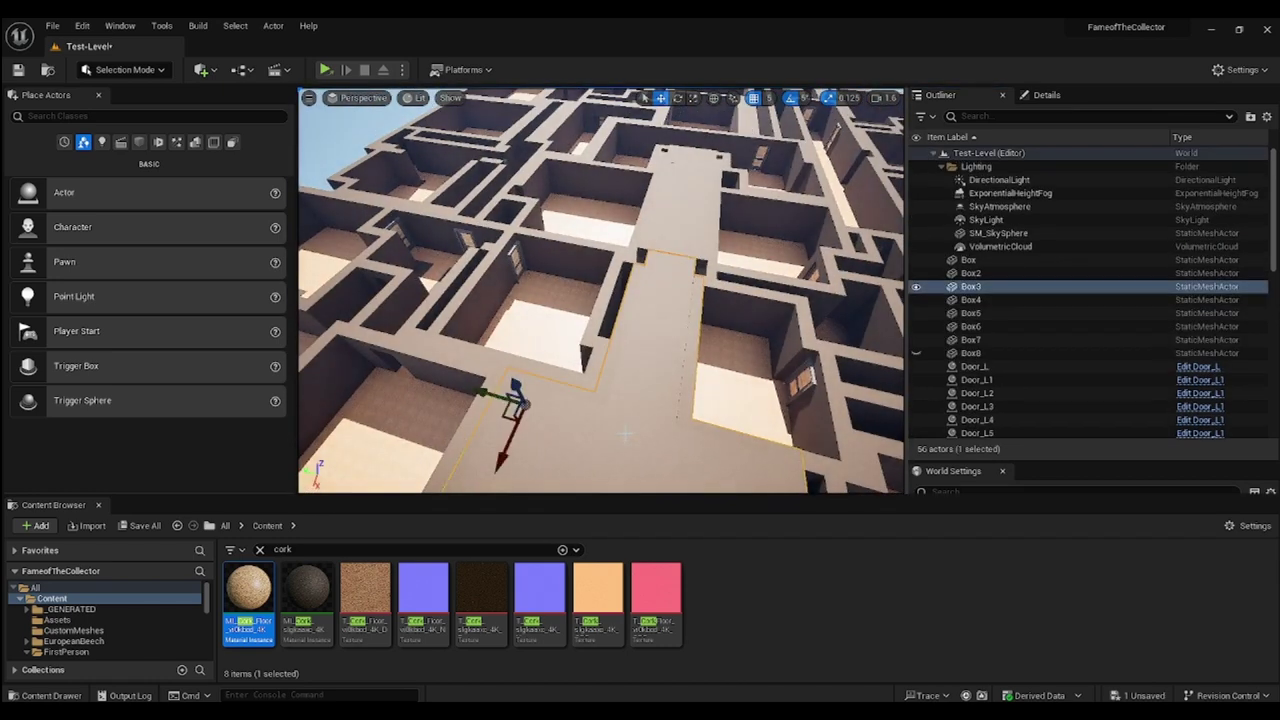
click(916, 287)
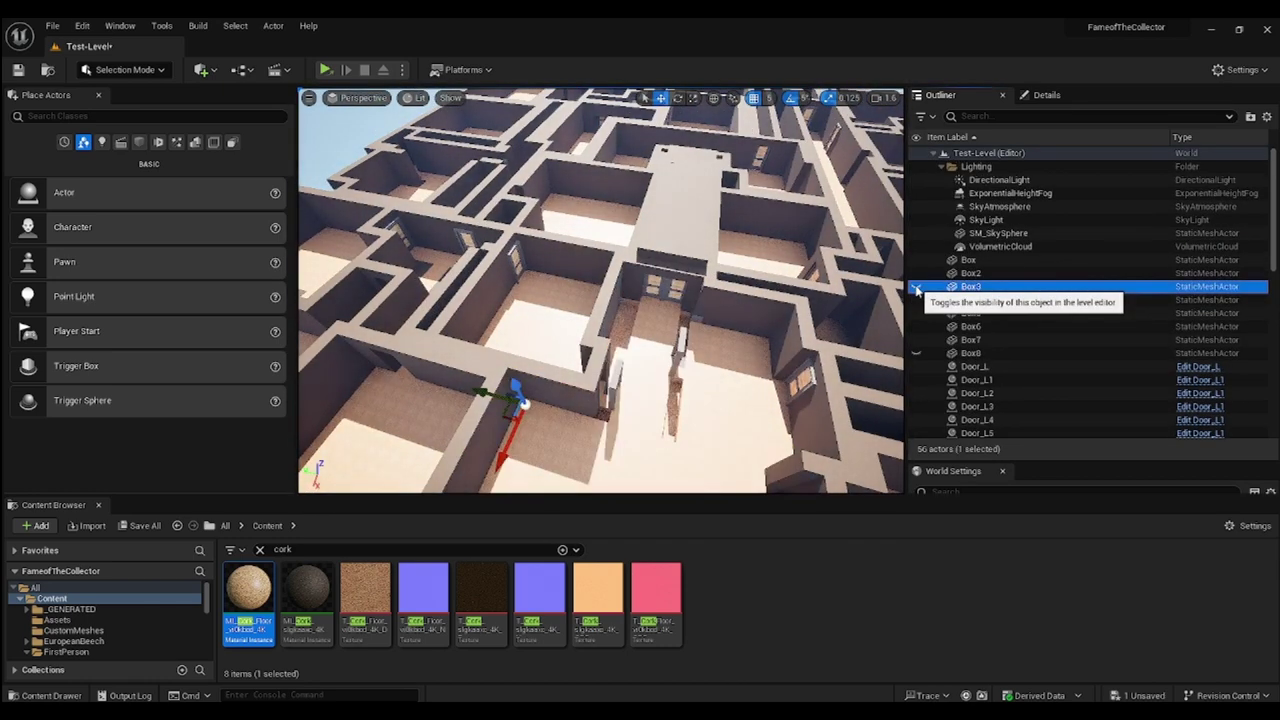
right_drag(838, 293, 895, 305)
key(s)
key(a)
click(916, 288)
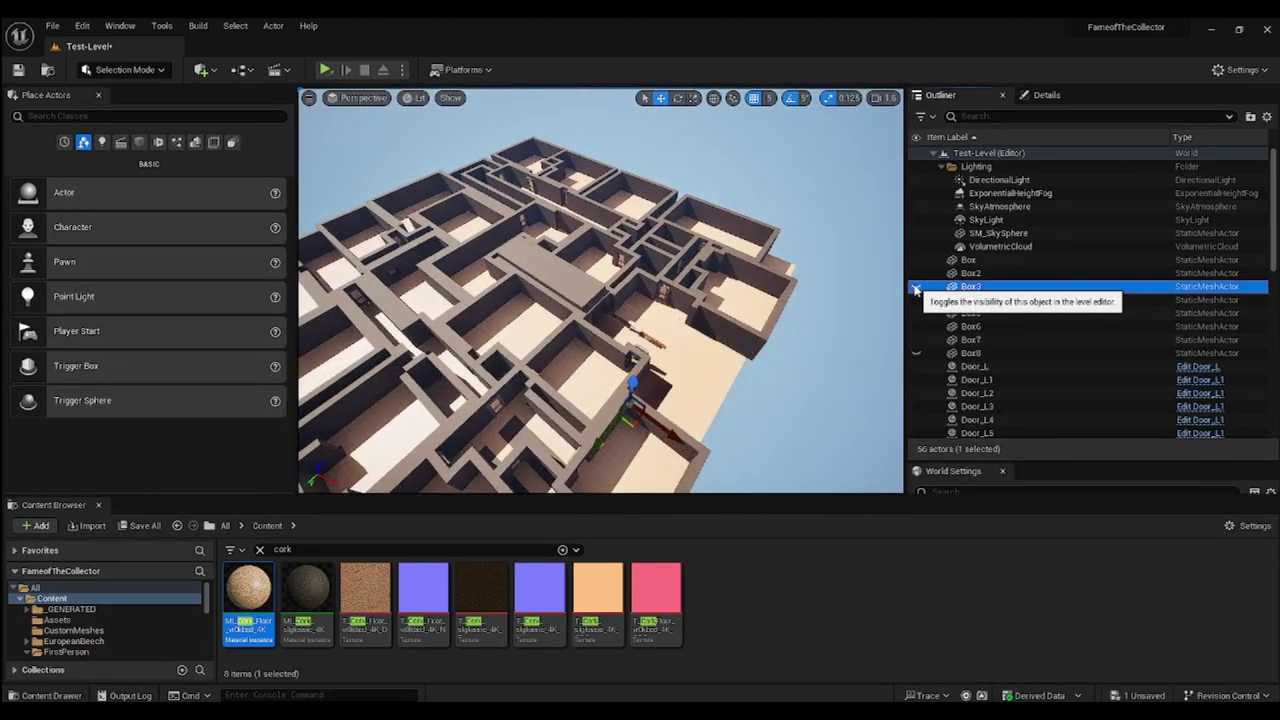
Examine the layout of the roofless building and its floors from several sides.
click(822, 400)
key(d)
right_drag(822, 400, 791, 375)
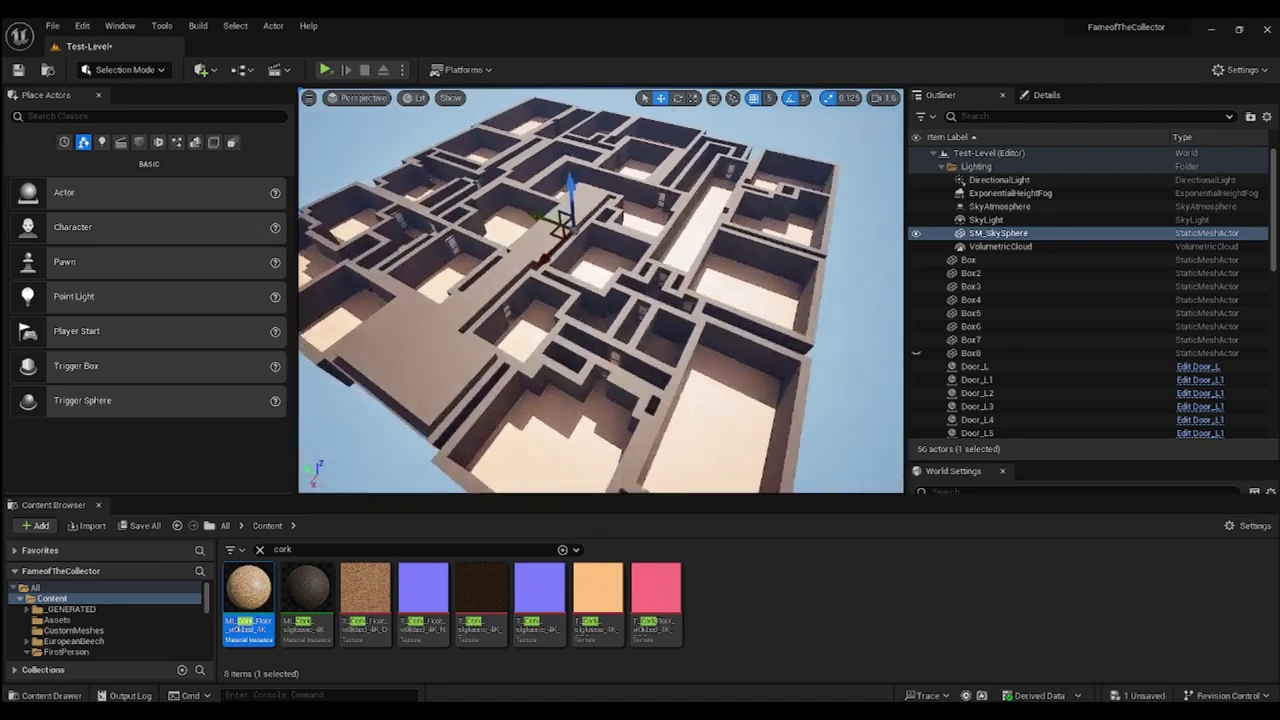
key(d)
right_drag(791, 375, 600, 360)
key(w)
key(s)
alt+drag(745, 392, 715, 398)
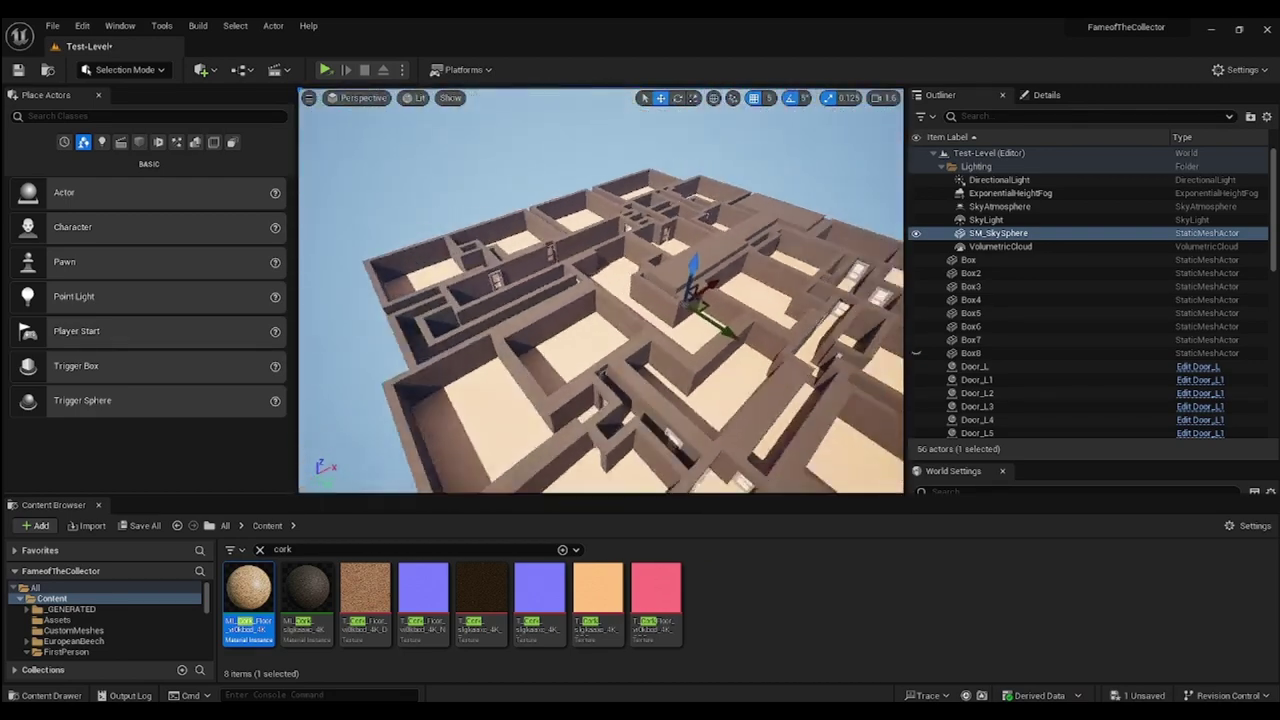
key(w)
right_drag(715, 398, 750, 390)
key(w)
key(s)
key(d)
Locate the Light_T_Frame ceiling lamp among the level's actors and view it up close inside the corridor.
scroll(1037, 266, down, 4)
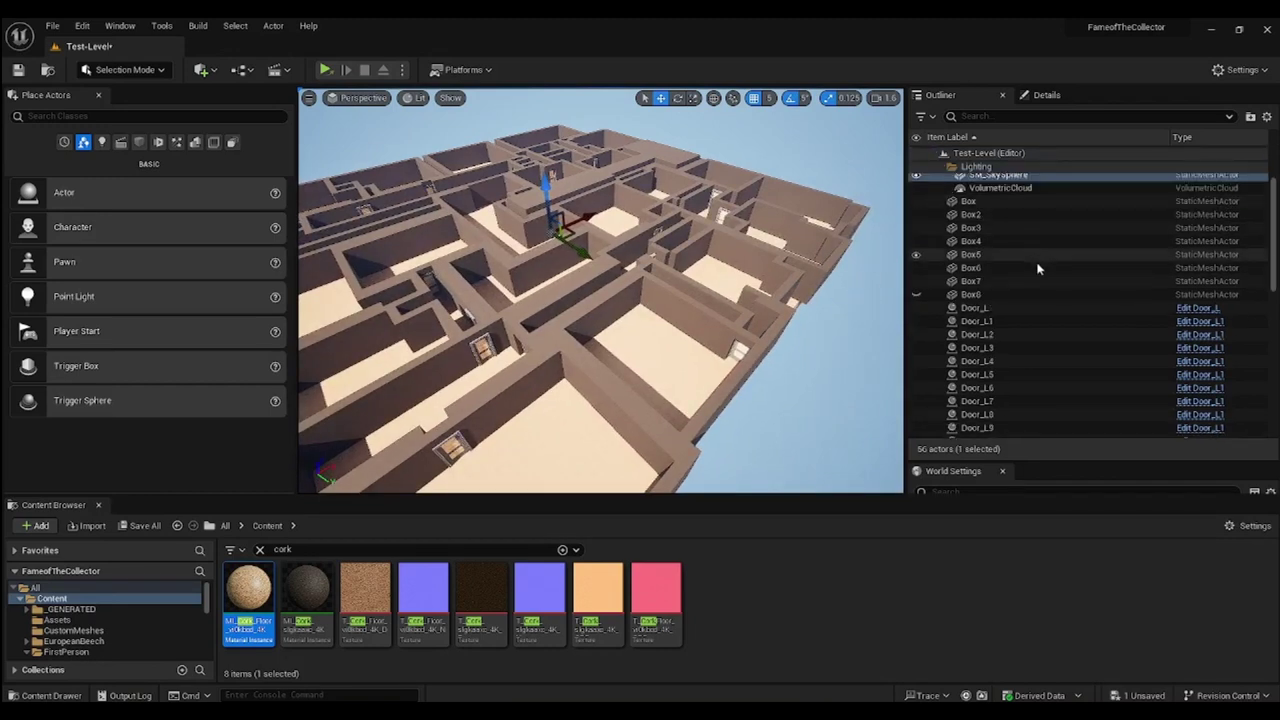
drag(1277, 287, 1265, 422)
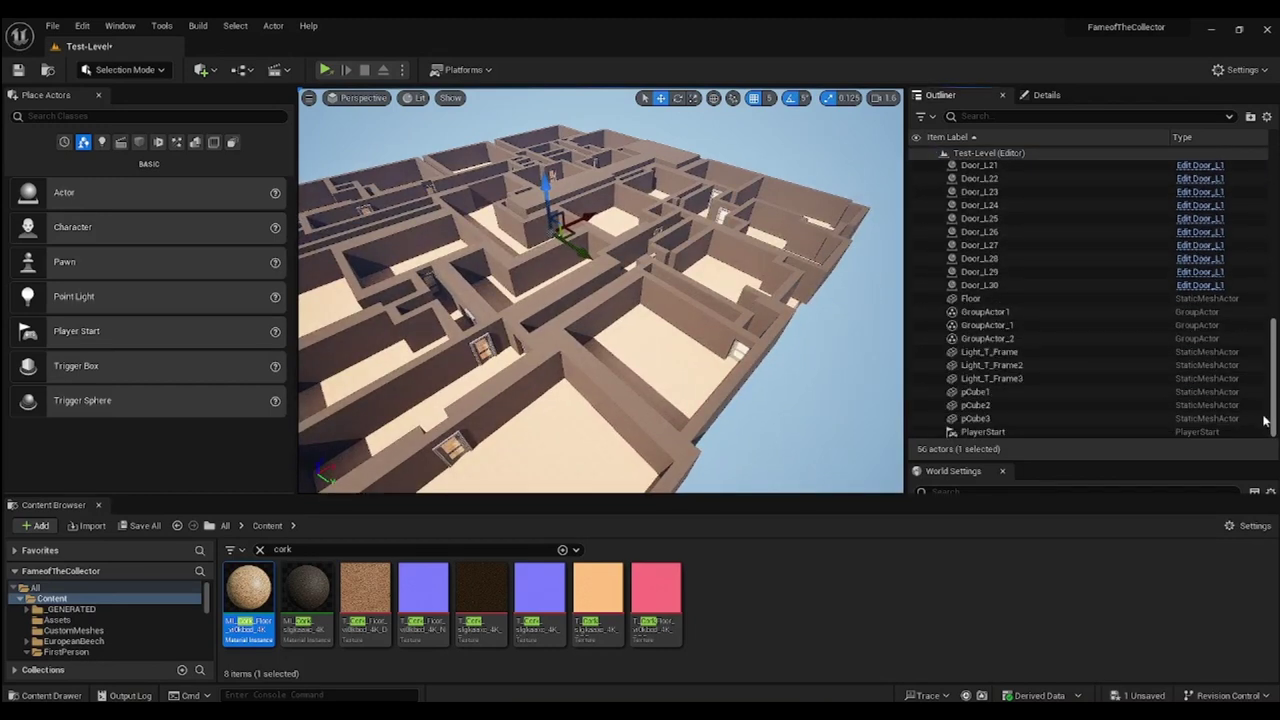
ctrl+click(1000, 353)
key(w)
right_drag(669, 205, 593, 228)
key(w)
right_drag(636, 366, 610, 338)
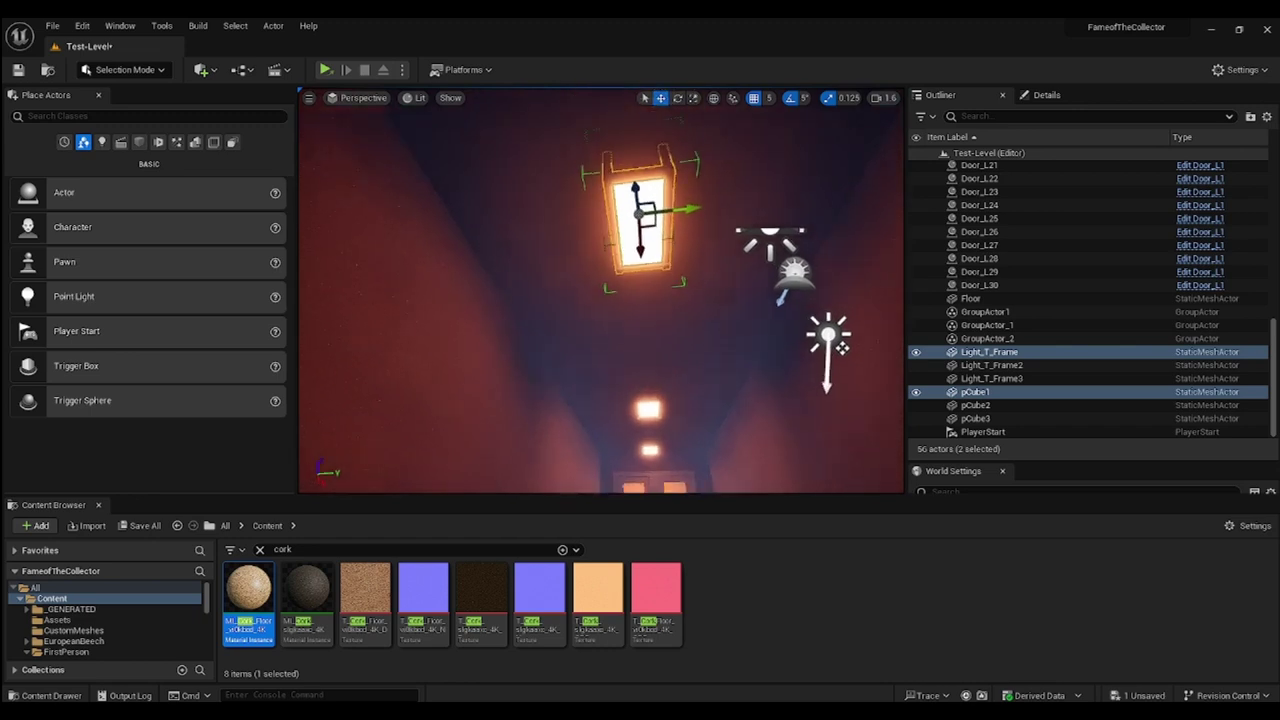
Duplicate the corridor's three ceiling lamps together and place the copies in line with them, farther along toward the wide hall.
ctrl+click(647, 408)
ctrl+click(651, 452)
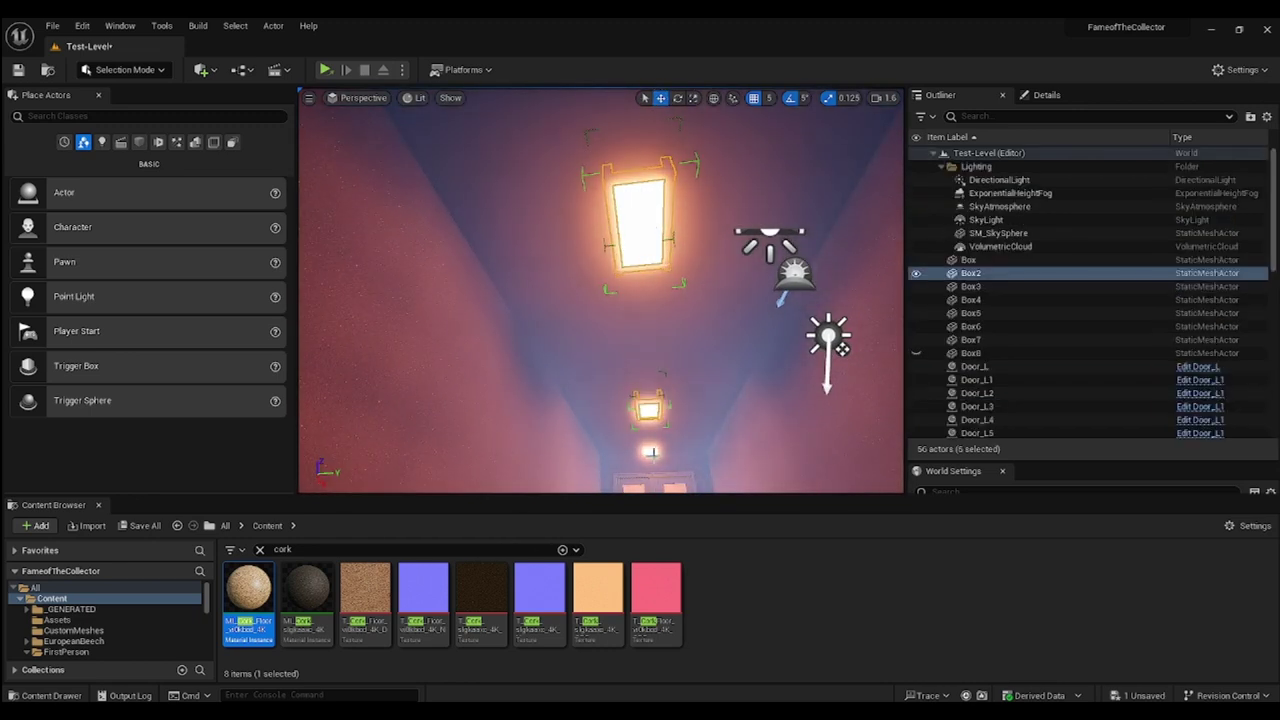
click(647, 450)
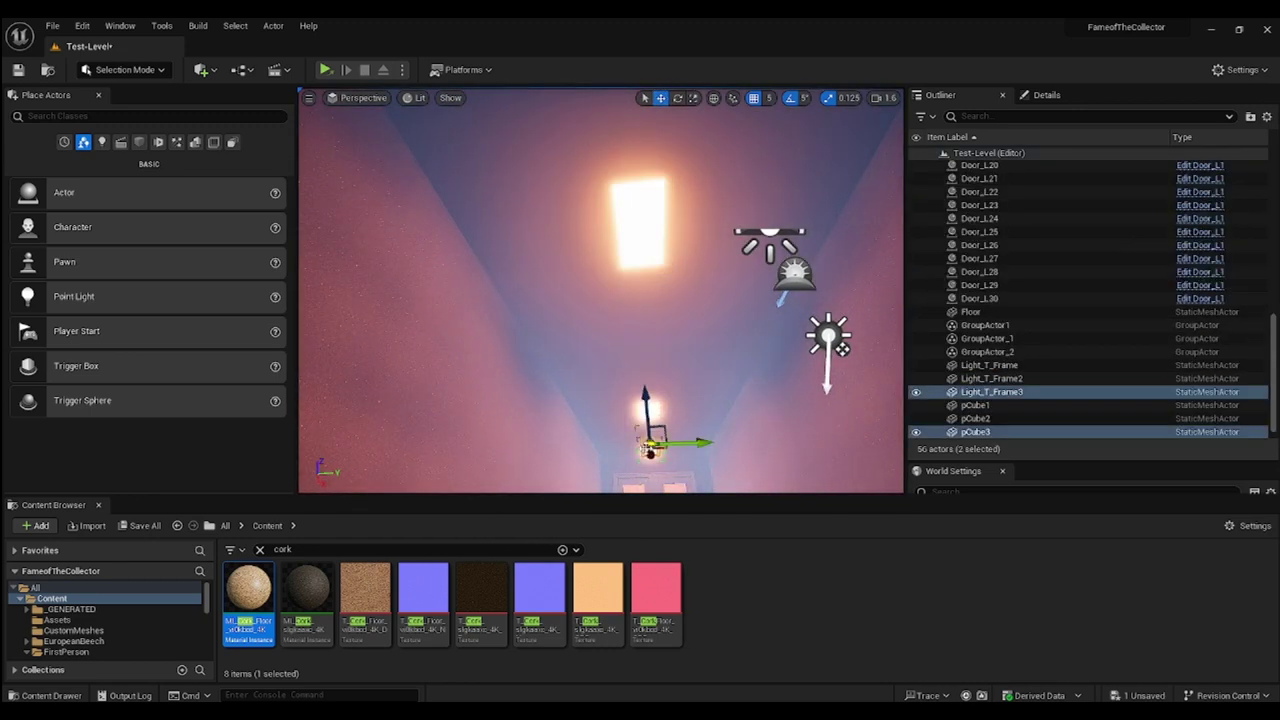
ctrl+click(657, 410)
ctrl+click(639, 232)
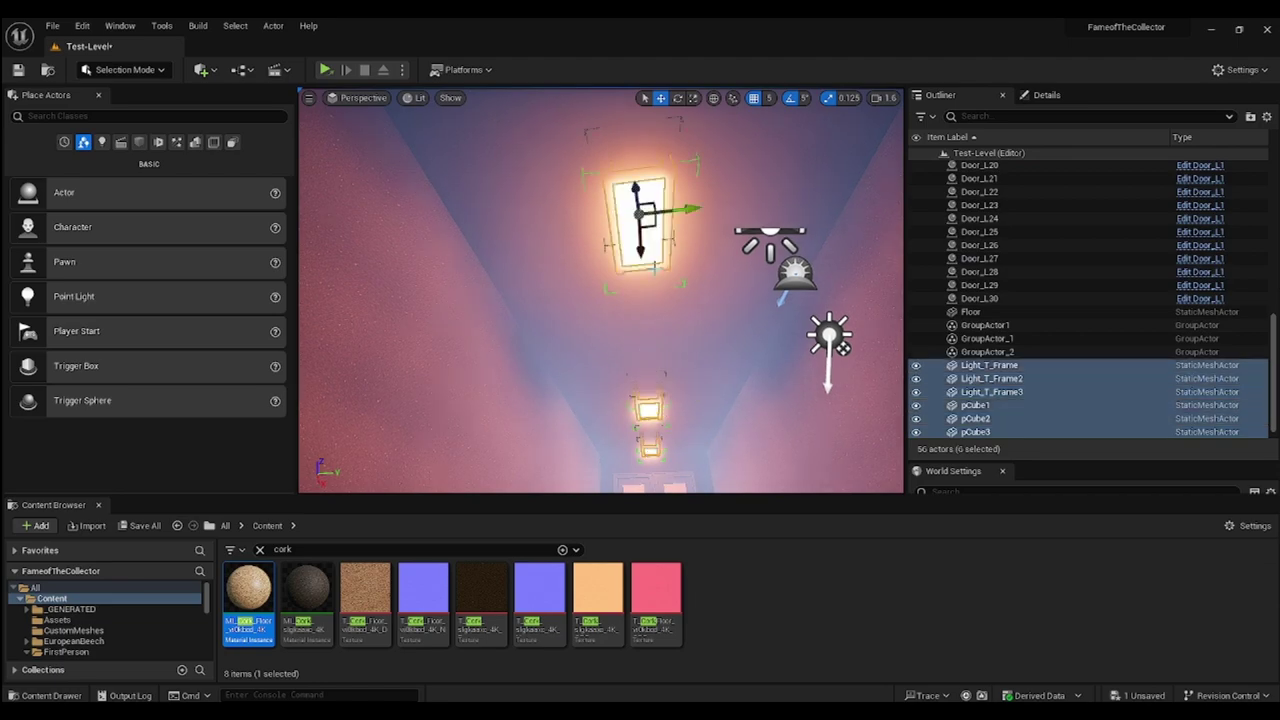
mouse_move(646, 322)
right_down()
mouse_move(630, 400)
mouse_move(570, 460)
mouse_move(663, 331)
right_up()
key(s)
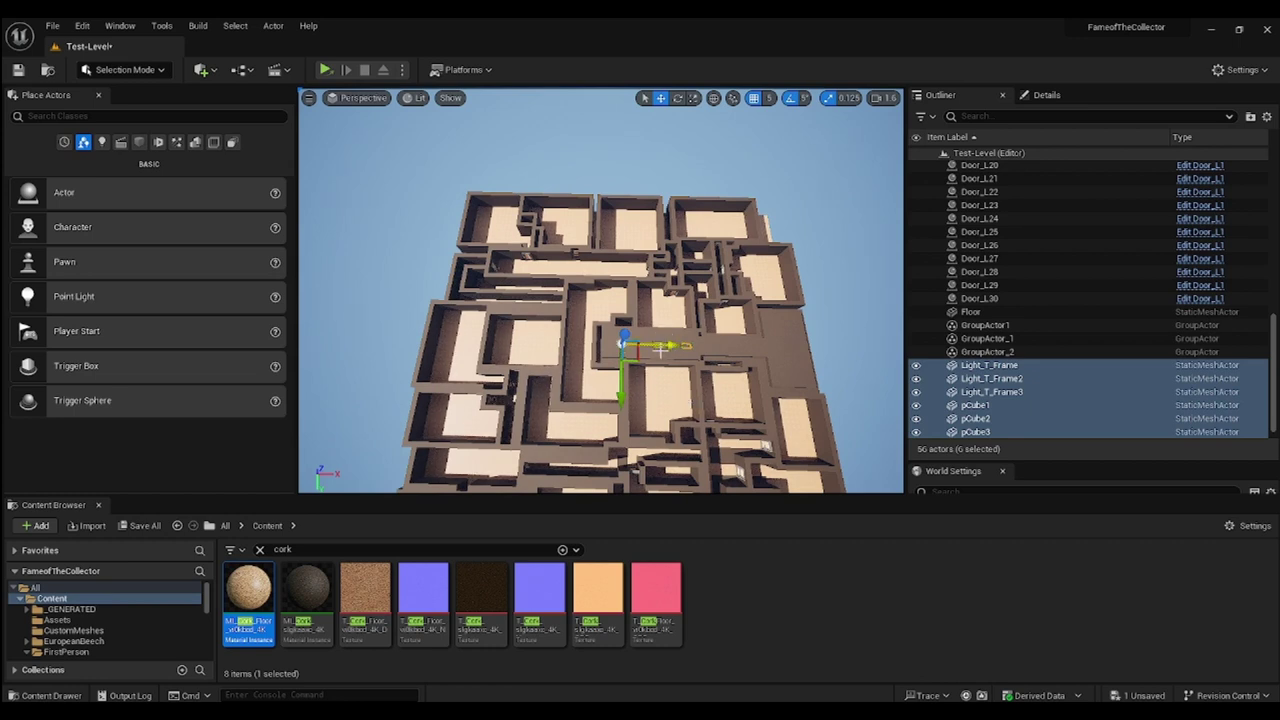
alt+drag(657, 354, 680, 352)
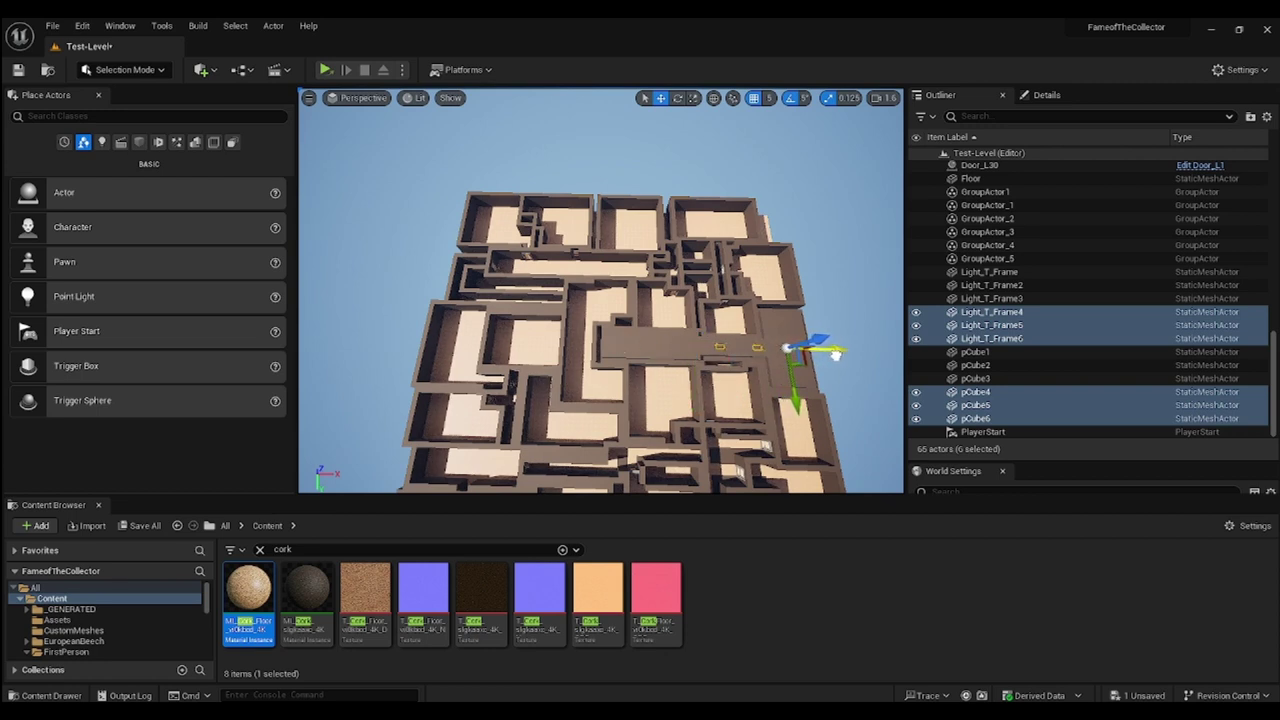
Inspect the lighting of the corridor and hall from inside with the duplicated ceiling lamps.
click(704, 389)
key(w)
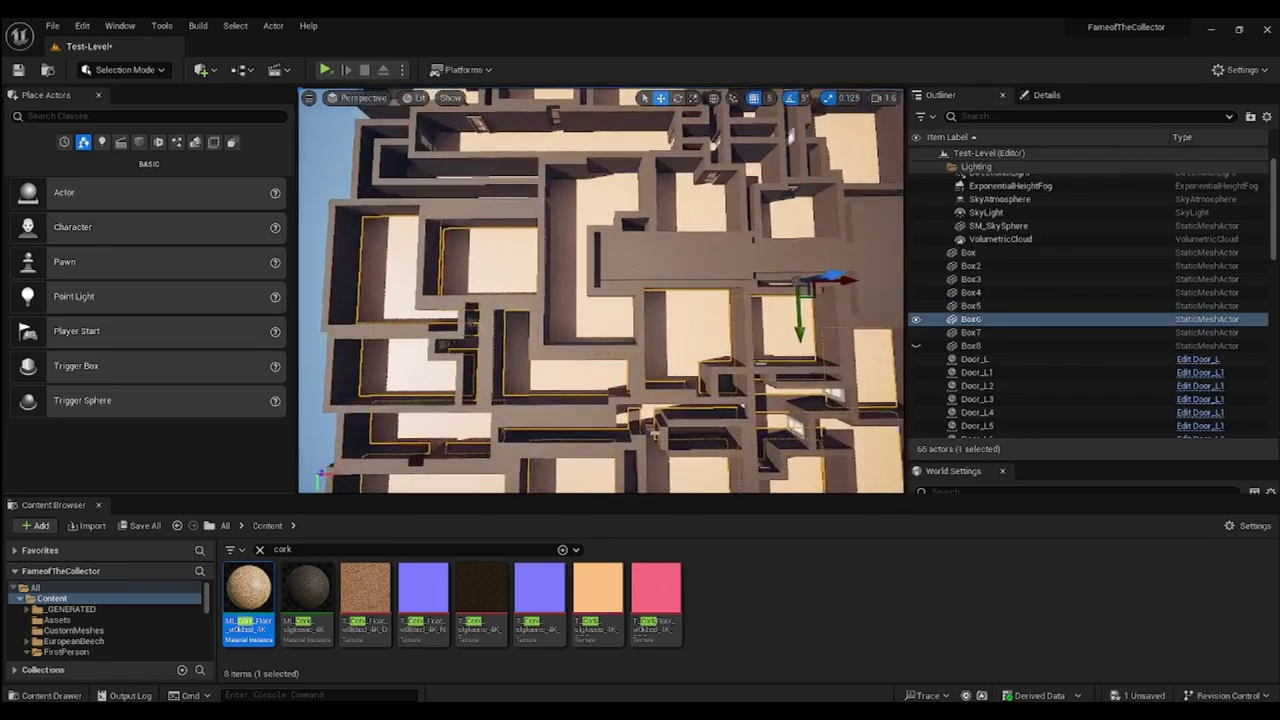
key(w)
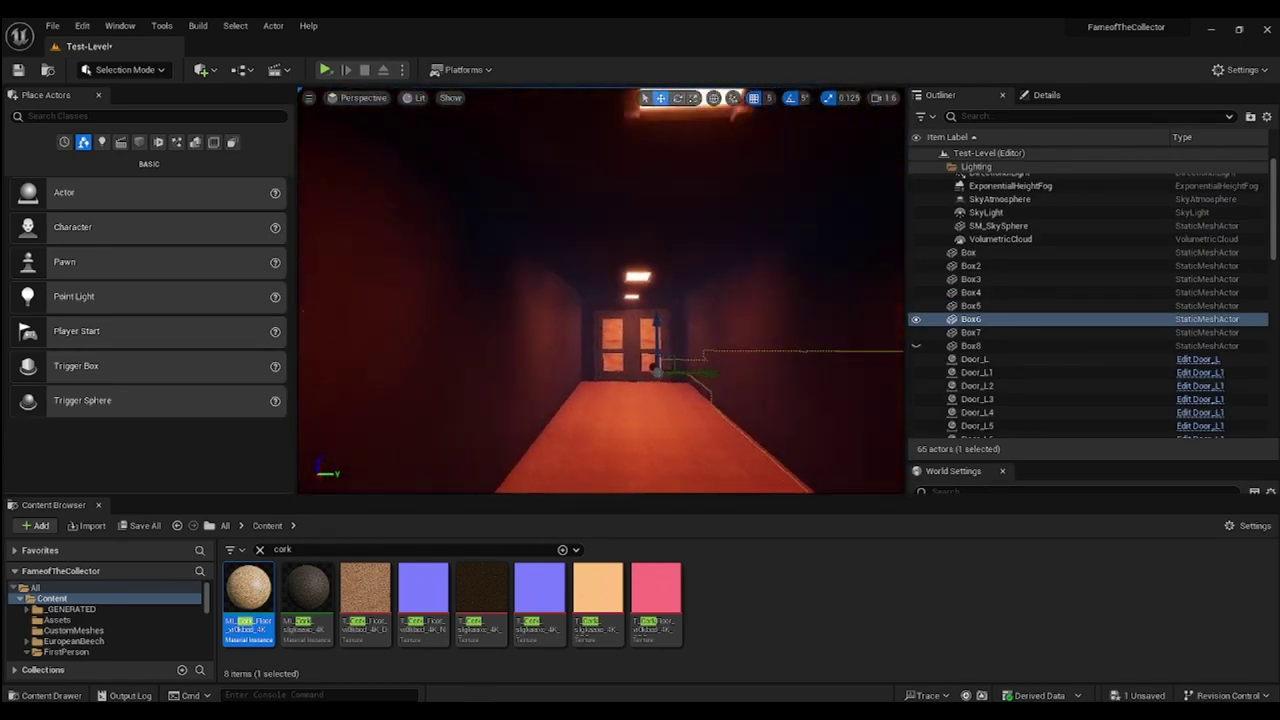
key(w)
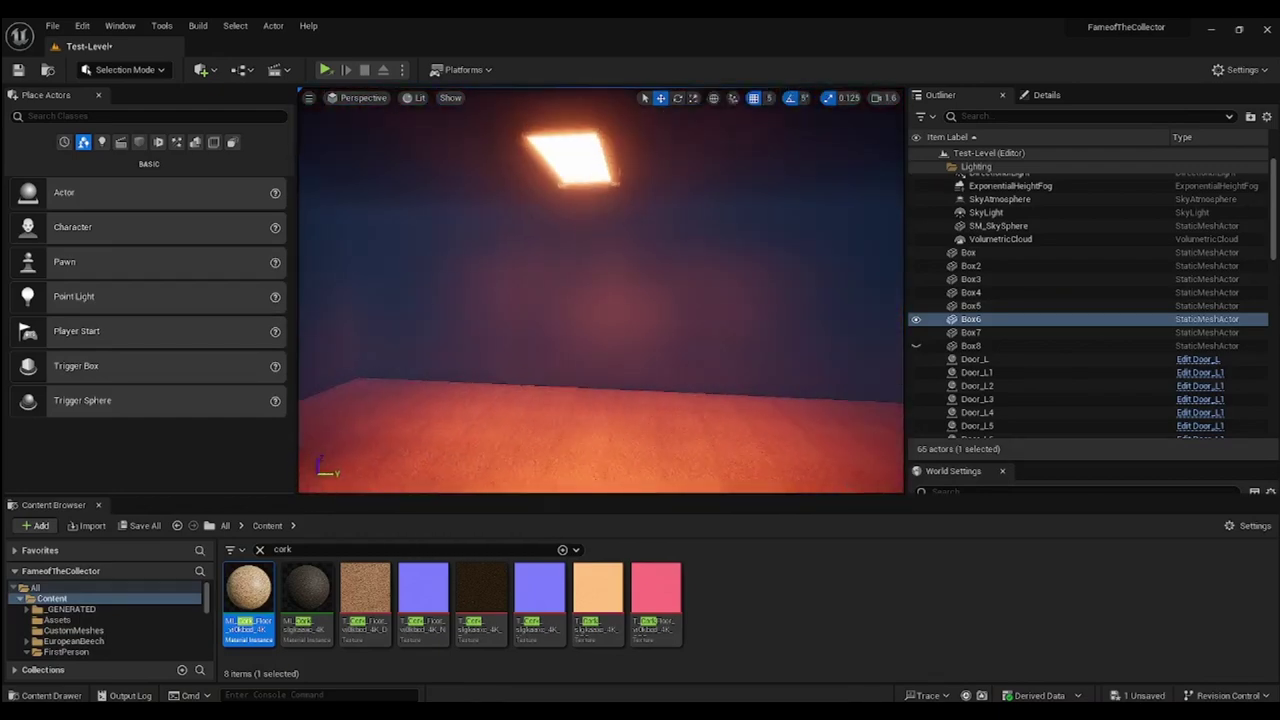